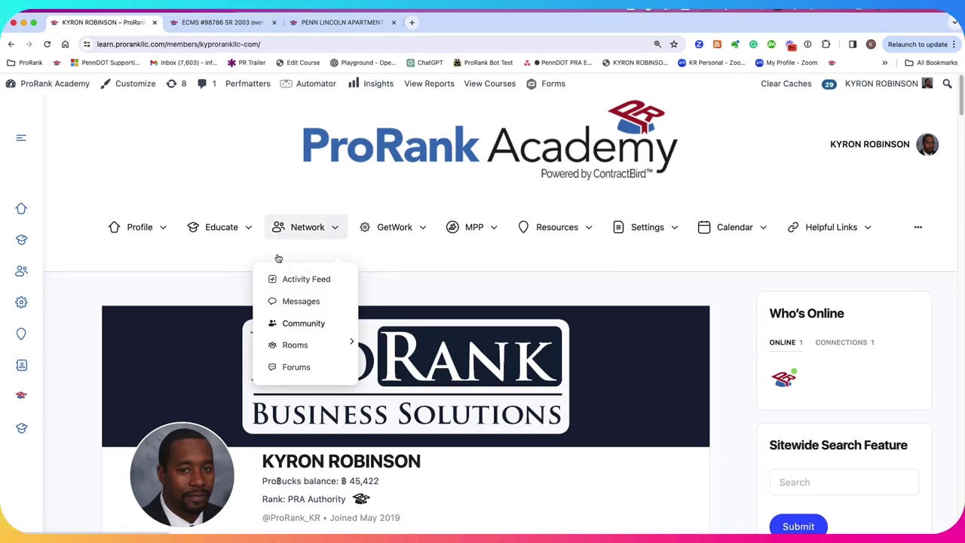
Step: Open the Jobs & Projects board from GetWork and look over its search and contract-type filters
mouse_move(374, 242)
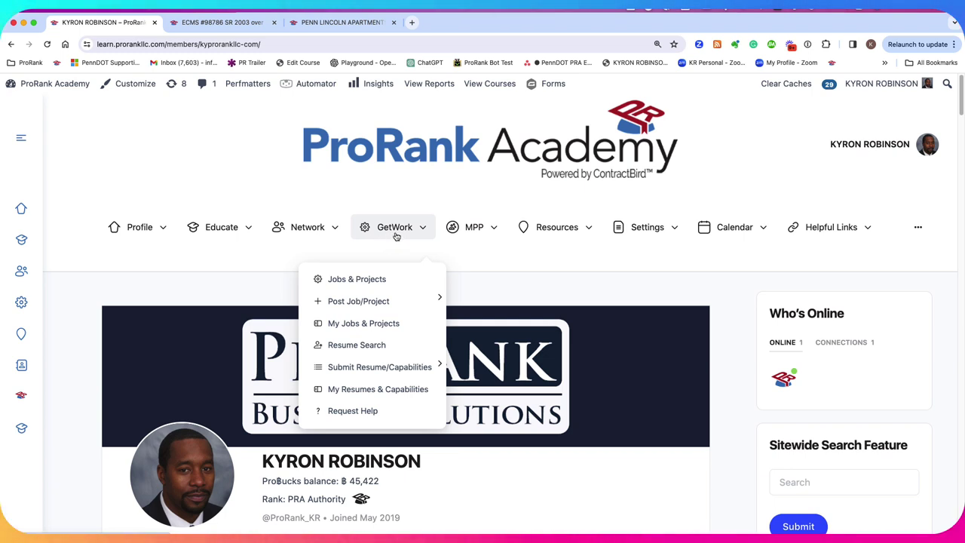
click(383, 280)
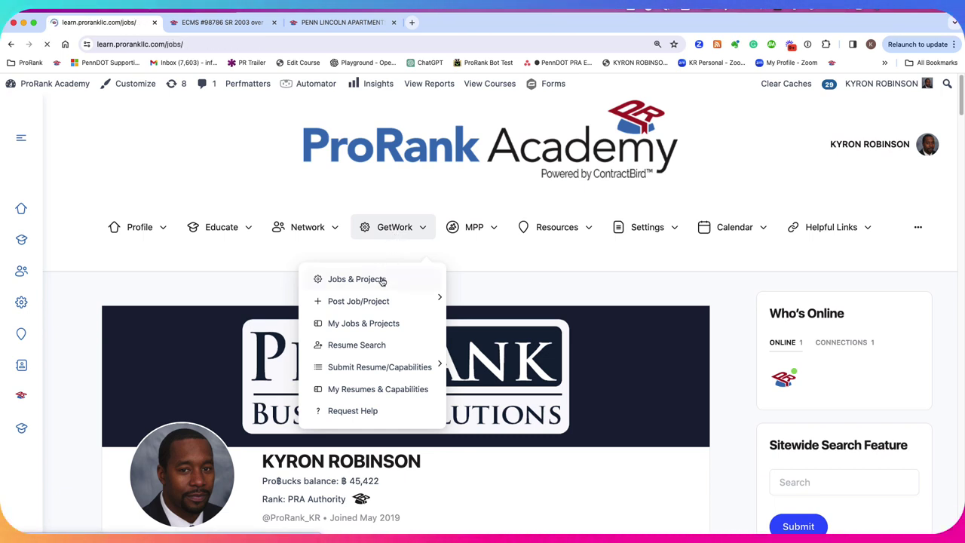
scroll(383, 280, down, 2)
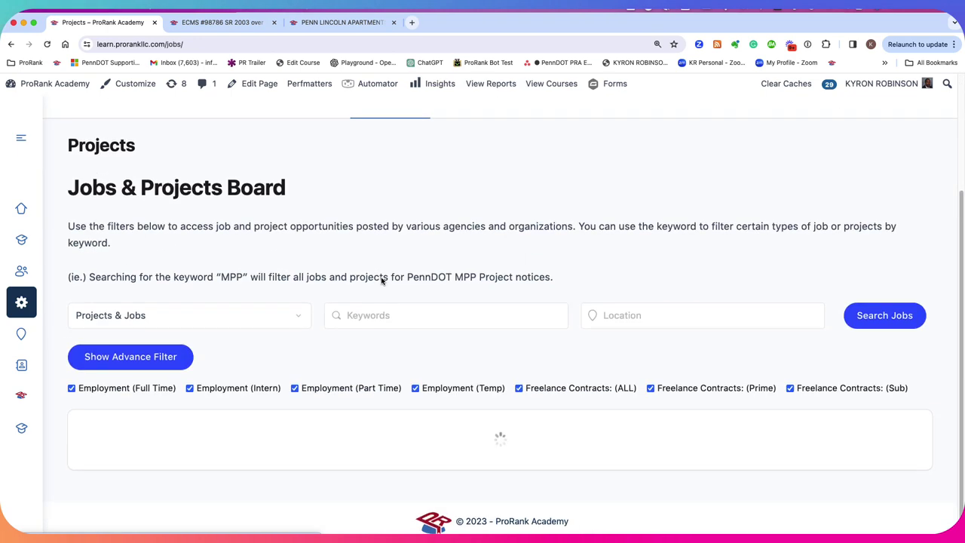
scroll(382, 277, down, 3)
scroll(452, 377, up, 2)
Step: Review the SR 2003 over Tributary to Buffalo Creek listing's project details and preview its response form
key(ctrl+Tab)
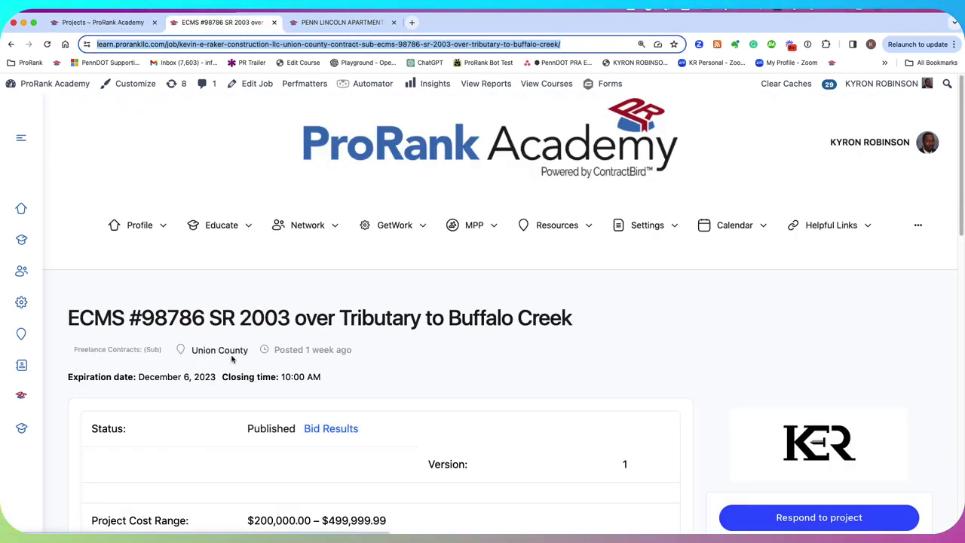
scroll(232, 359, down, 2)
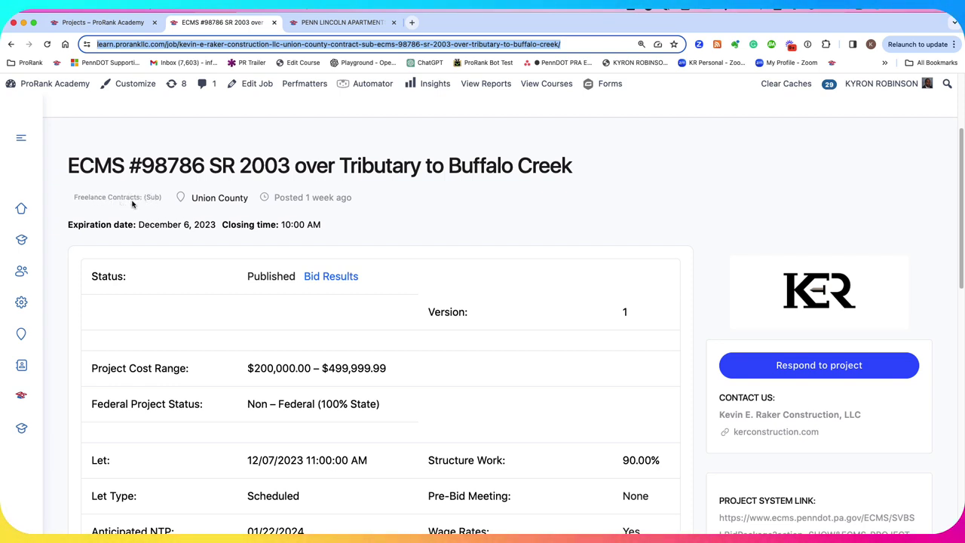
scroll(159, 219, down, 1)
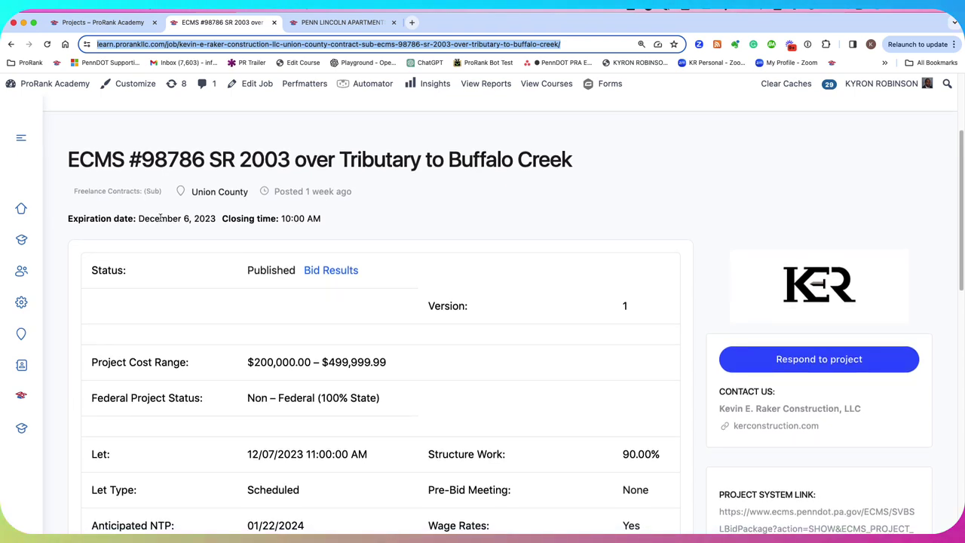
scroll(213, 246, down, 4)
scroll(213, 246, down, 1)
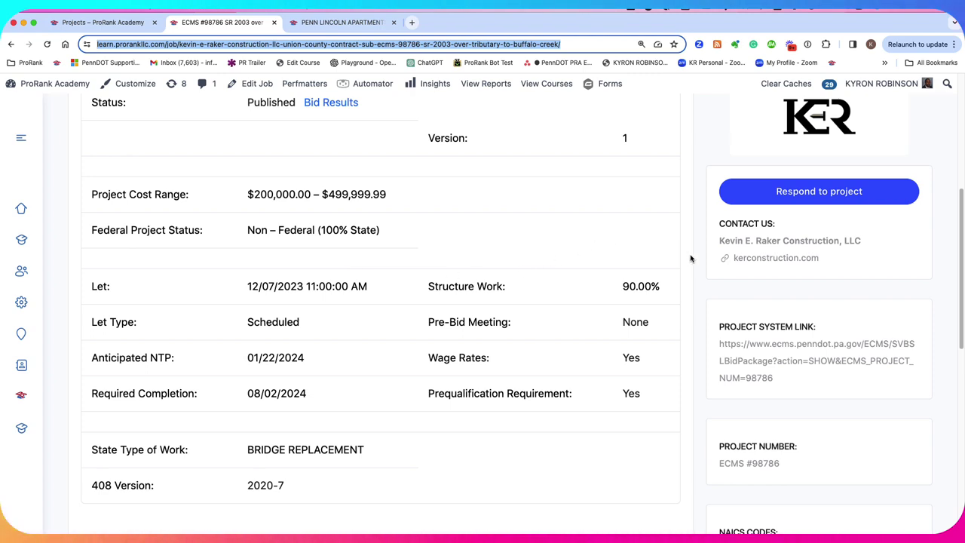
scroll(689, 260, down, 3)
scroll(689, 260, up, 5)
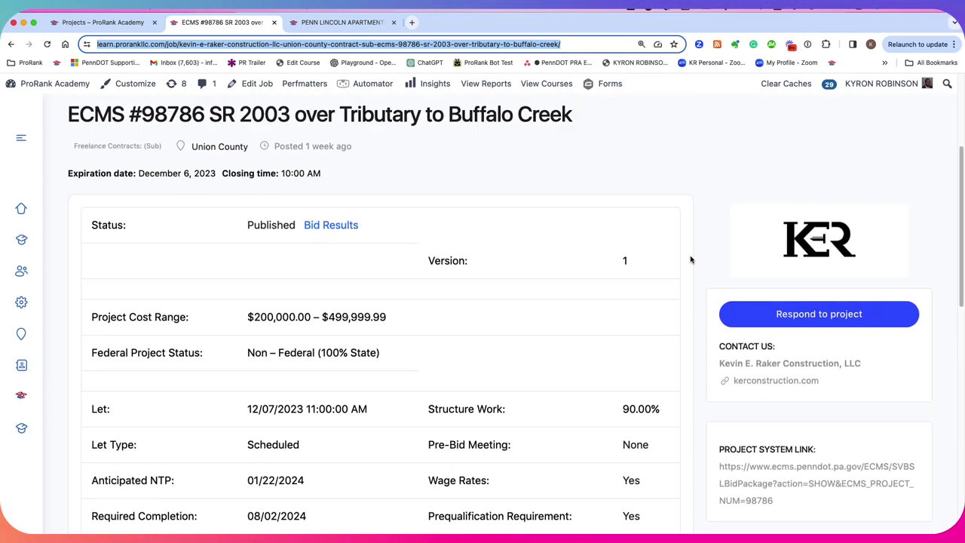
click(838, 322)
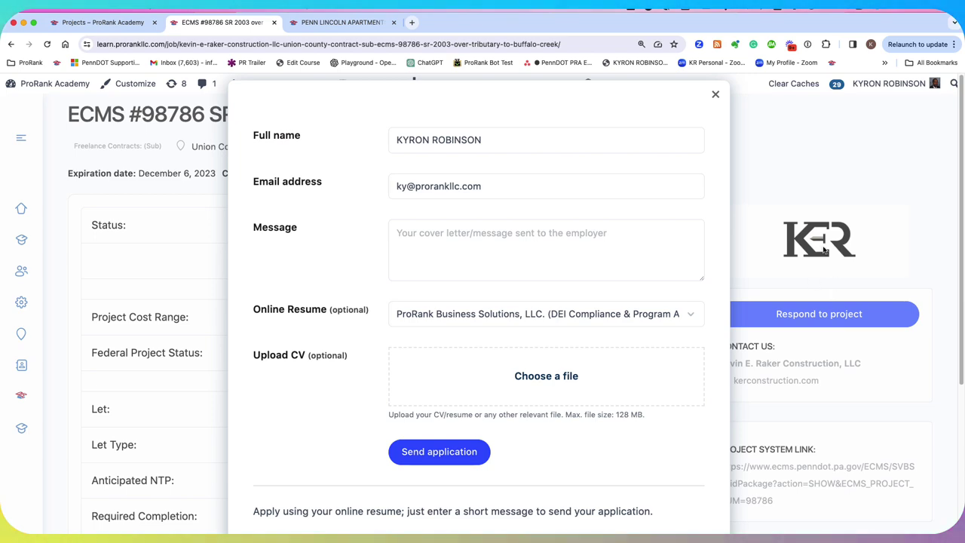
click(828, 190)
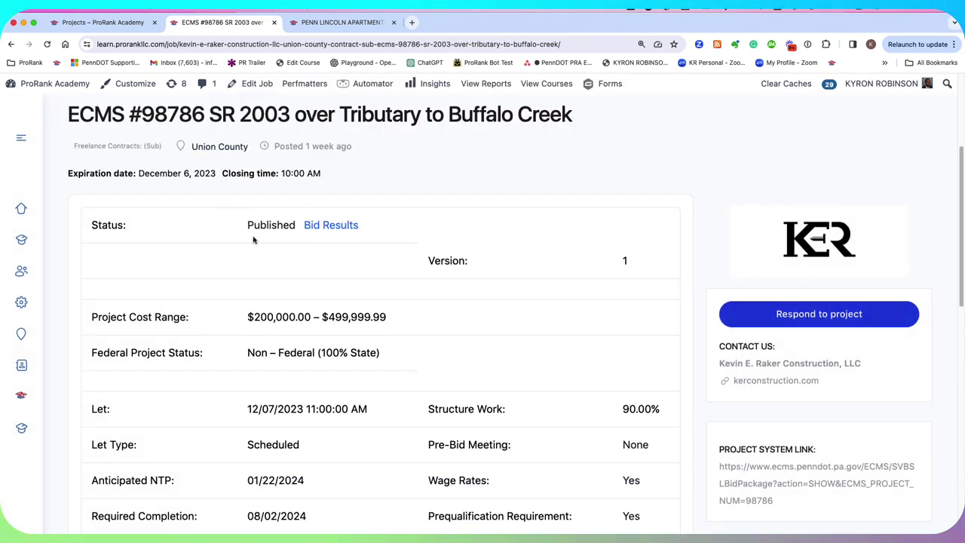
Step: Examine the Buffalo Creek listing's contract type, closing time, cost range, project requirements and description
scroll(294, 250, up, 3)
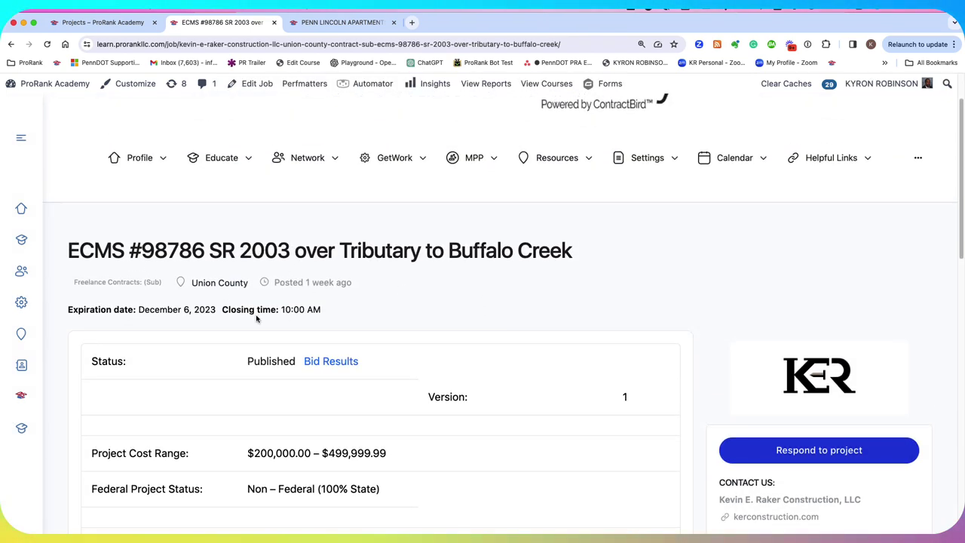
scroll(317, 317, down, 2)
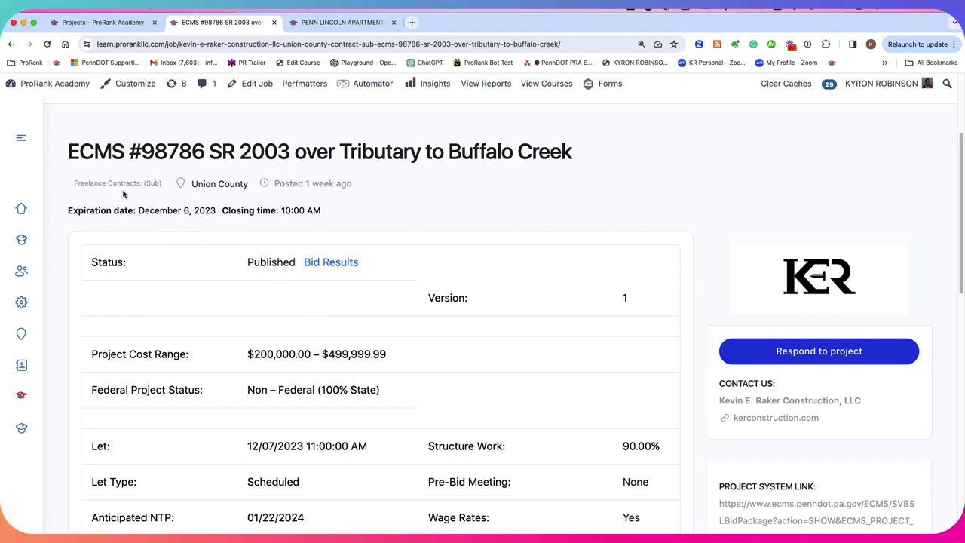
scroll(153, 241, down, 1)
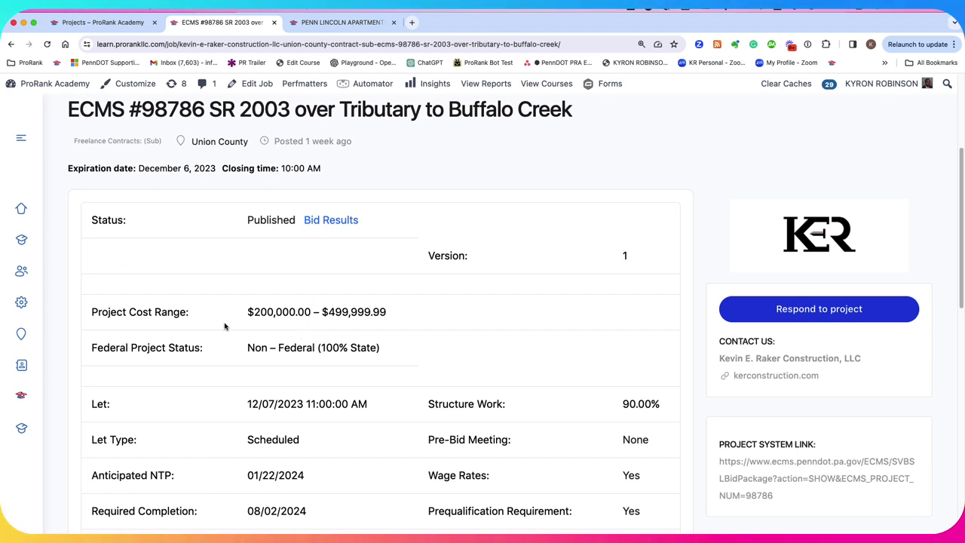
scroll(377, 346, down, 2)
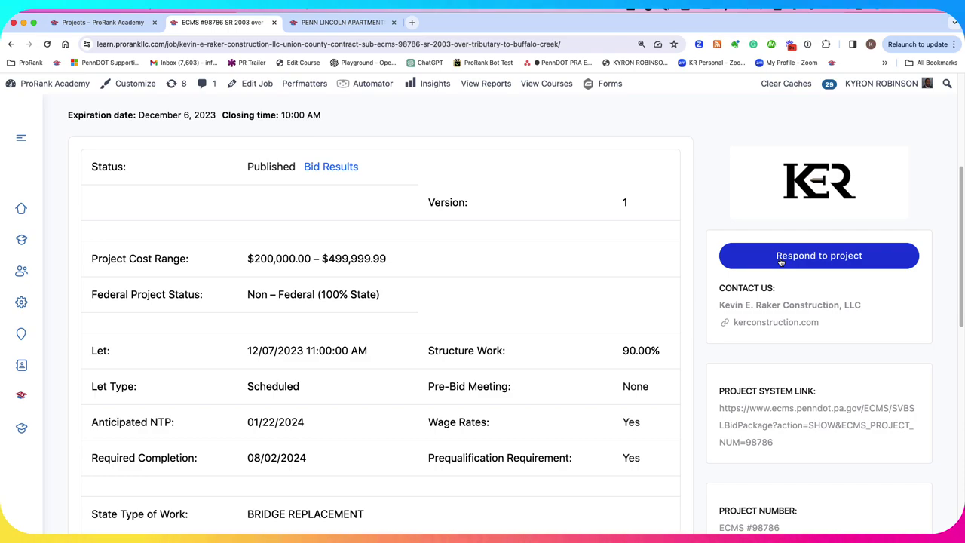
scroll(689, 315, down, 1)
scroll(690, 315, down, 8)
scroll(637, 354, up, 10)
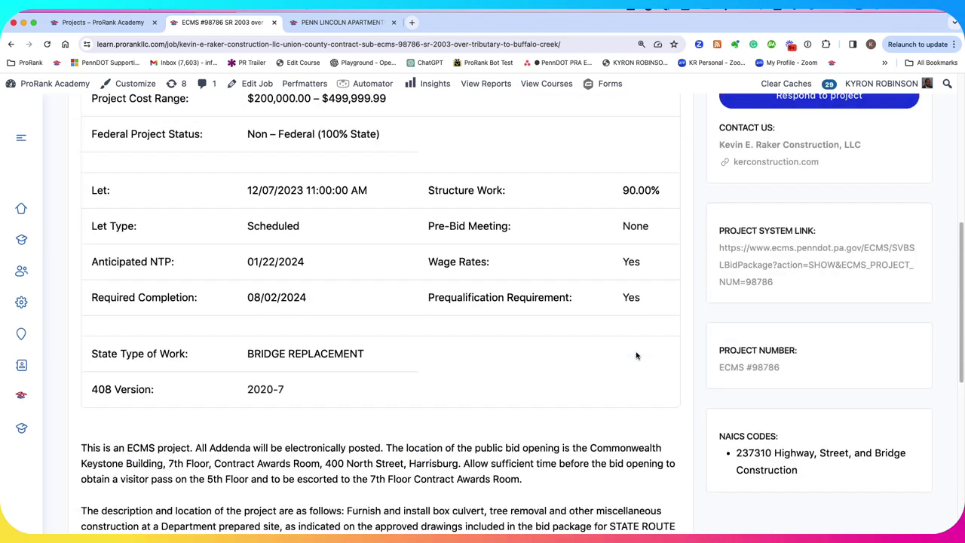
Step: Open the Buffalo Creek project's response form and view its message field and the available online resume choices
click(761, 350)
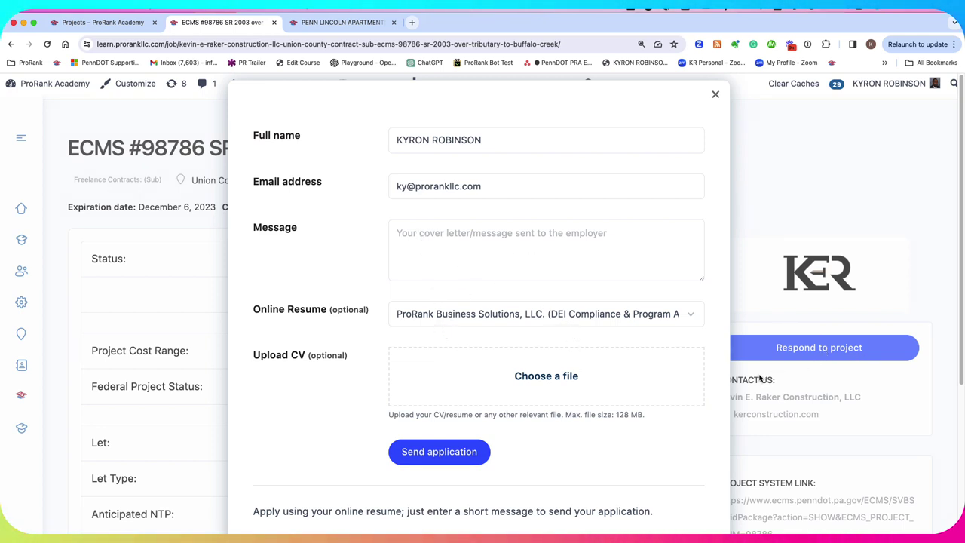
click(448, 243)
click(456, 318)
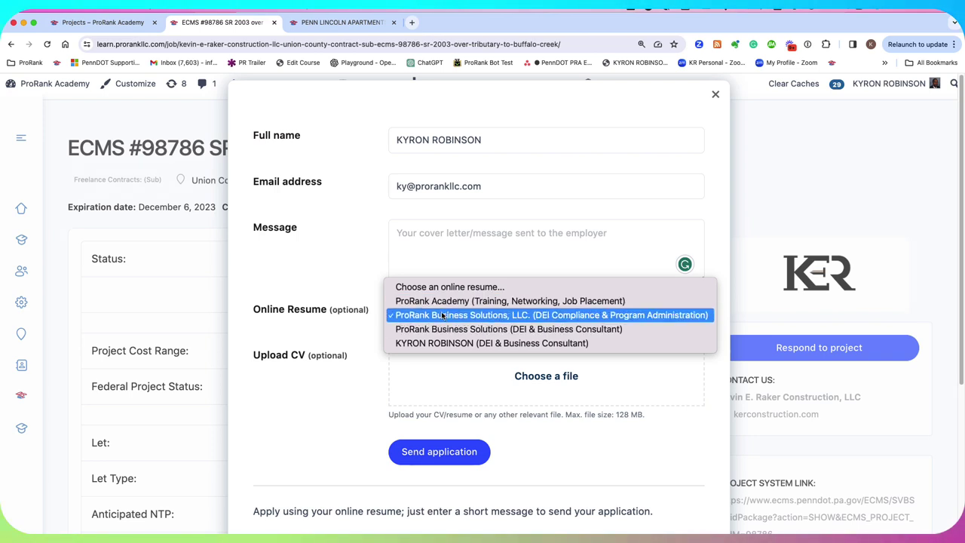
click(437, 387)
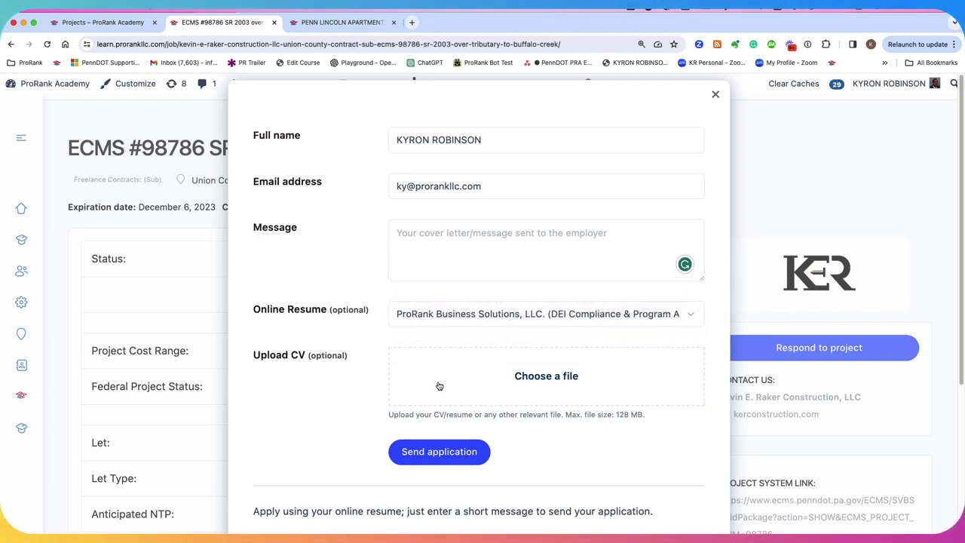
Step: Preview the CV file upload without choosing a file, and close the response form without sending the application
click(437, 387)
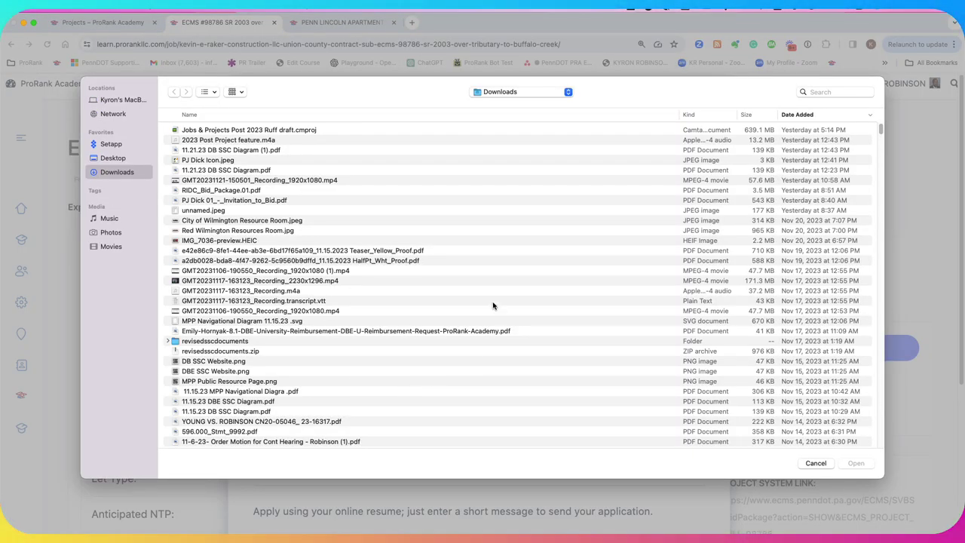
click(815, 463)
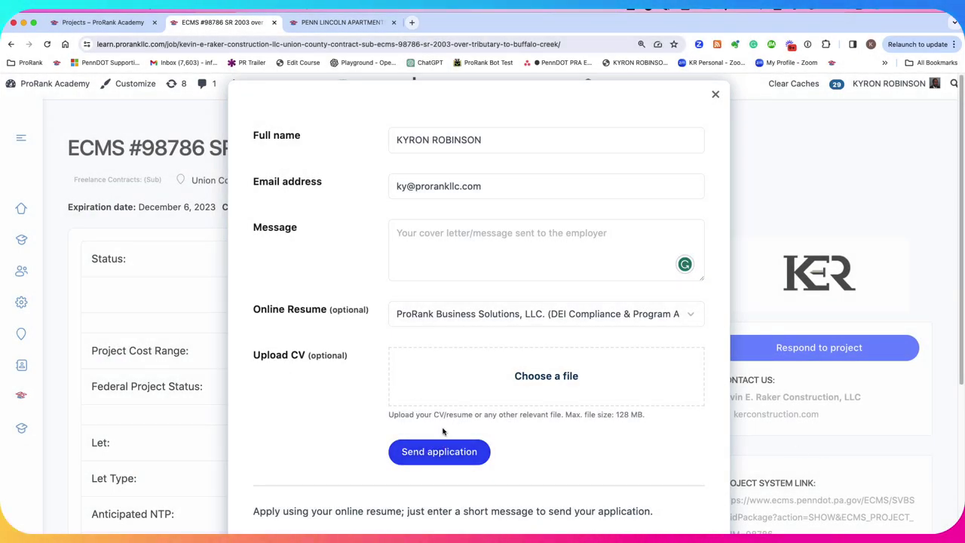
scroll(599, 291, down, 1)
scroll(599, 291, up, 1)
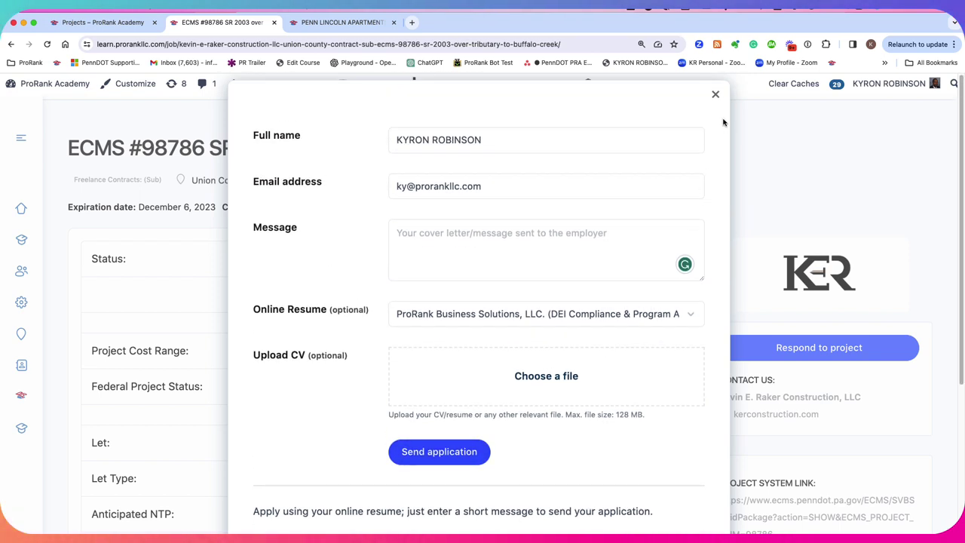
click(715, 96)
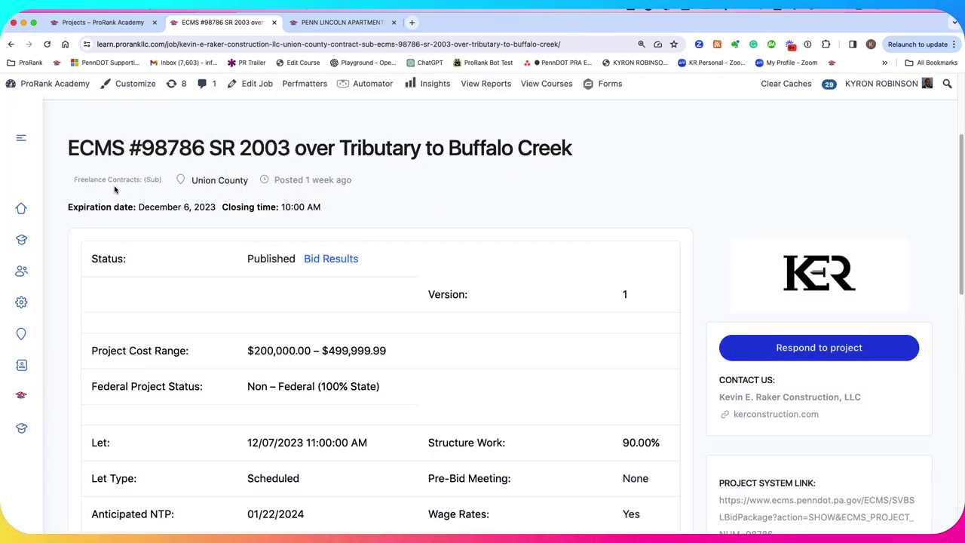
Step: Look through the Buffalo Creek listing down to its related jobs and return to the project's contact and response section
scroll(362, 329, down, 5)
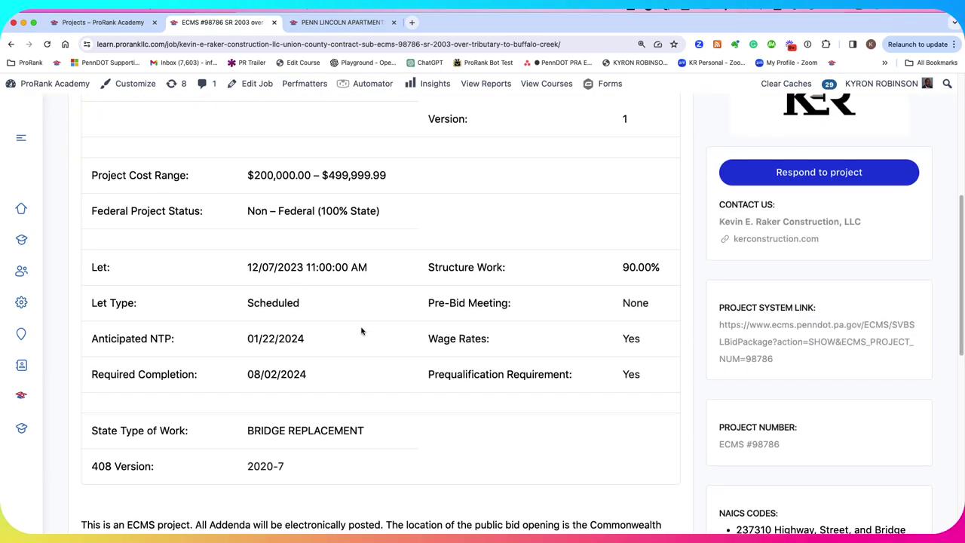
scroll(390, 347, down, 4)
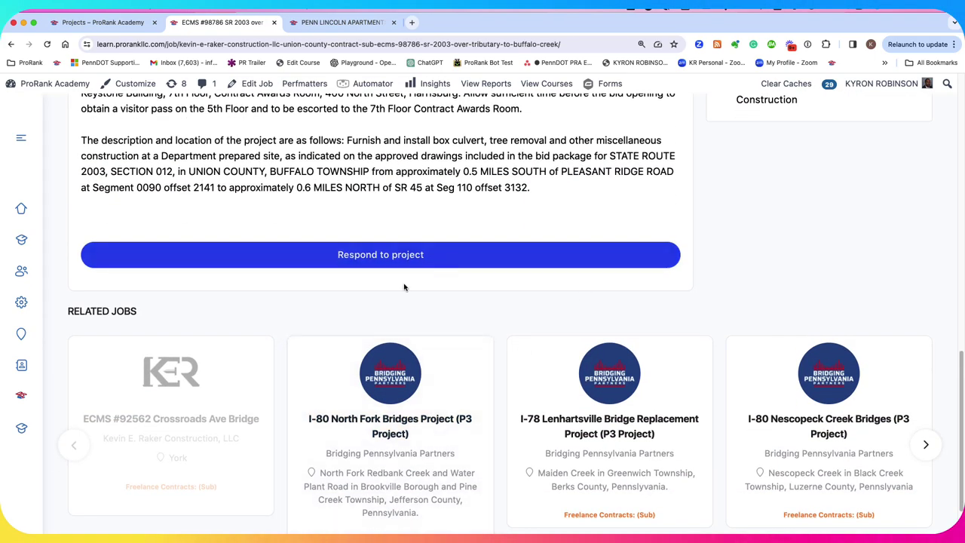
scroll(404, 297, up, 10)
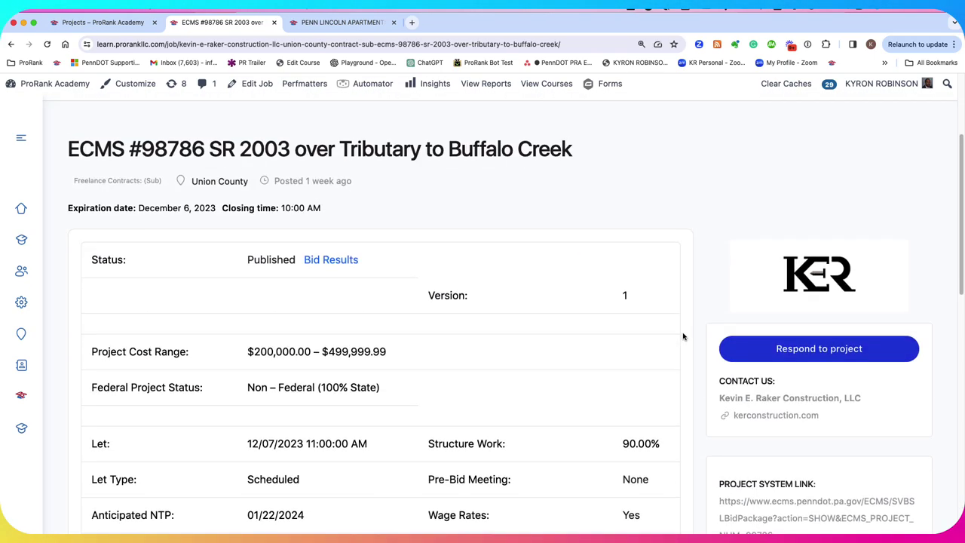
scroll(754, 343, up, 1)
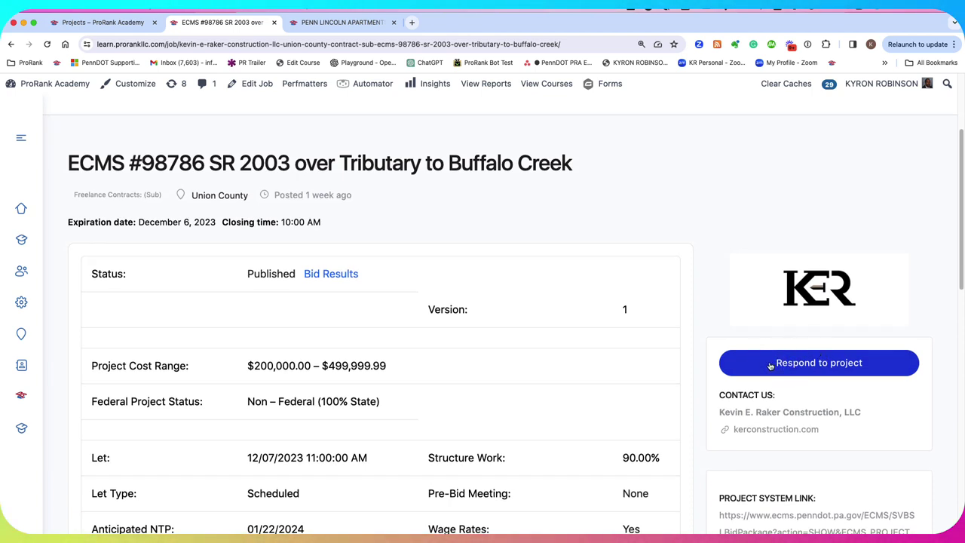
scroll(770, 366, up, 1)
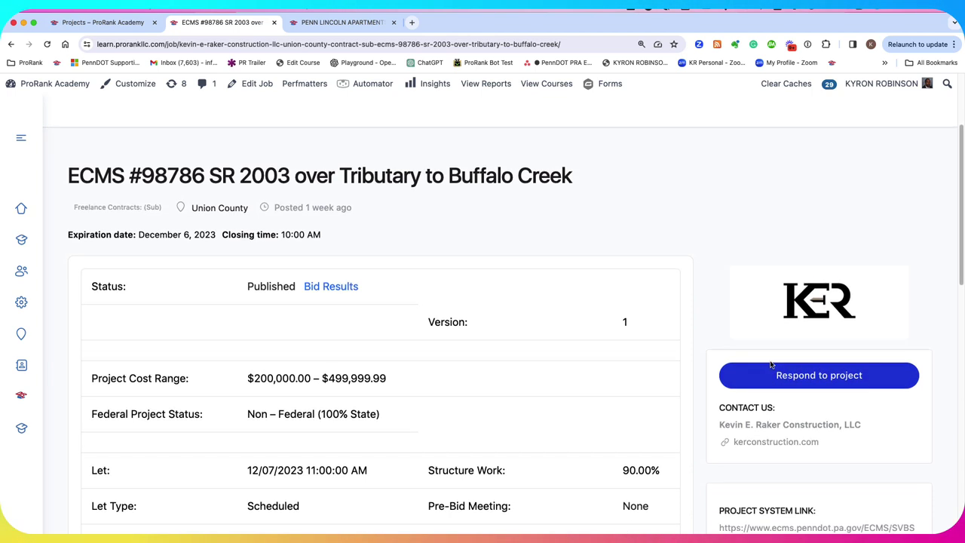
Step: Switch to the Penn Lincoln Apartments Wilkinsburg listing and examine its contract types, bid submission notice, funding sources and bid packages
click(327, 23)
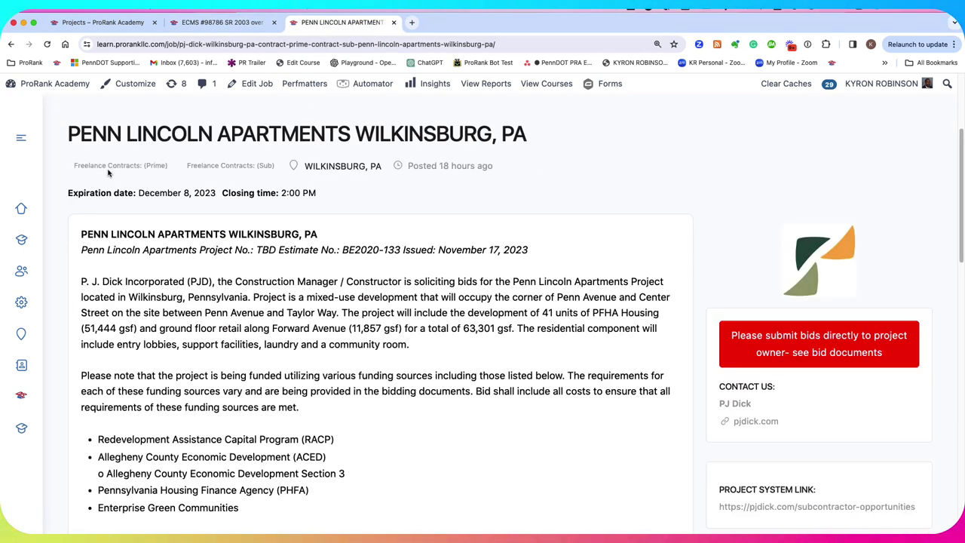
scroll(592, 272, down, 3)
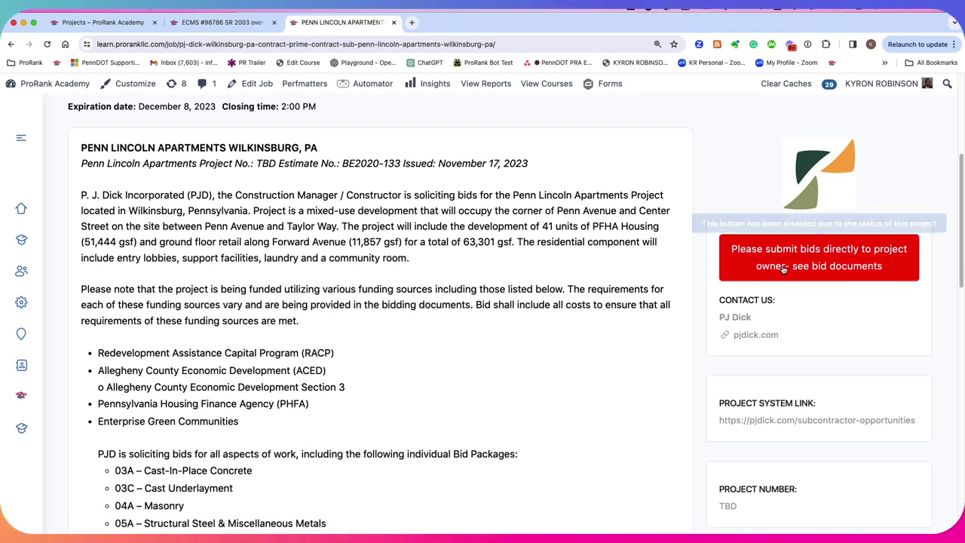
scroll(784, 262, down, 1)
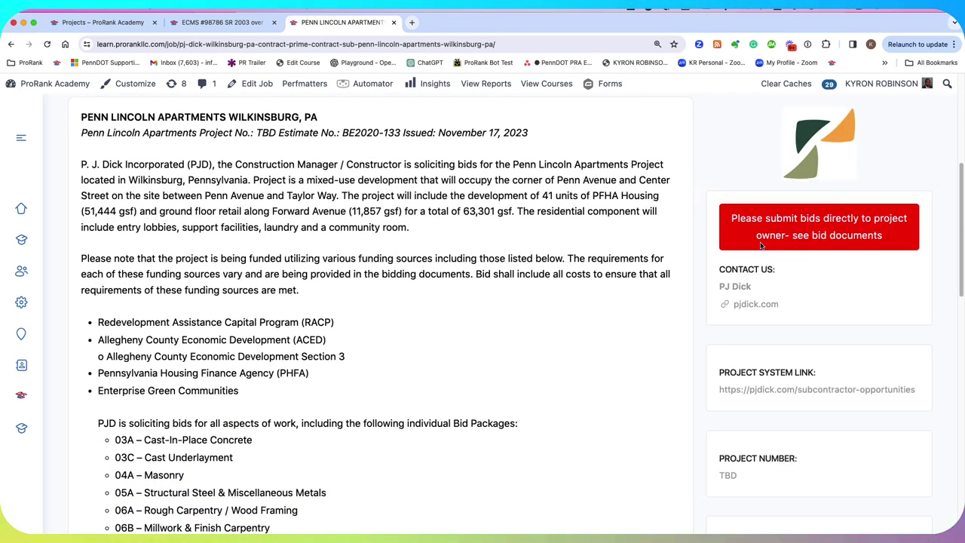
scroll(742, 241, down, 1)
scroll(742, 241, down, 10)
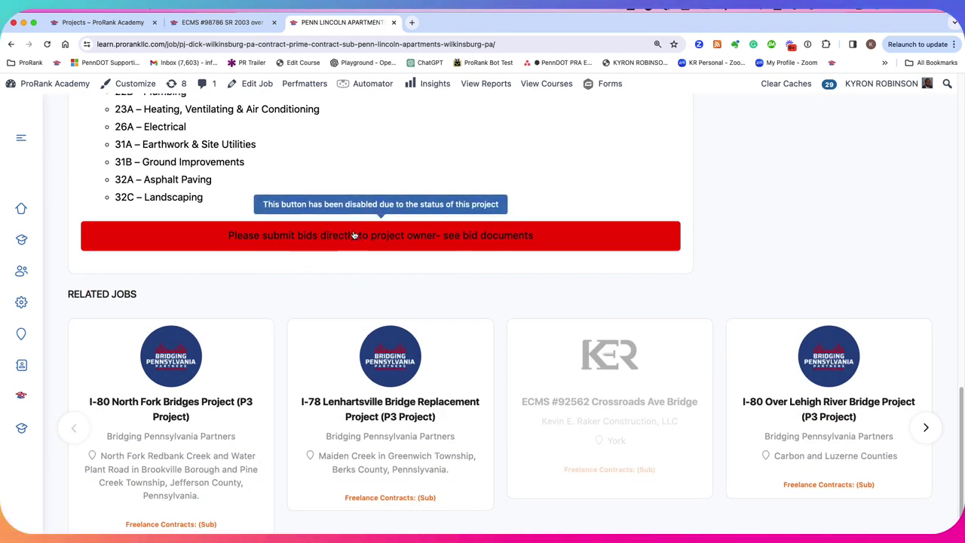
scroll(359, 251, up, 6)
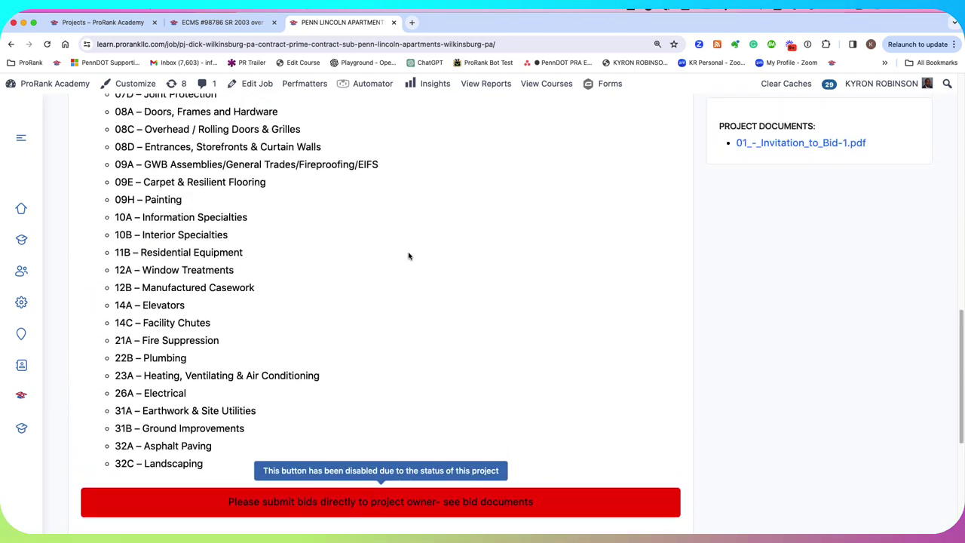
scroll(593, 265, up, 6)
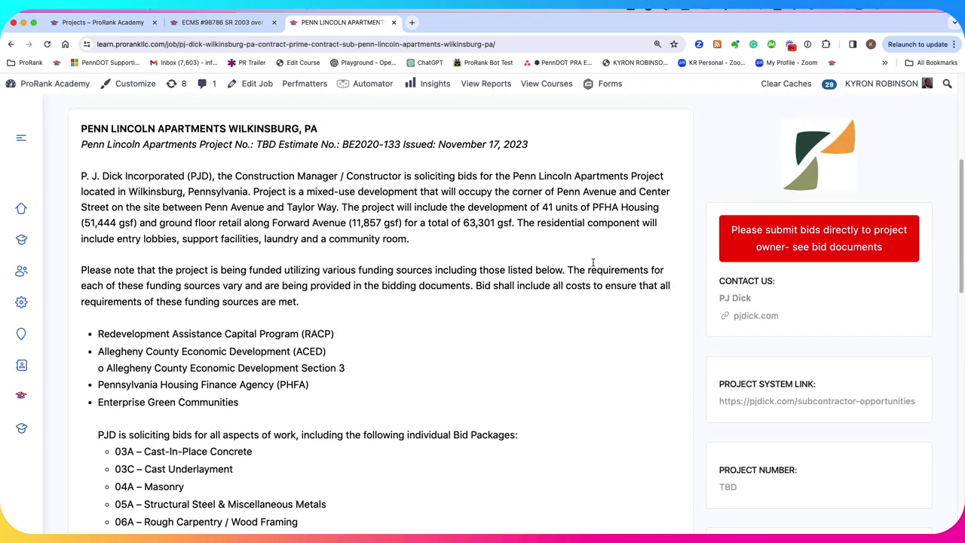
scroll(573, 263, up, 2)
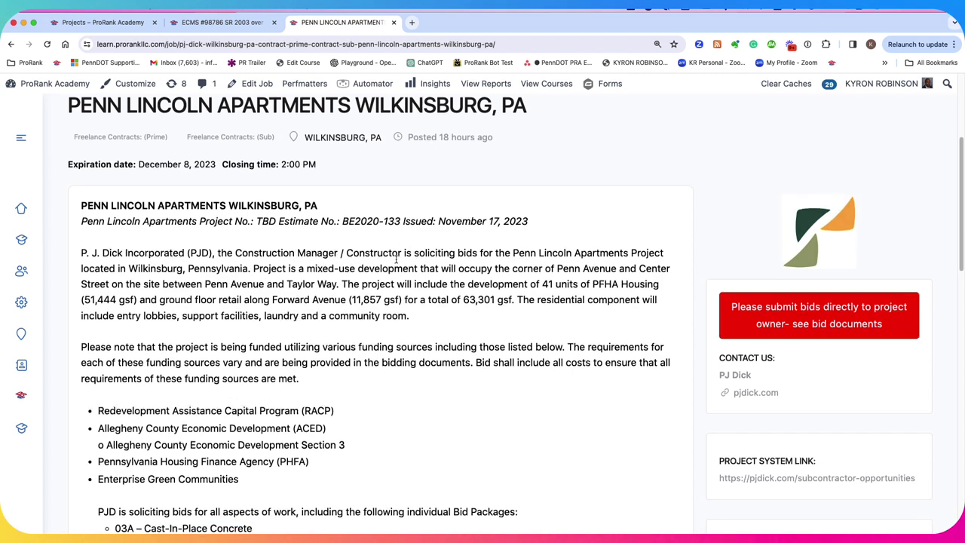
scroll(395, 261, down, 2)
scroll(392, 264, down, 1)
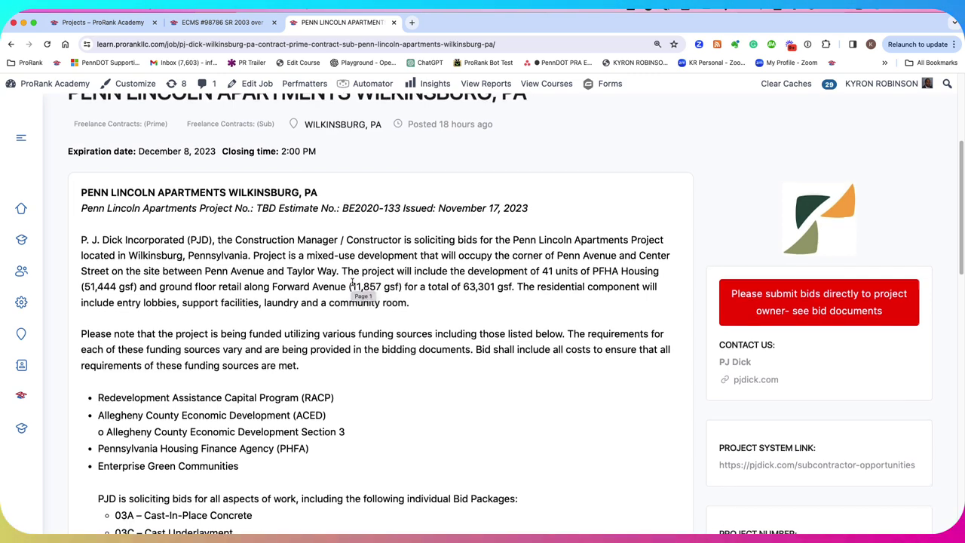
Step: Read the Penn Lincoln Apartments listing's project description, closing date, funding sources and bid packages
scroll(352, 278, down, 1)
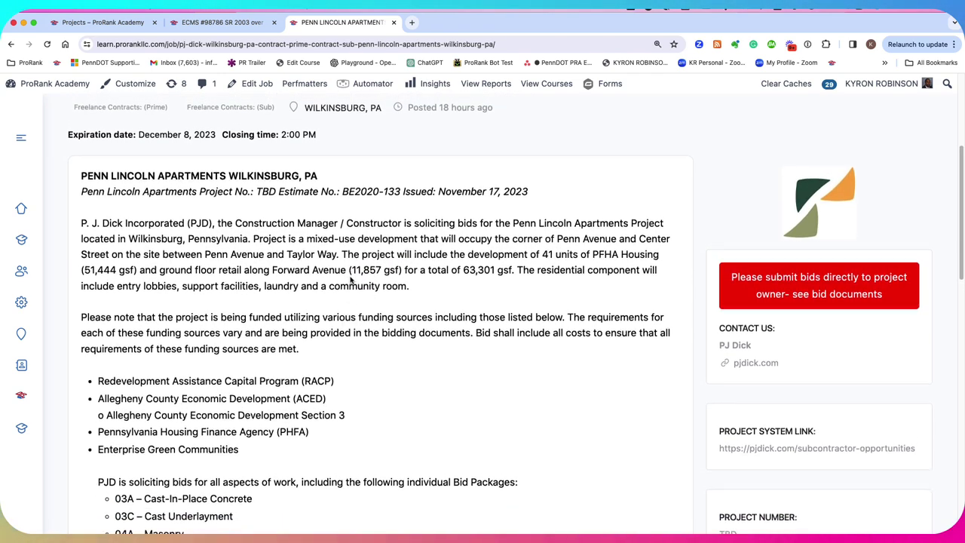
scroll(350, 277, down, 4)
scroll(350, 279, down, 2)
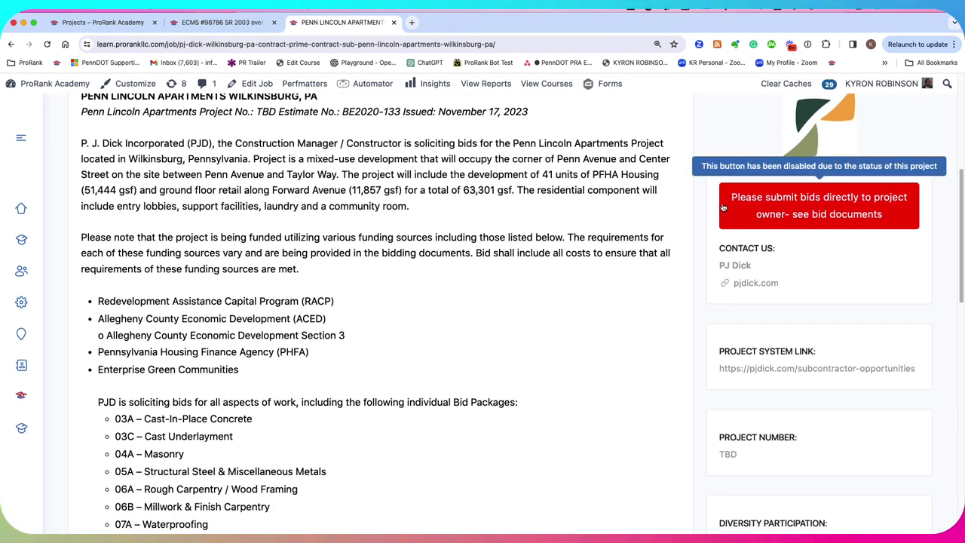
scroll(745, 218, up, 10)
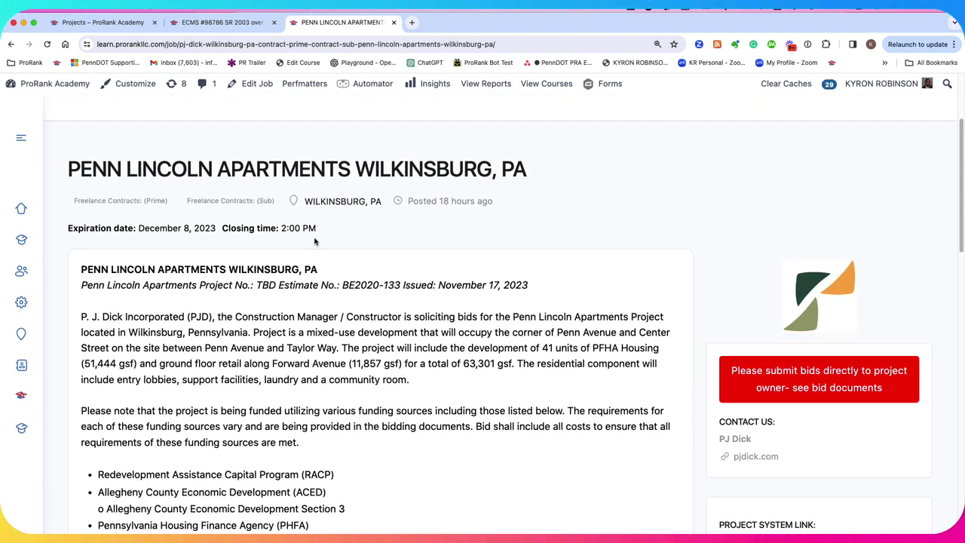
scroll(367, 222, down, 10)
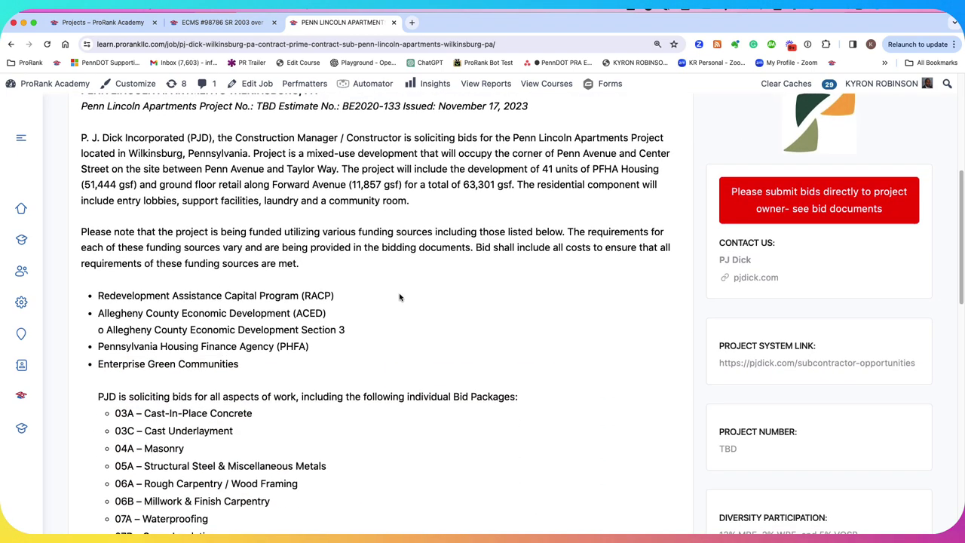
scroll(255, 291, down, 3)
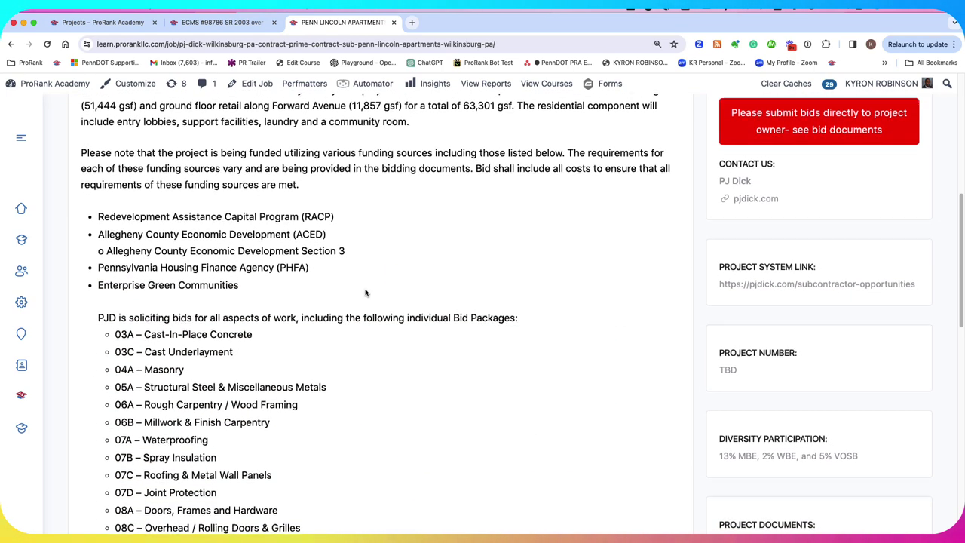
scroll(367, 293, up, 10)
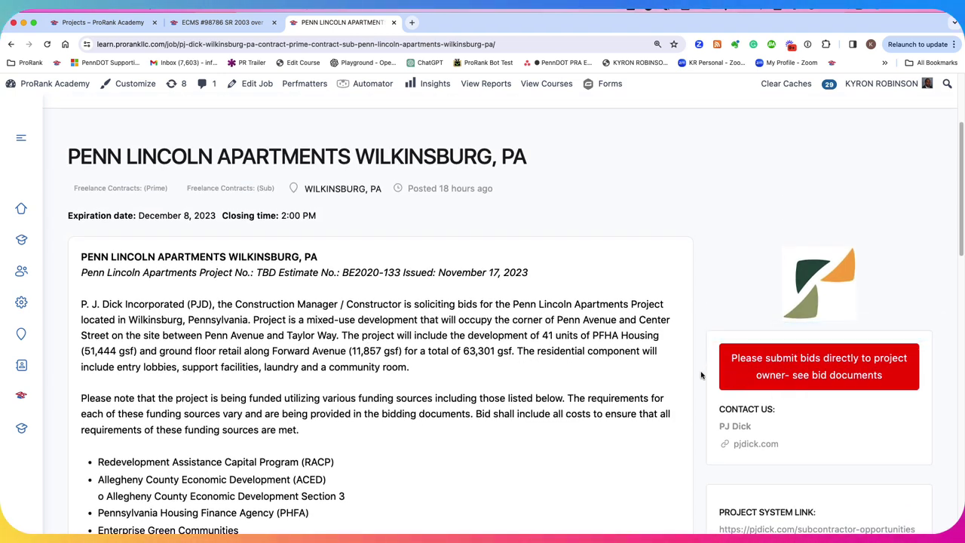
Step: Compare the notice on submitting bids directly to the project owner with the listing's prime and sub contract types
mouse_move(751, 381)
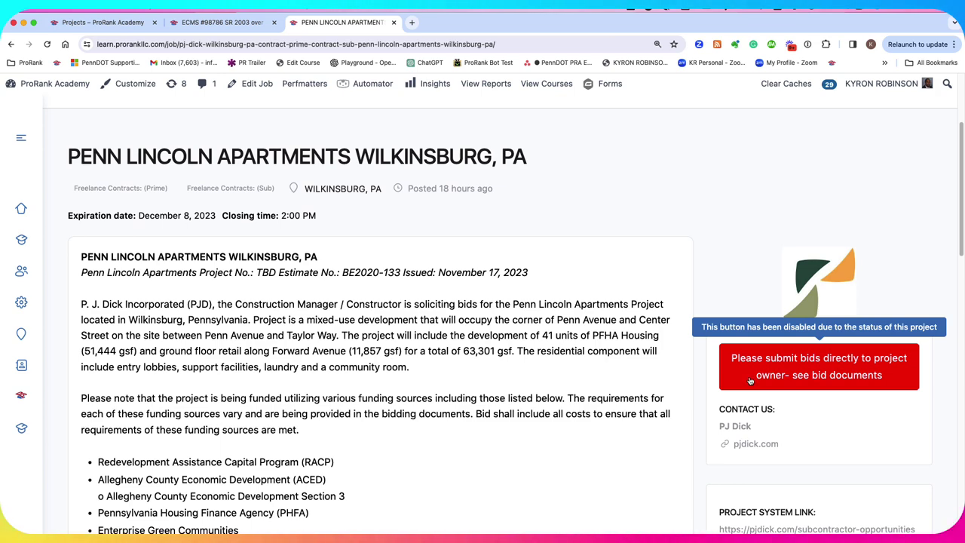
scroll(338, 246, up, 1)
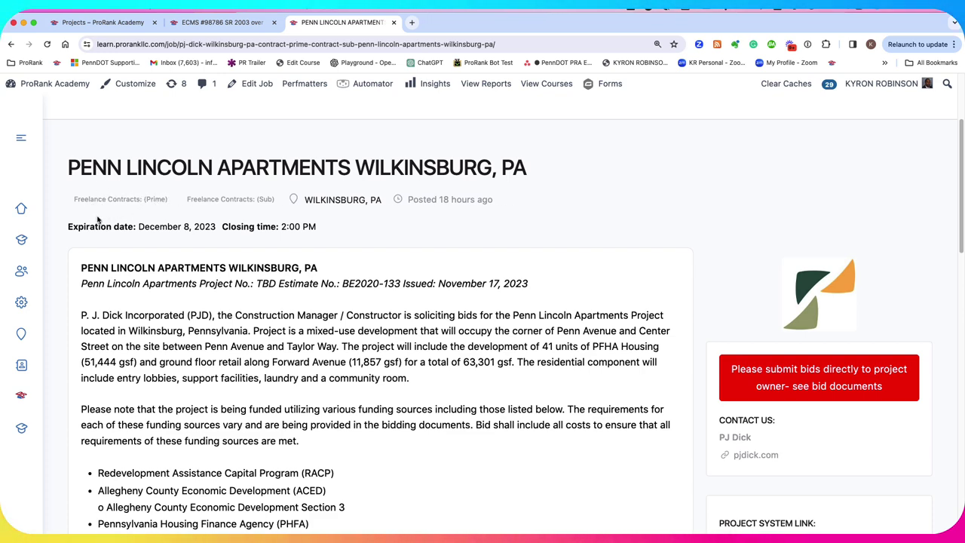
scroll(134, 222, down, 3)
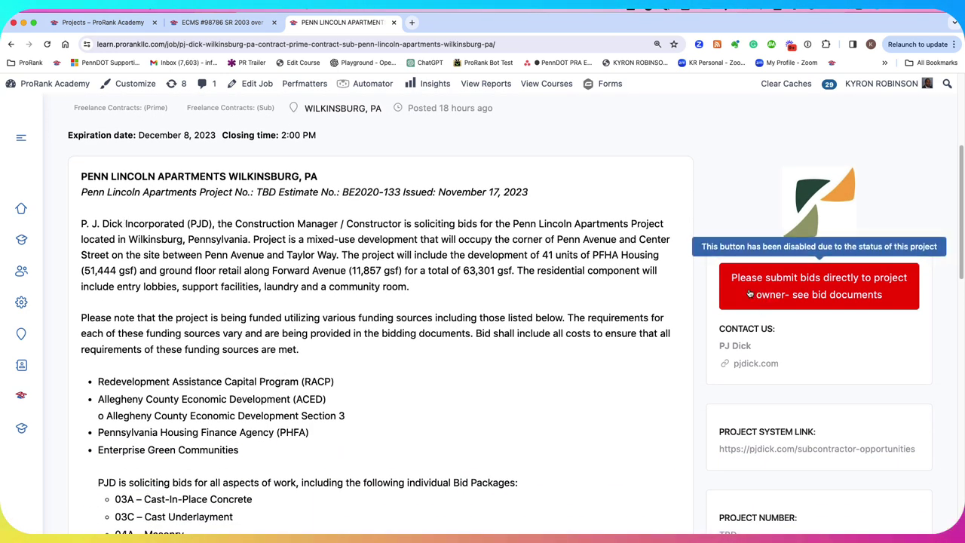
scroll(224, 171, up, 2)
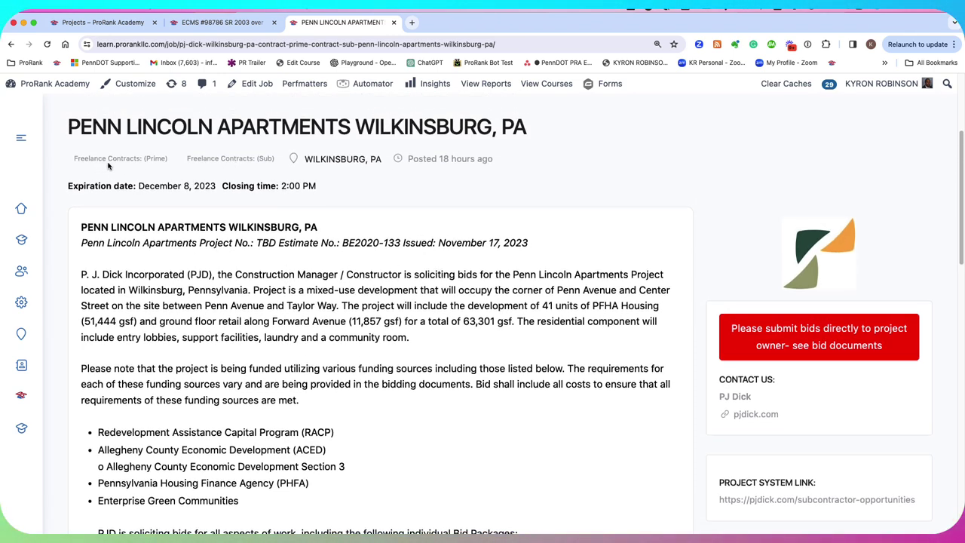
scroll(768, 288, down, 3)
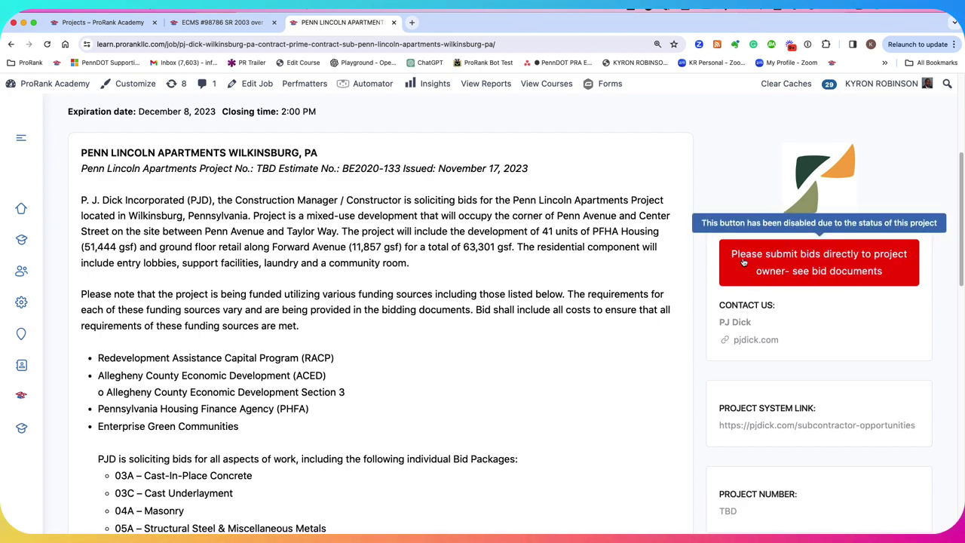
Step: Look through the listing's project system link, project number, diversity participation and project documents
scroll(418, 303, down, 10)
scroll(419, 302, down, 8)
scroll(418, 302, up, 15)
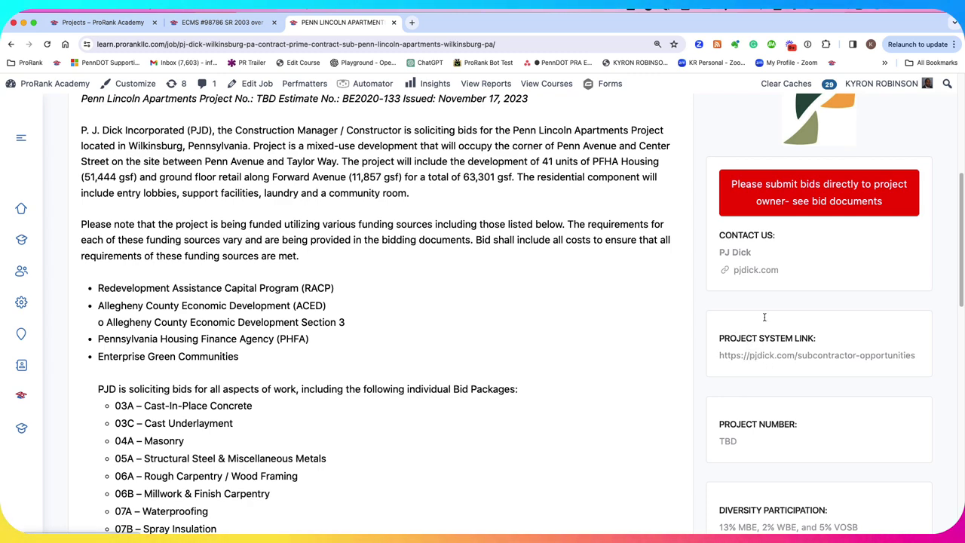
scroll(751, 277, down, 3)
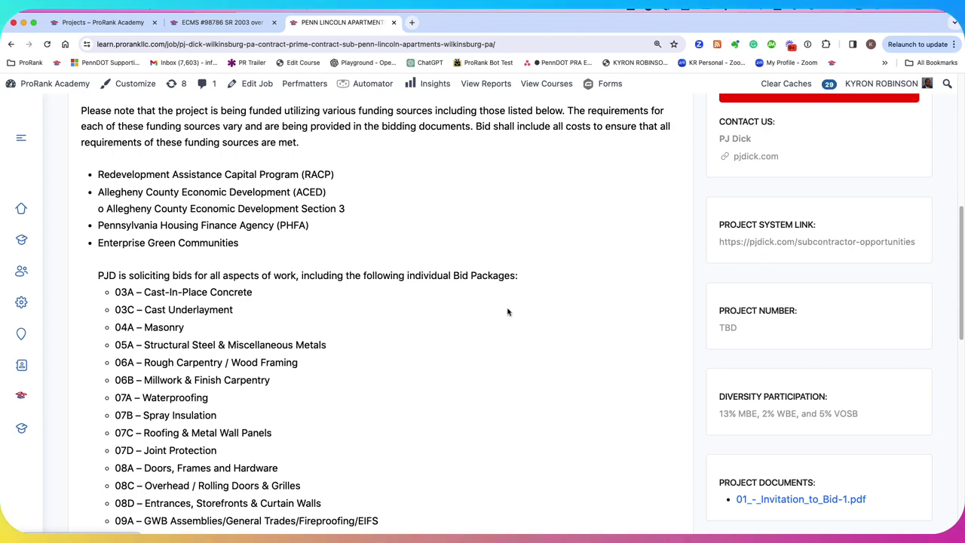
Step: Open the site's form for posting a job or project
scroll(493, 315, up, 10)
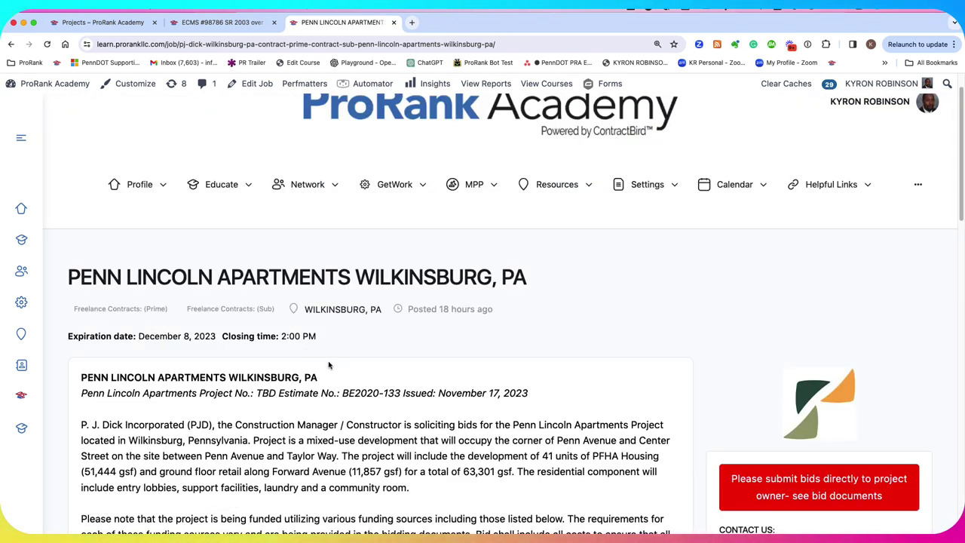
scroll(328, 369, down, 1)
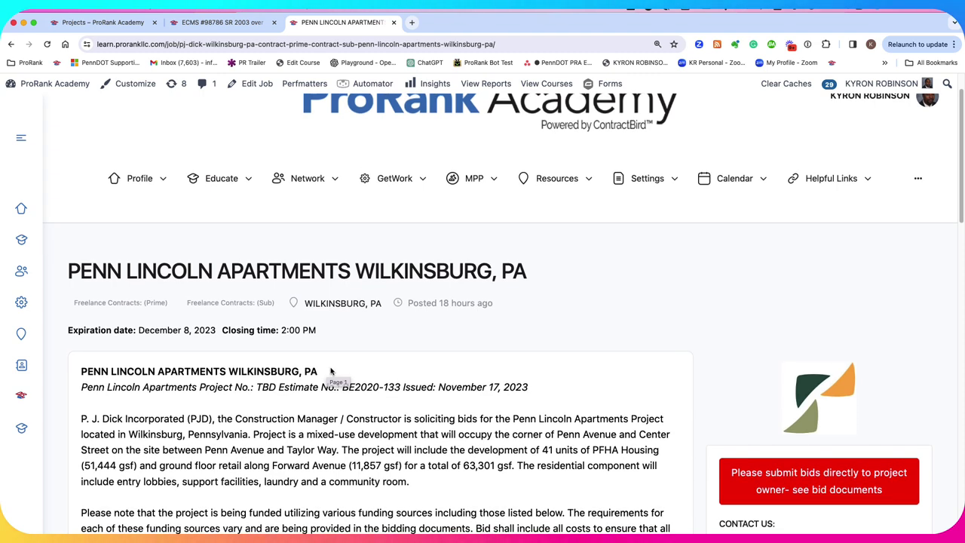
scroll(334, 371, up, 3)
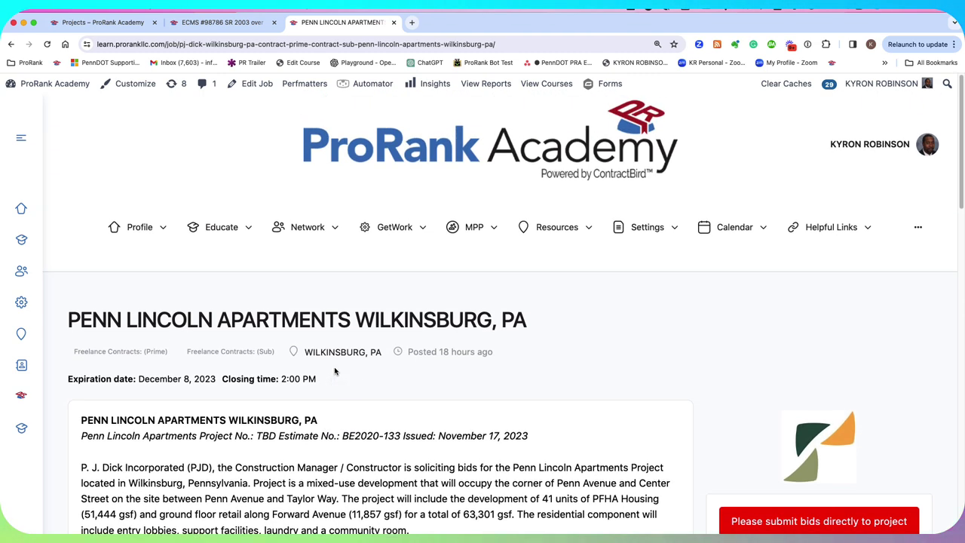
mouse_move(400, 226)
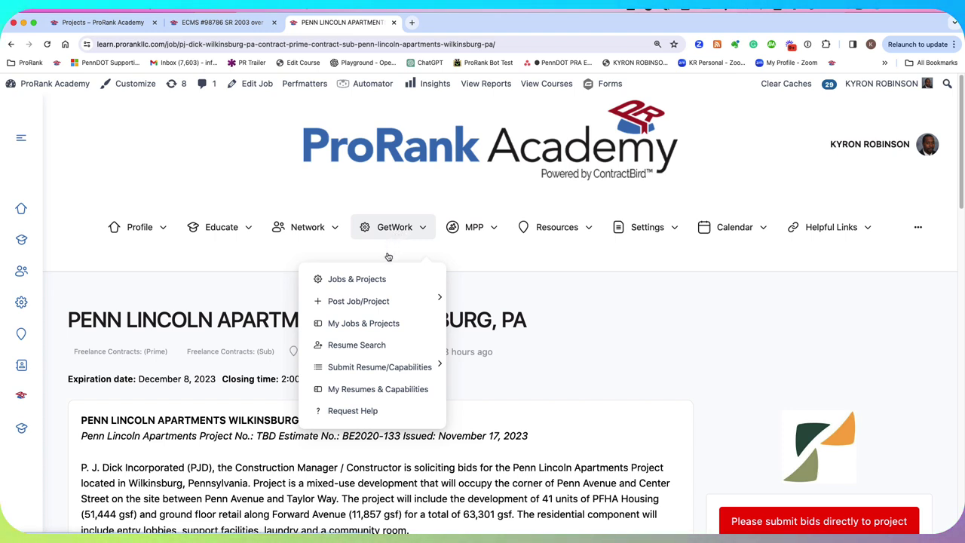
mouse_move(358, 307)
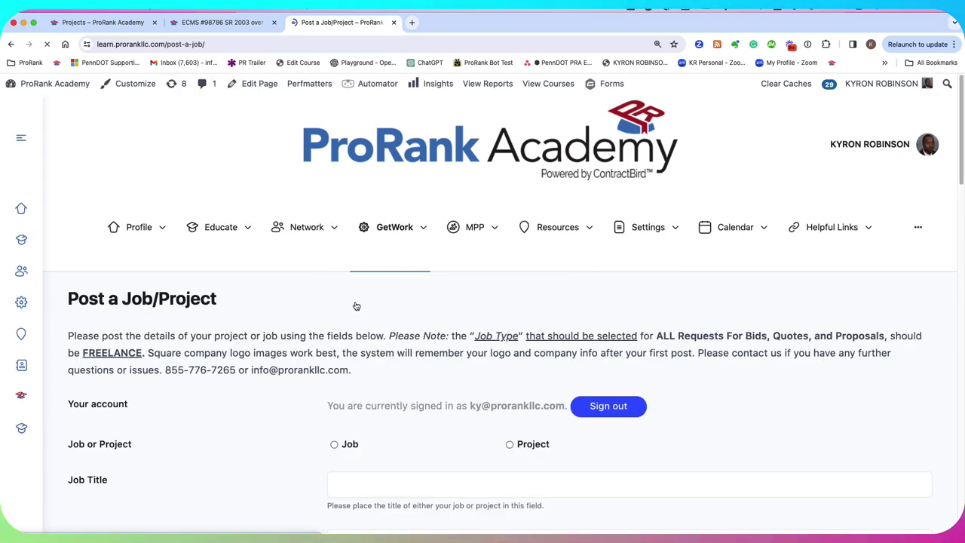
Step: Look over the posting instructions and set the new posting to Project
scroll(367, 273, down, 3)
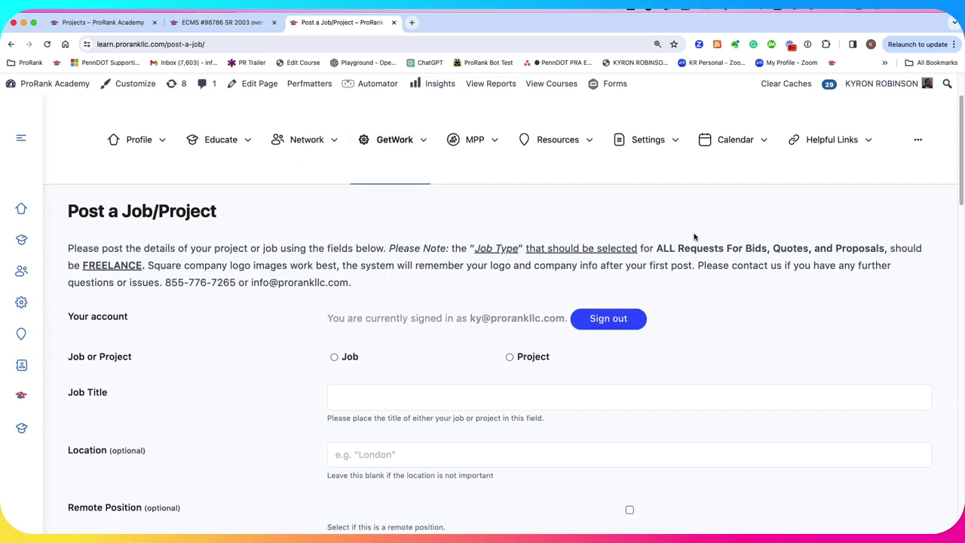
scroll(694, 236, down, 1)
scroll(355, 314, down, 3)
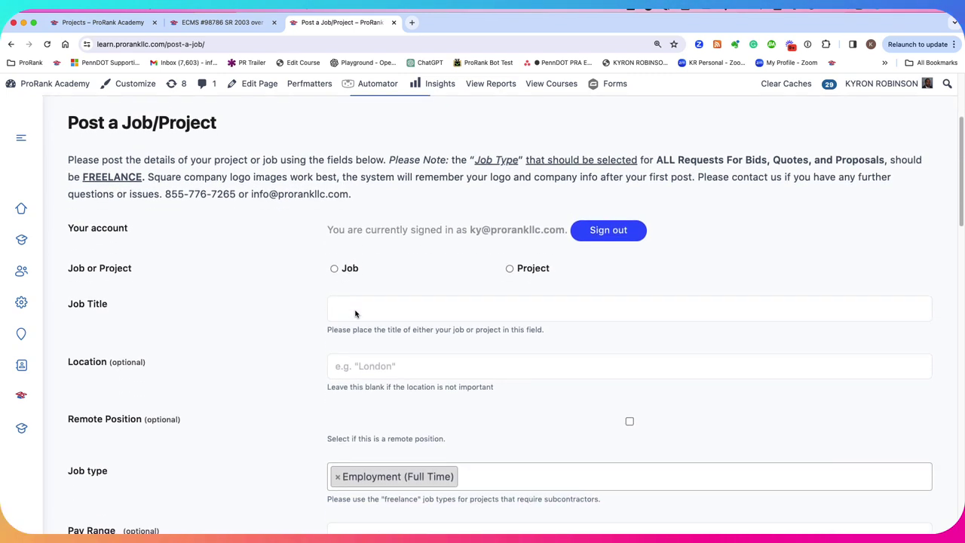
scroll(359, 312, down, 1)
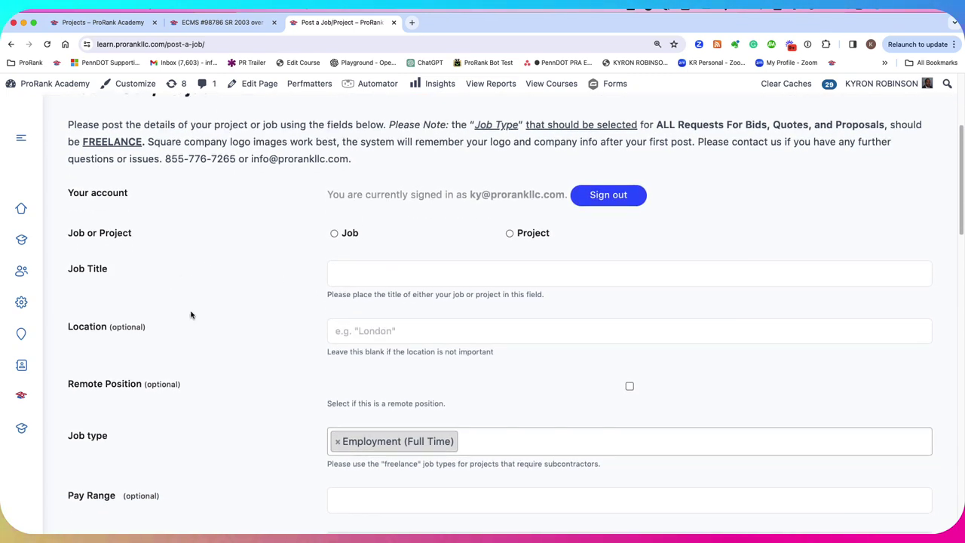
scroll(355, 258, down, 1)
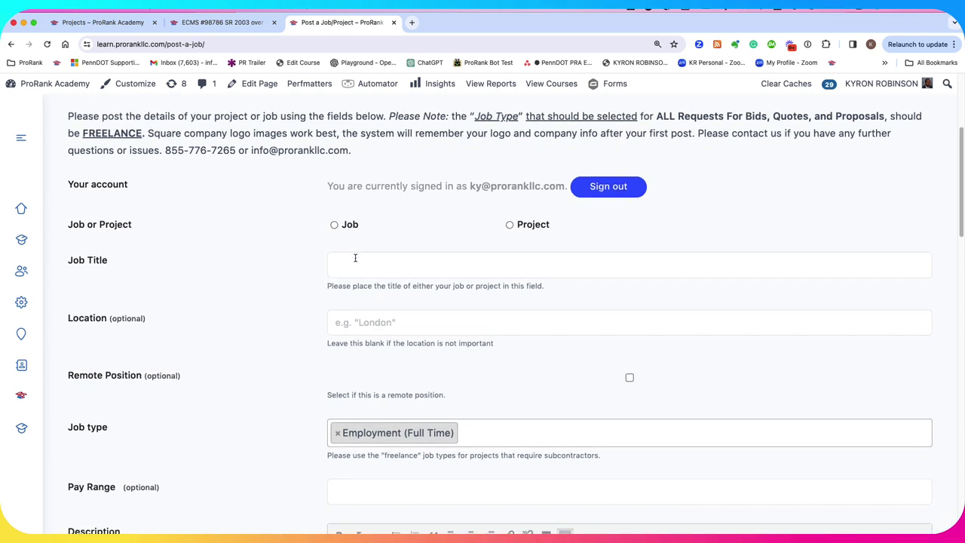
click(510, 226)
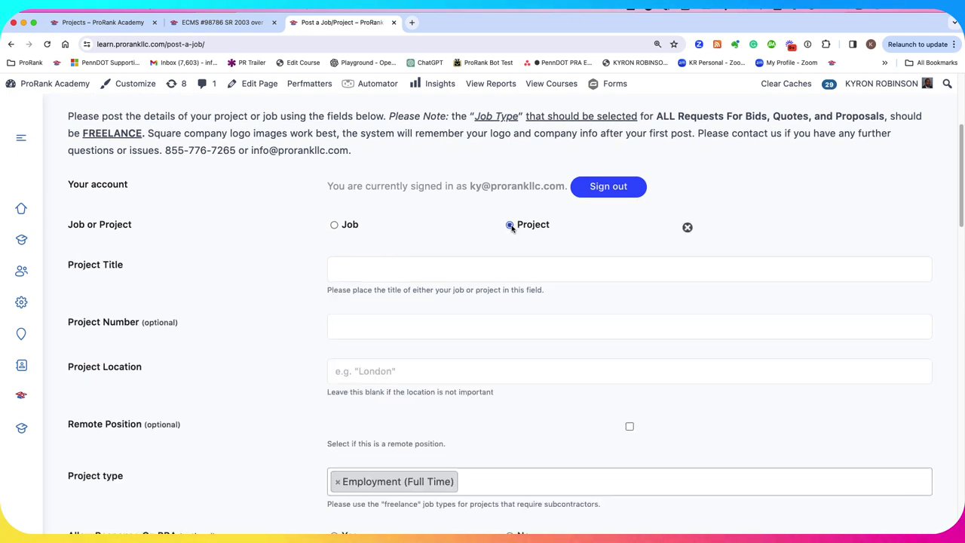
scroll(449, 262, down, 1)
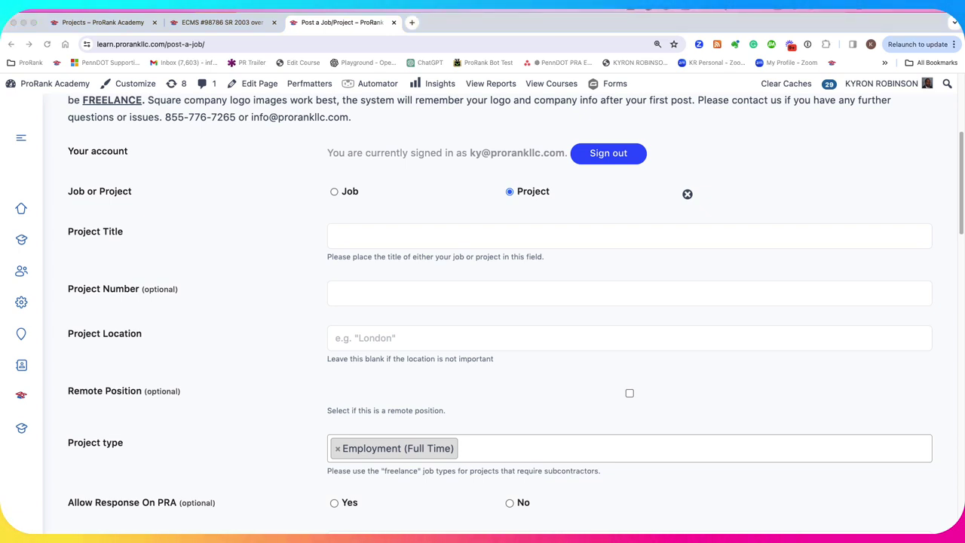
Step: Switch to the PJ Dick invitation-to-bid PDF, look through all its pages, and move its window clear of the posting form
key(super+Tab)
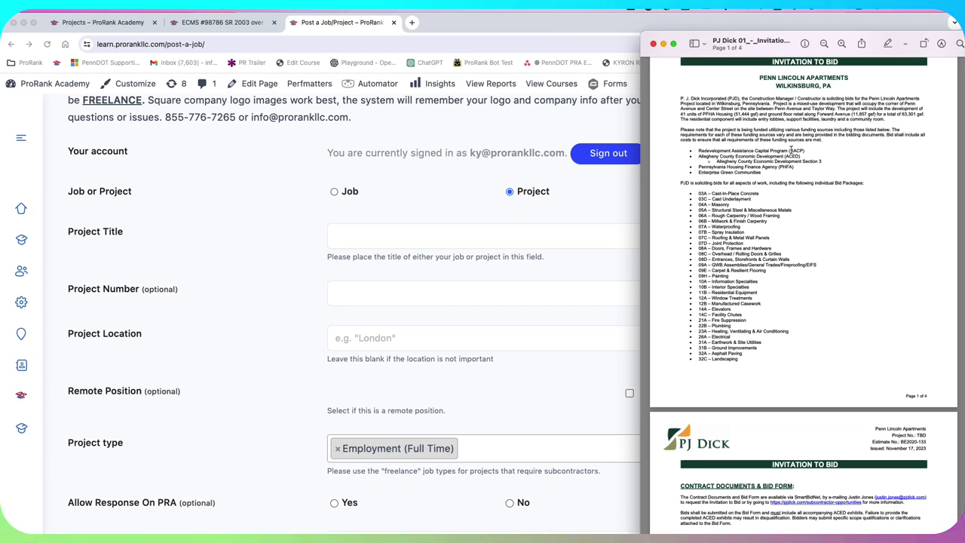
scroll(801, 150, up, 3)
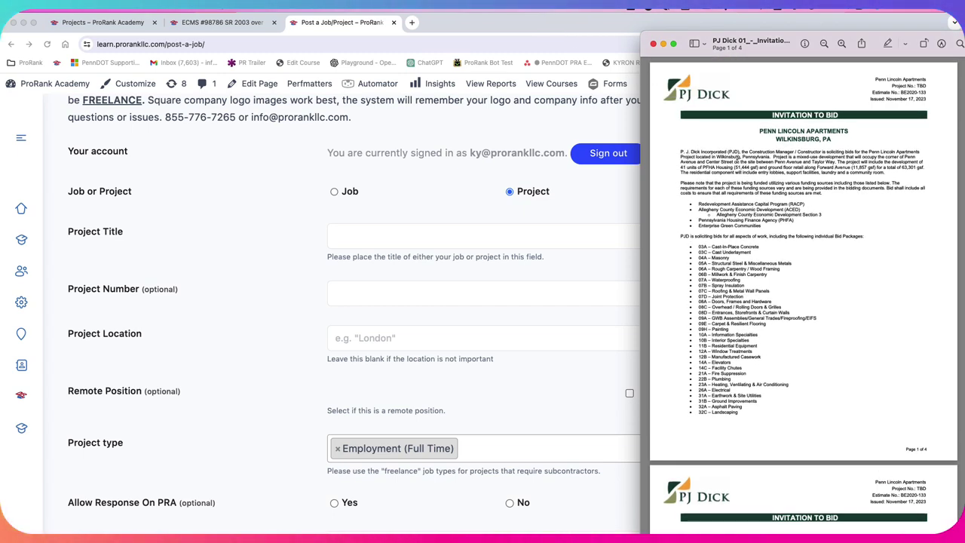
scroll(740, 173, down, 5)
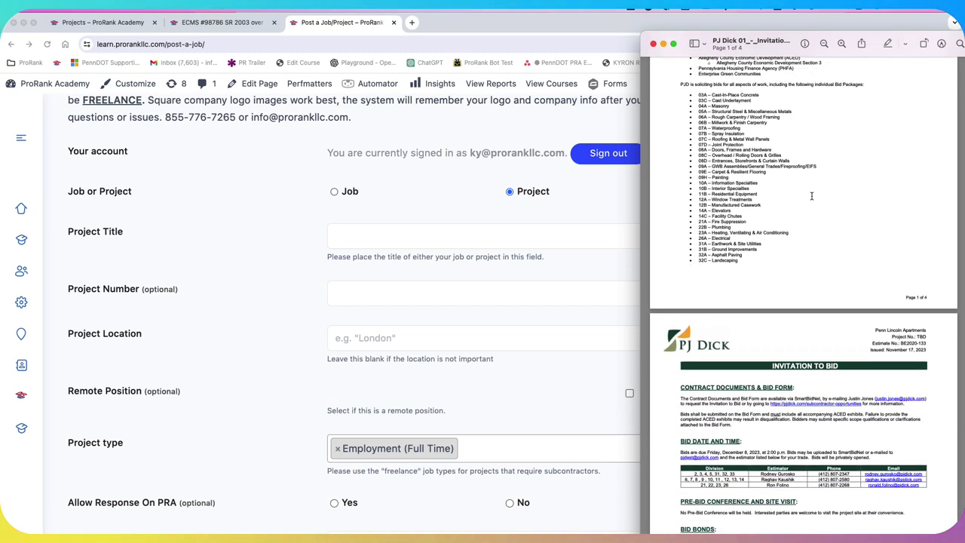
scroll(812, 196, down, 15)
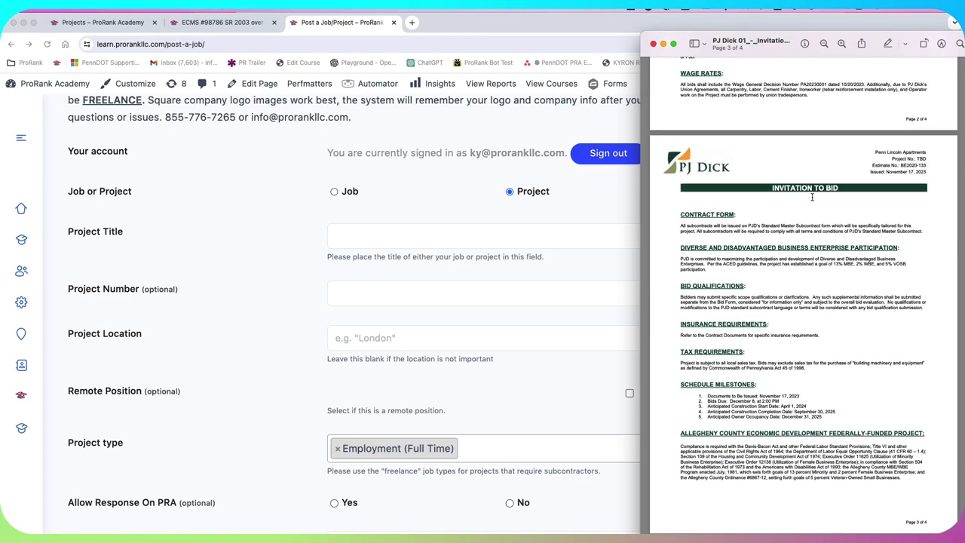
scroll(812, 199, down, 15)
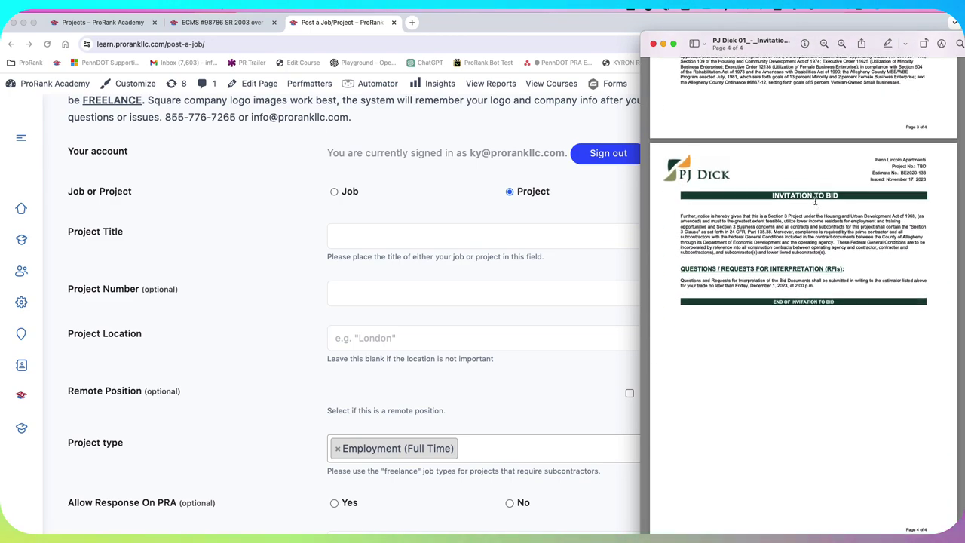
scroll(815, 199, up, 15)
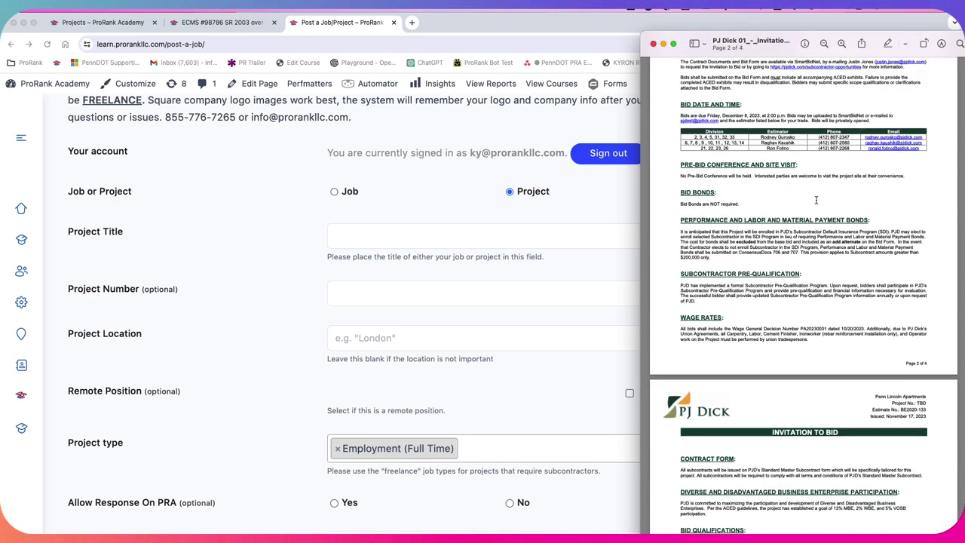
scroll(816, 199, up, 10)
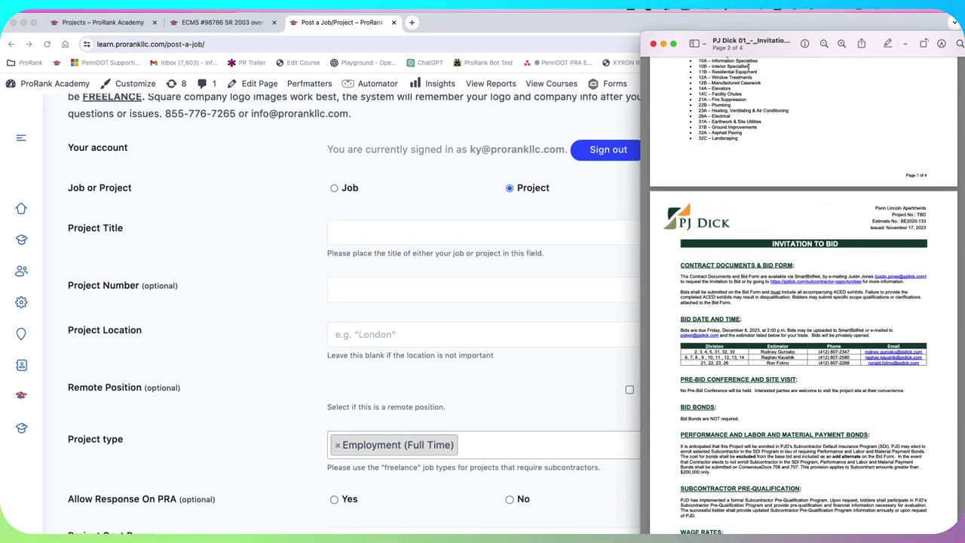
drag(753, 40, 0, 38)
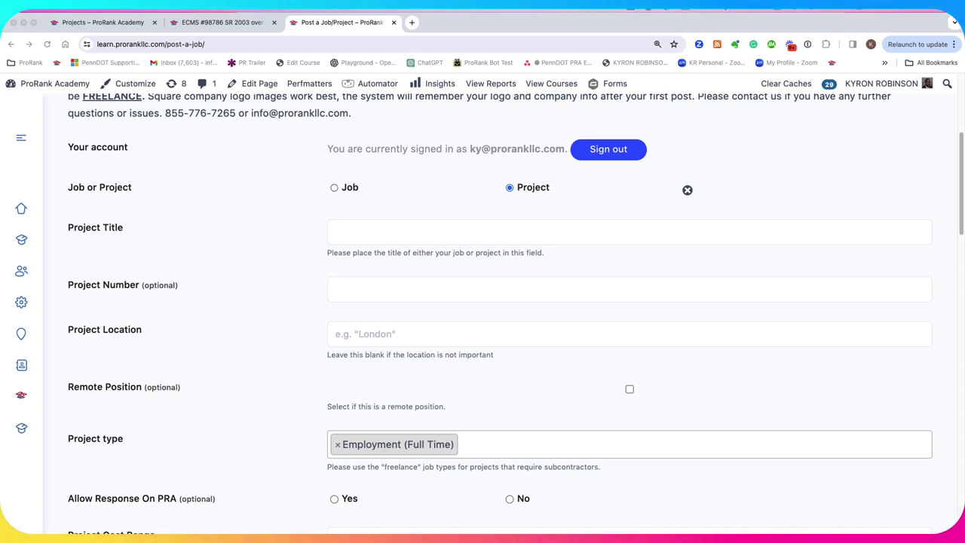
Step: Fill in the project title as PENN LINCOLN APARTMENTS WILKINSBURG, PA and the project number as TBD
right_click(364, 228)
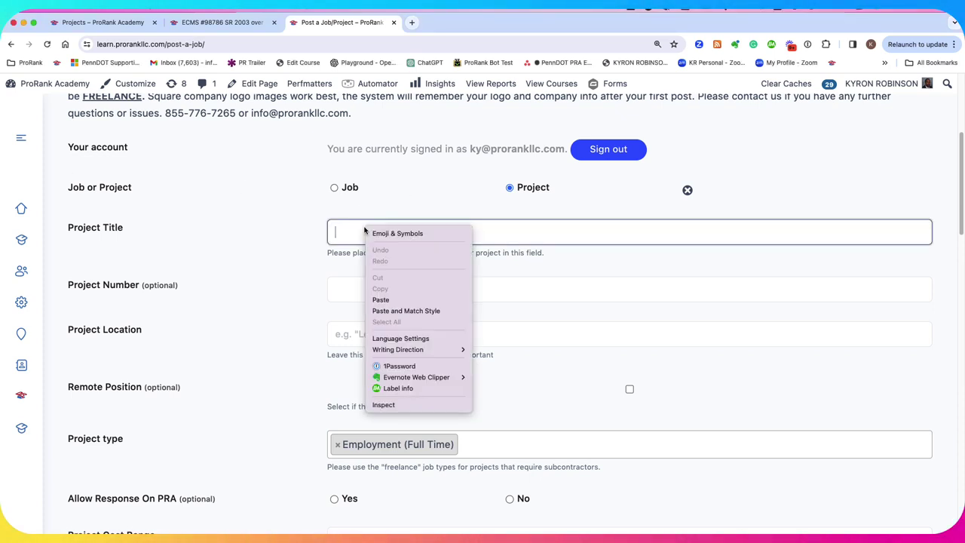
click(382, 300)
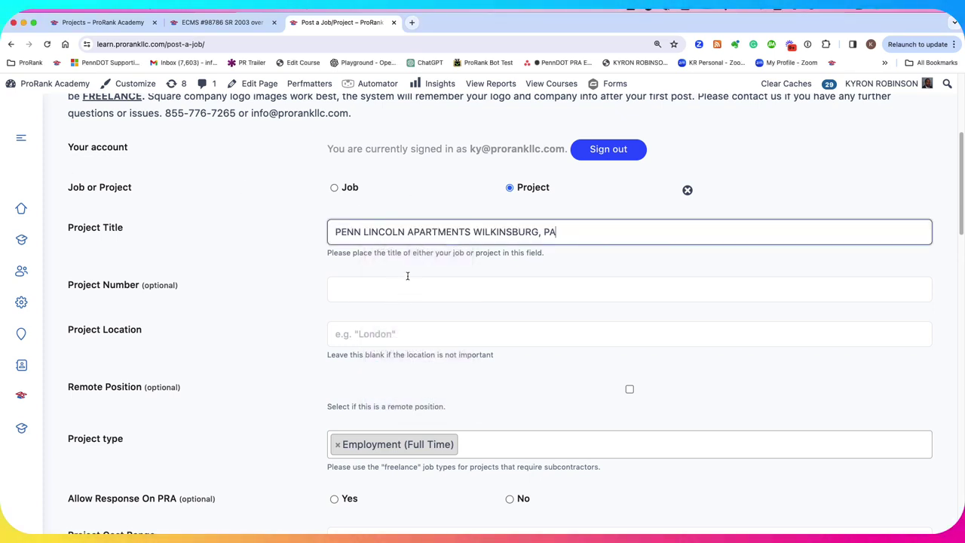
click(343, 291)
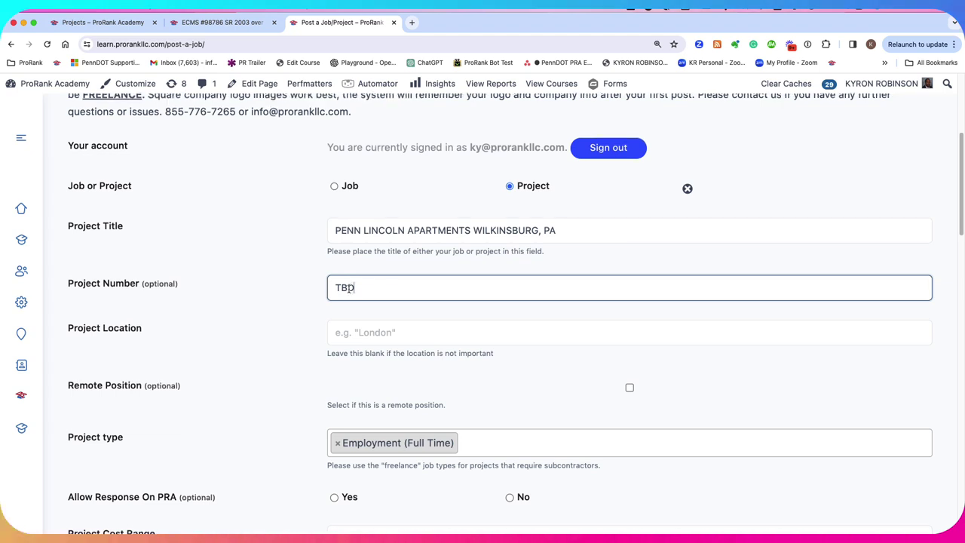
Step: Paste WILKINSBURG, PA as the project location
scroll(349, 289, down, 2)
scroll(278, 283, down, 2)
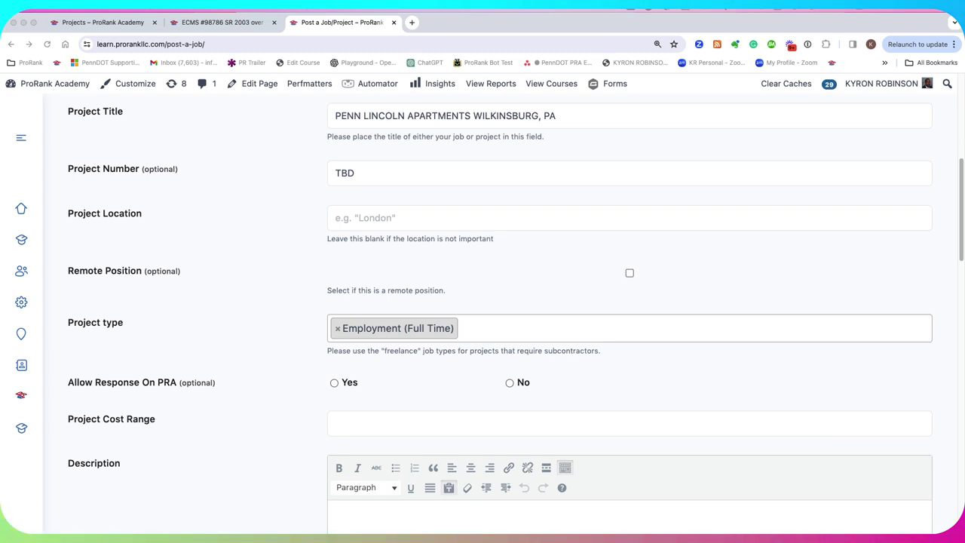
click(390, 218)
right_click(391, 218)
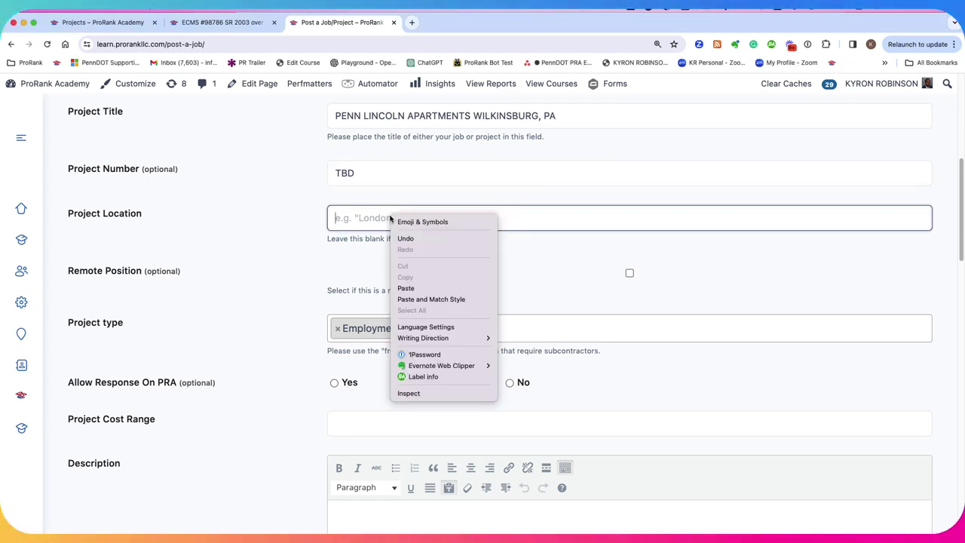
click(410, 287)
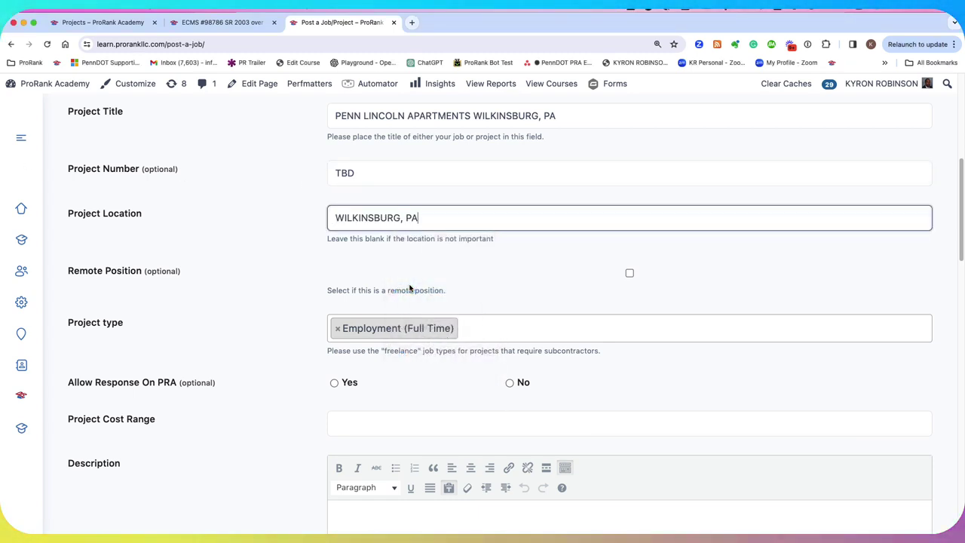
Step: Replace the project type with Freelance Contracts: (Prime) and Freelance Contracts: (Sub), and set Allow Response On PRA to No
scroll(360, 213, down, 2)
scroll(362, 212, down, 2)
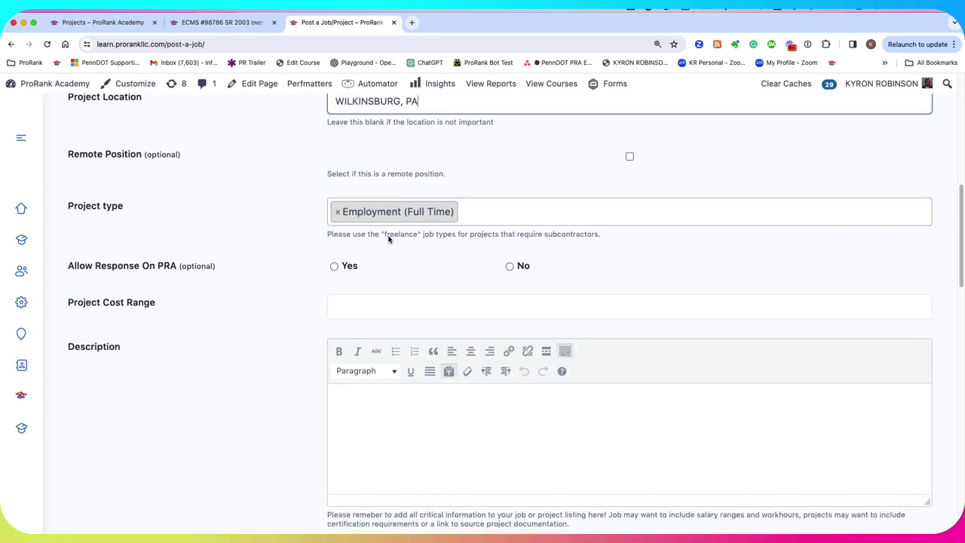
click(338, 206)
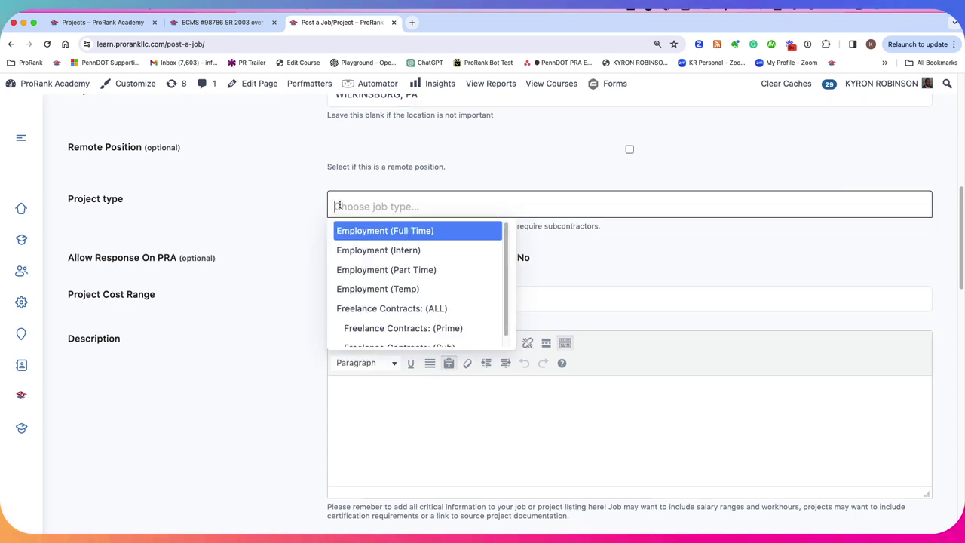
scroll(411, 260, down, 1)
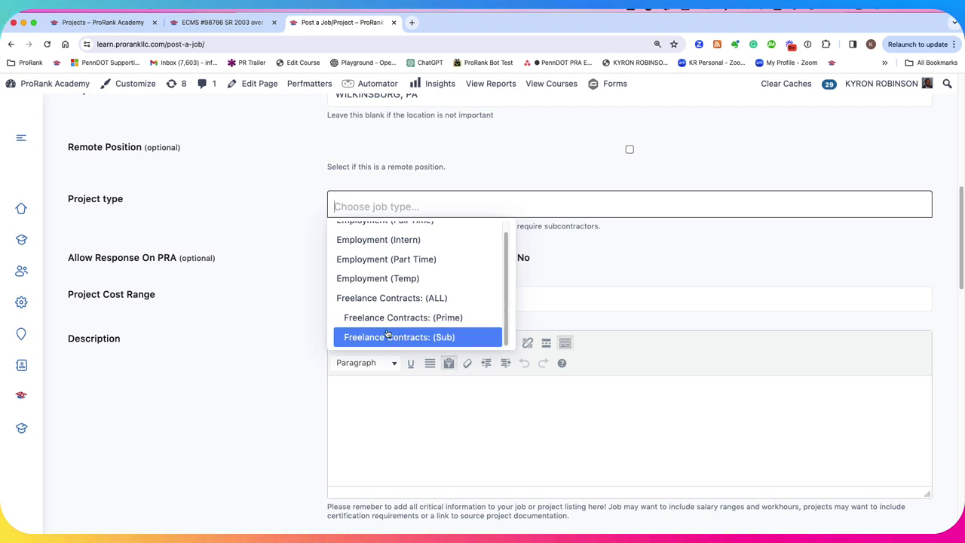
key(Up)
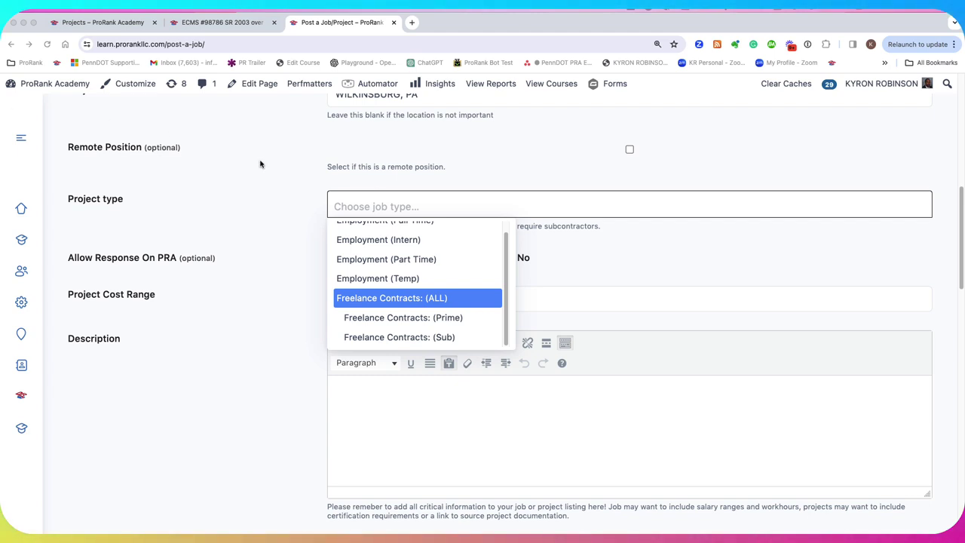
click(433, 317)
click(505, 205)
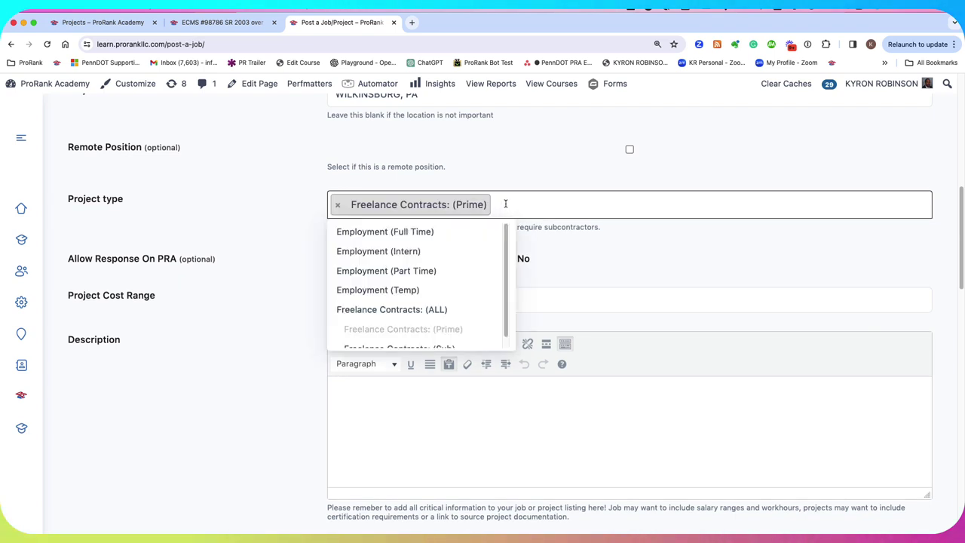
click(453, 338)
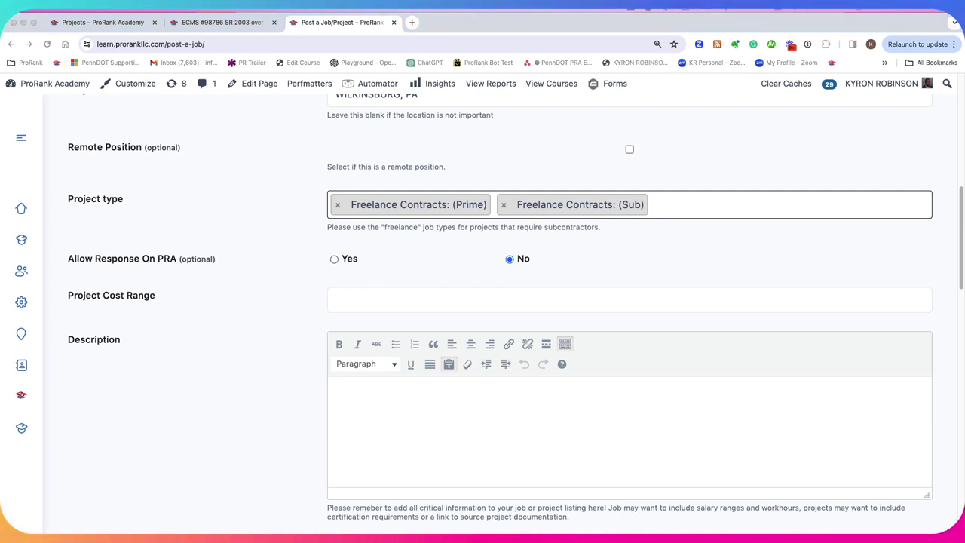
Step: Switch to the invitation-to-bid PDF, enlarge its window, and read the contract document, bid date and bond sections on page 2
key(super+Tab)
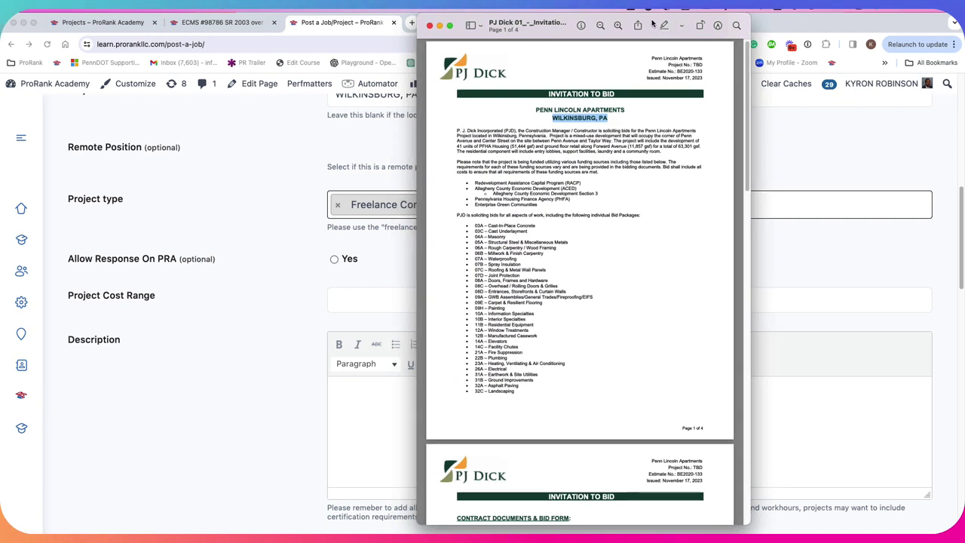
click(617, 25)
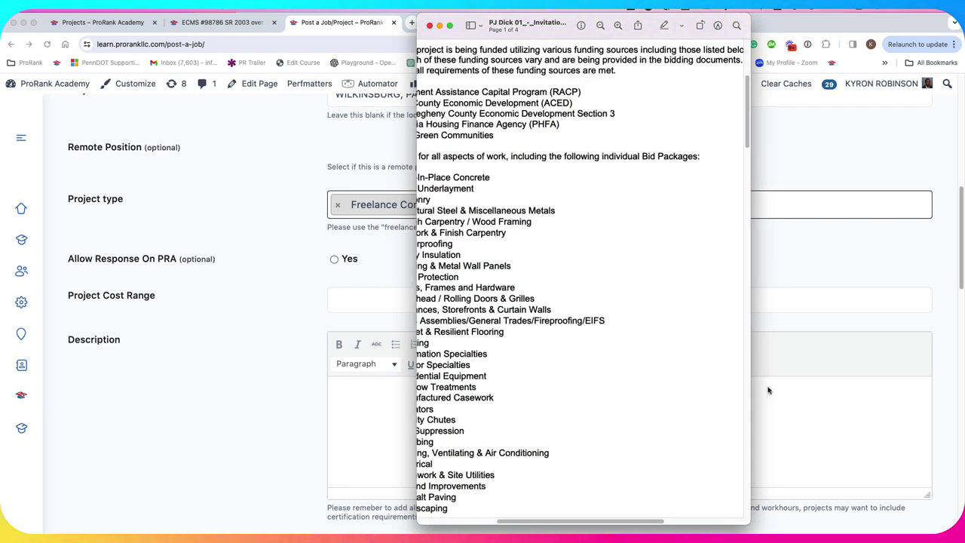
drag(754, 349, 956, 349)
scroll(598, 330, down, 10)
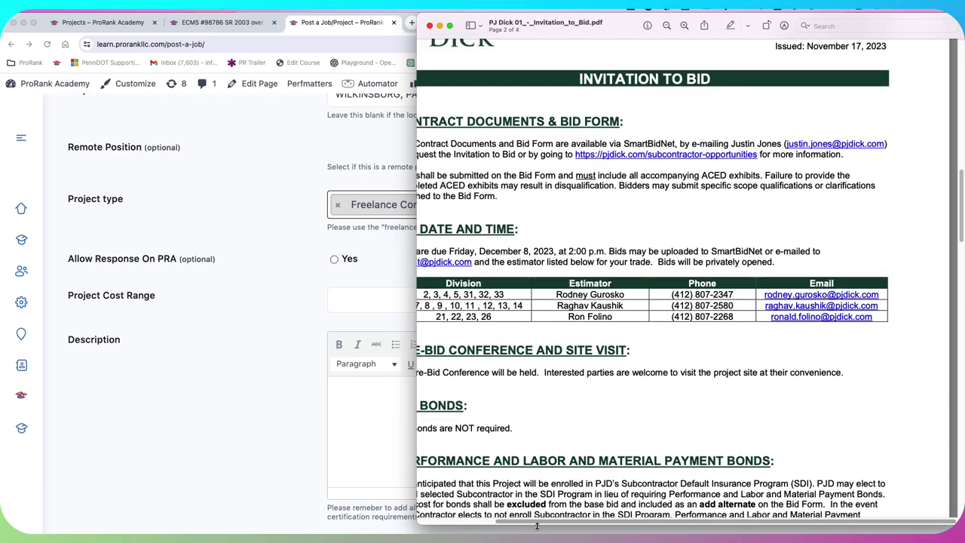
drag(536, 525, 501, 526)
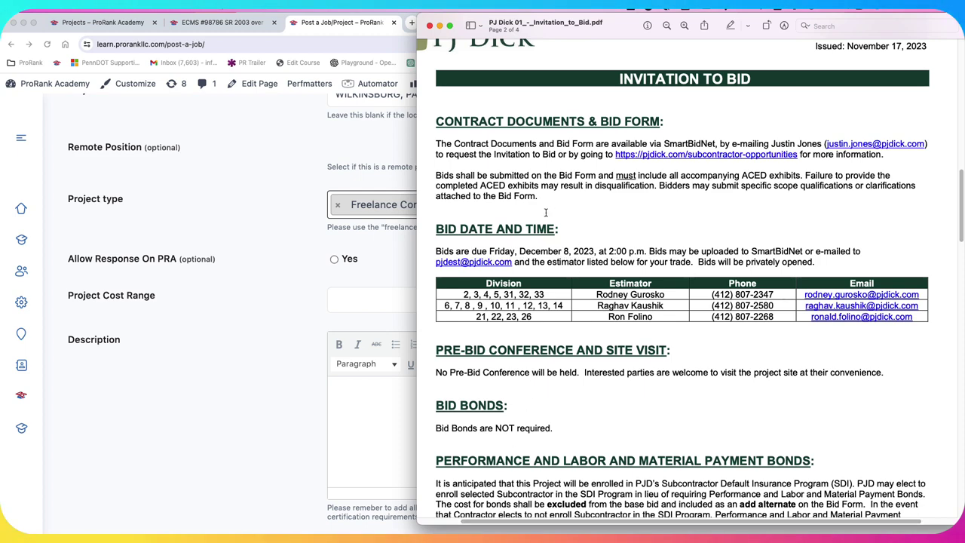
scroll(707, 154, down, 3)
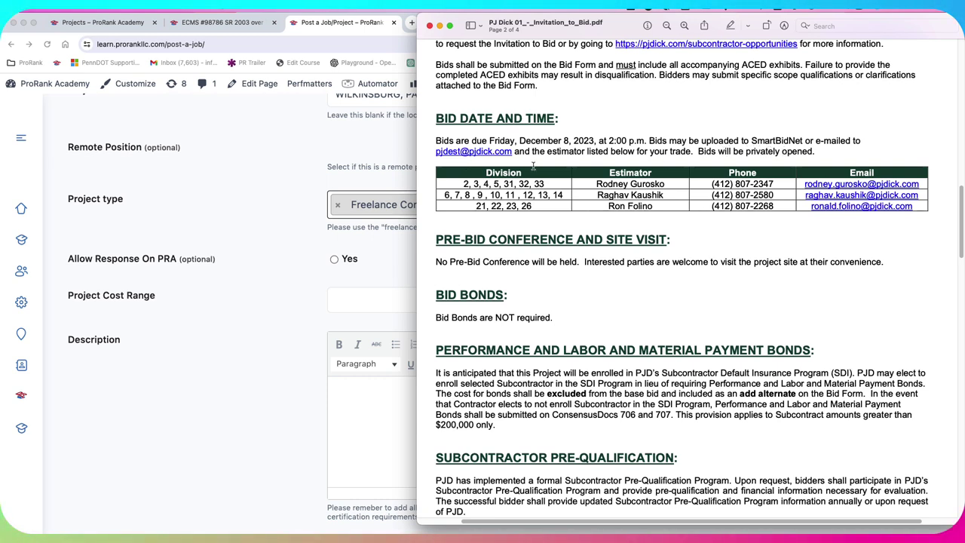
scroll(532, 146, up, 2)
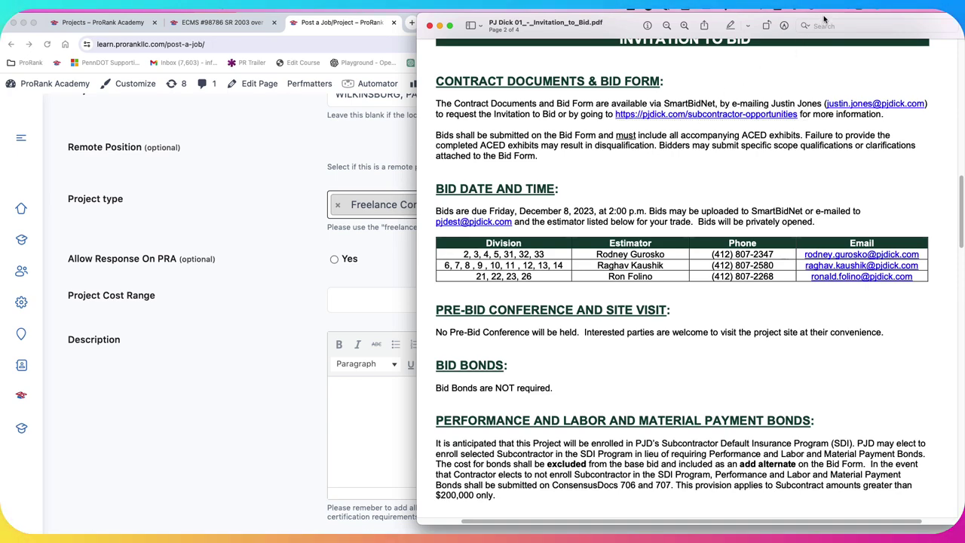
drag(822, 23, 480, 43)
key(super+w)
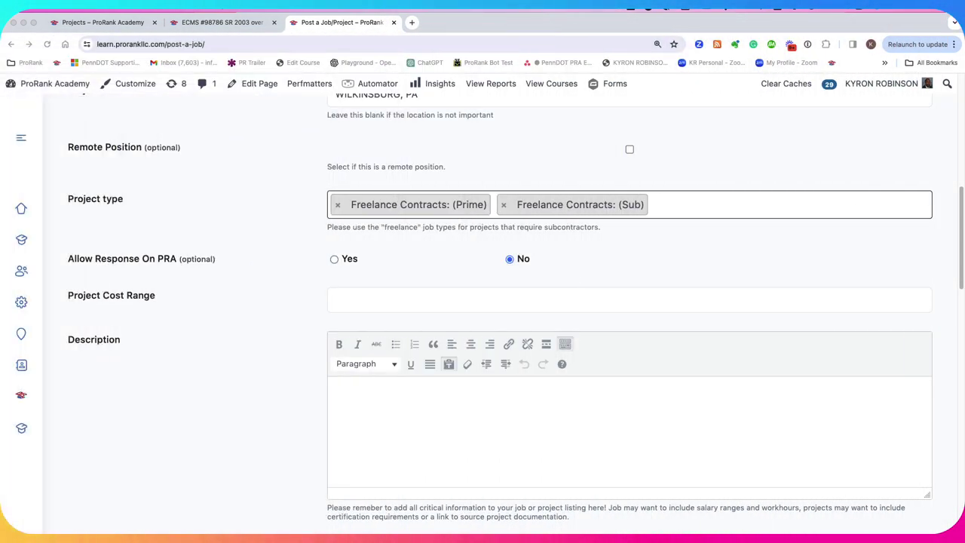
Step: Look over the posting form's entries and place the cursor in the empty Description field
scroll(511, 342, up, 5)
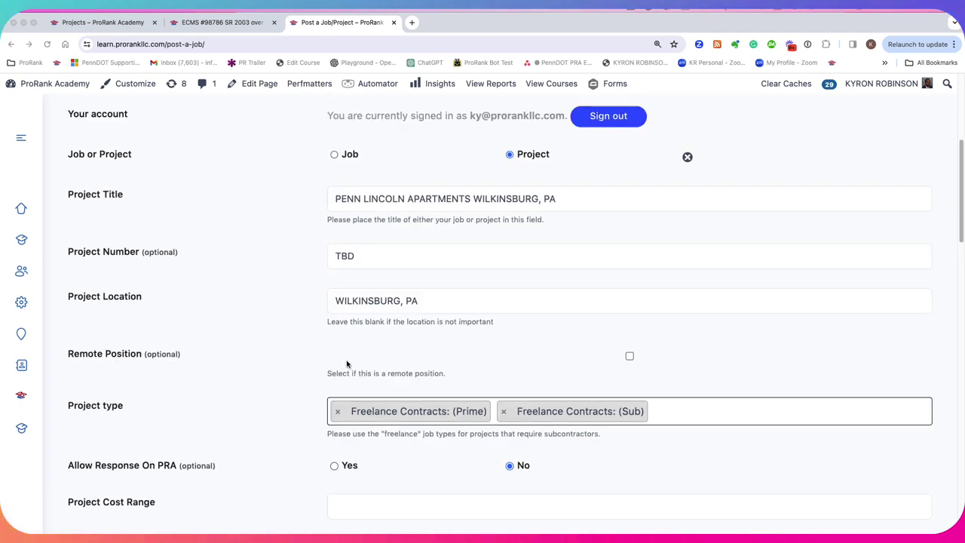
scroll(404, 369, down, 10)
scroll(396, 370, up, 4)
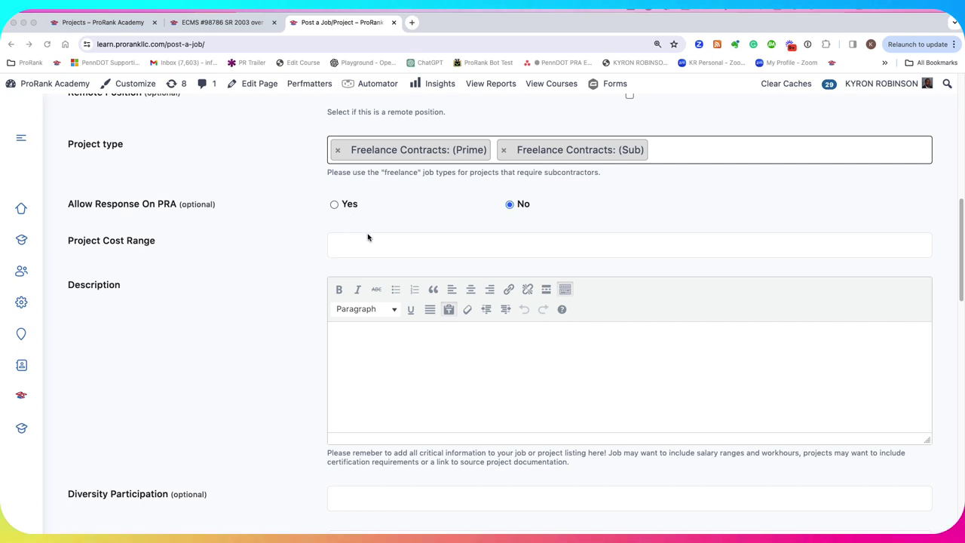
click(372, 355)
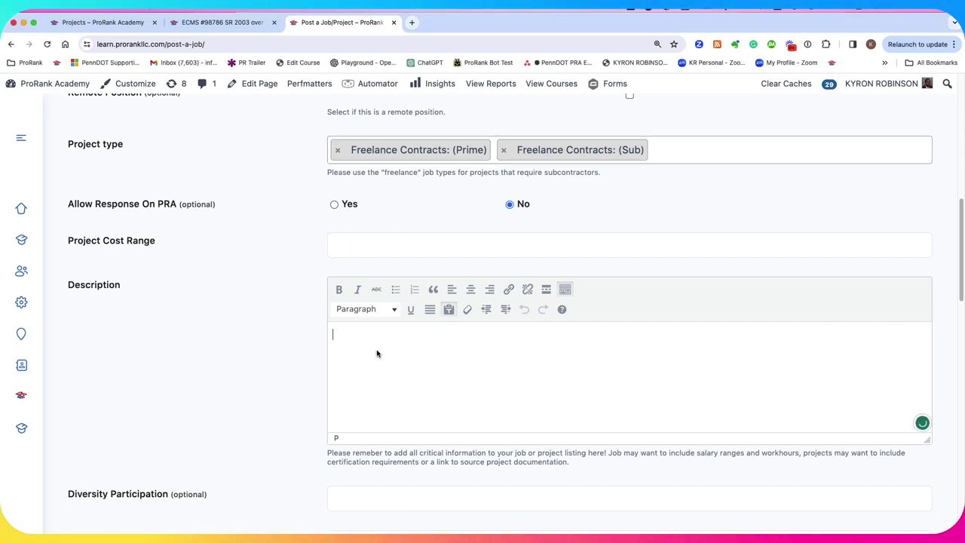
scroll(223, 326, down, 2)
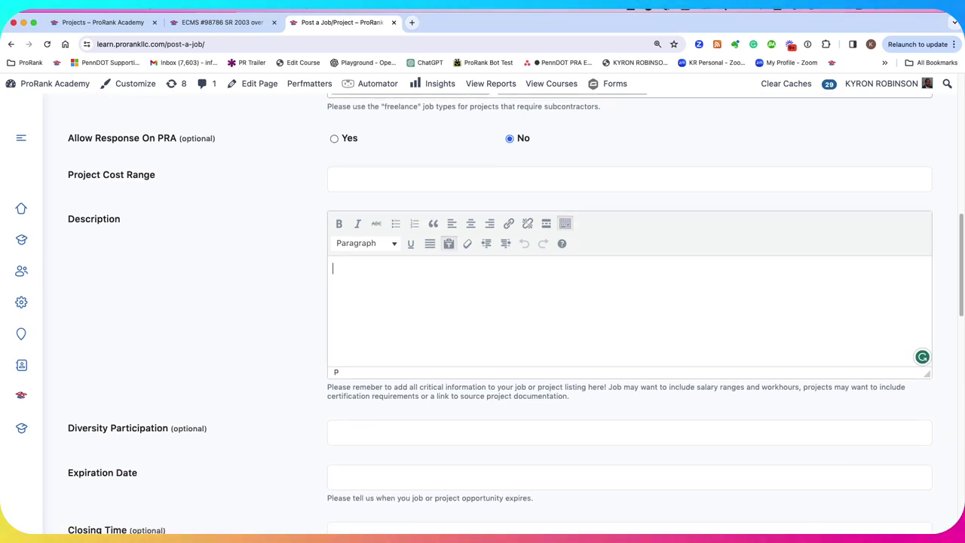
Step: Copy the first page's text from the invitation-to-bid PDF, from the project heading through the Landscaping bid package, and return to the form
key(super+Tab)
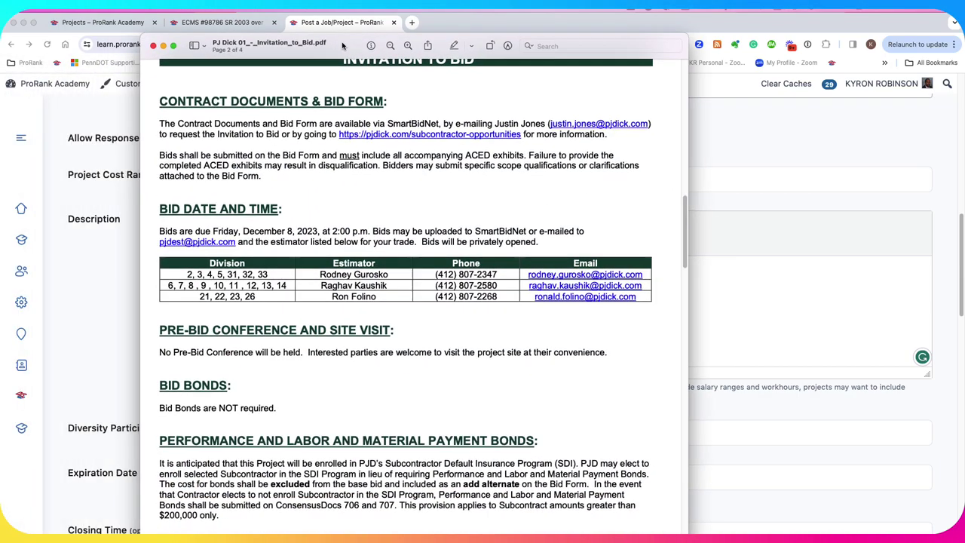
scroll(382, 220, up, 10)
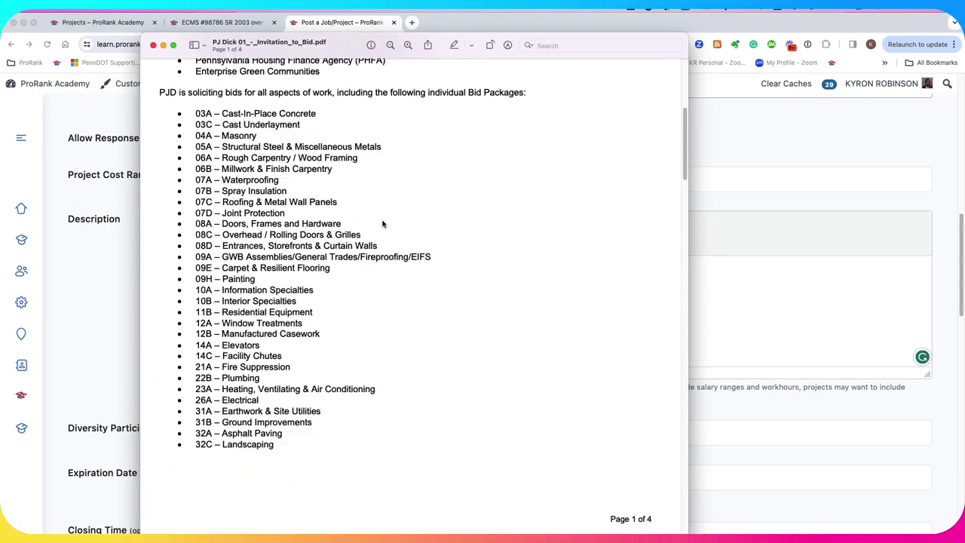
scroll(381, 219, up, 3)
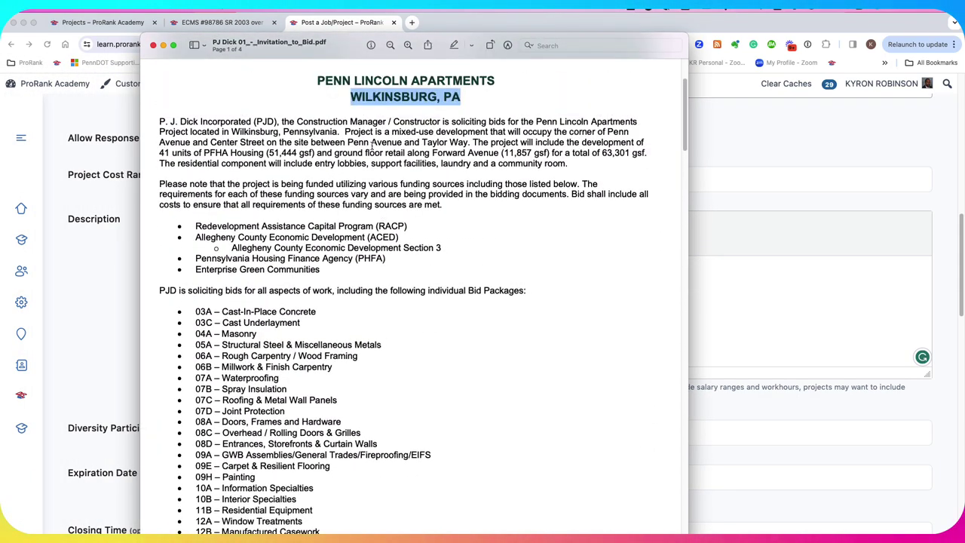
scroll(372, 145, up, 2)
click(372, 146)
scroll(362, 158, up, 3)
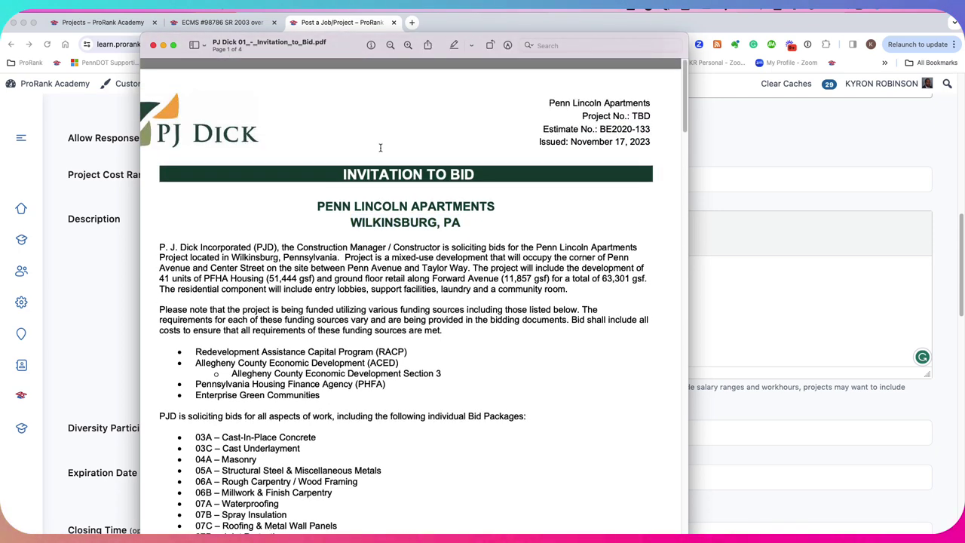
scroll(344, 174, down, 8)
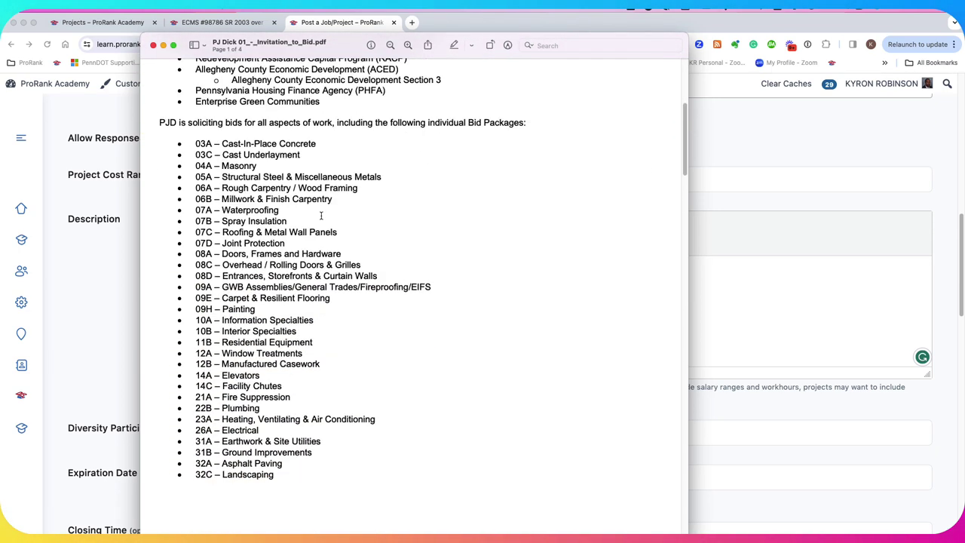
drag(282, 484, 370, 151)
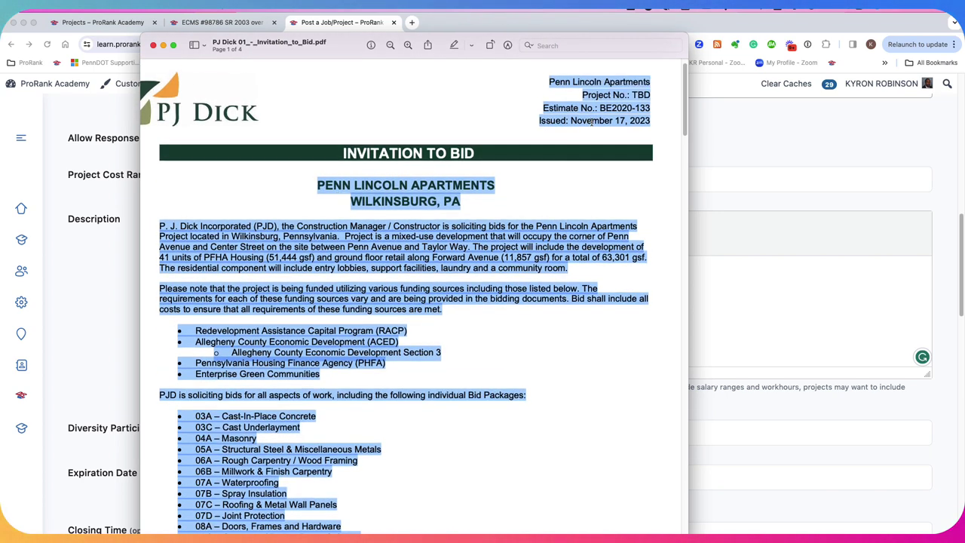
scroll(449, 193, down, 5)
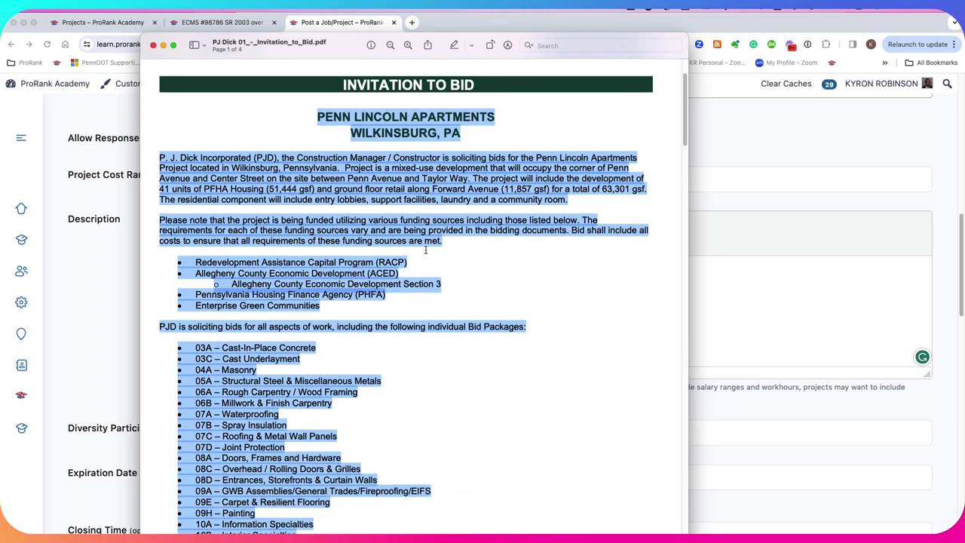
scroll(426, 249, up, 4)
scroll(427, 248, up, 1)
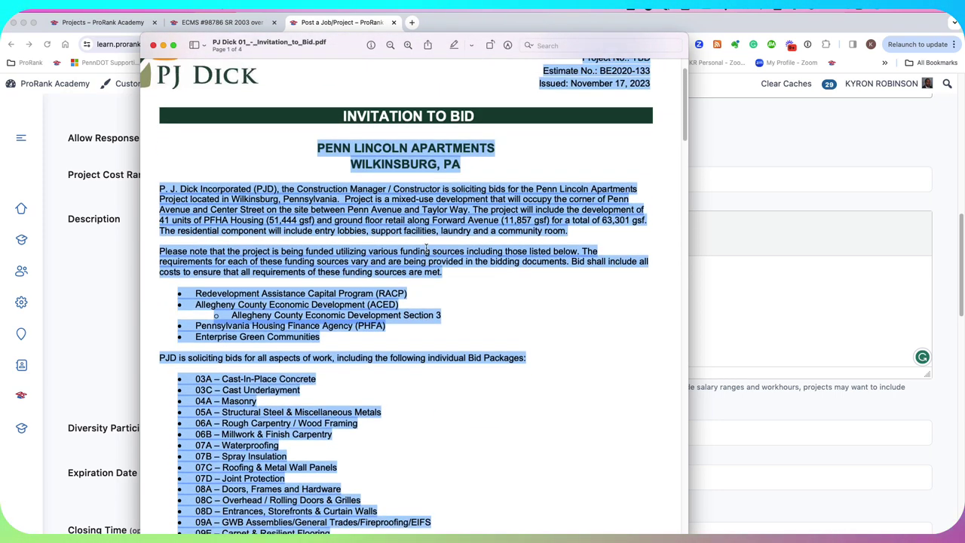
scroll(558, 153, up, 3)
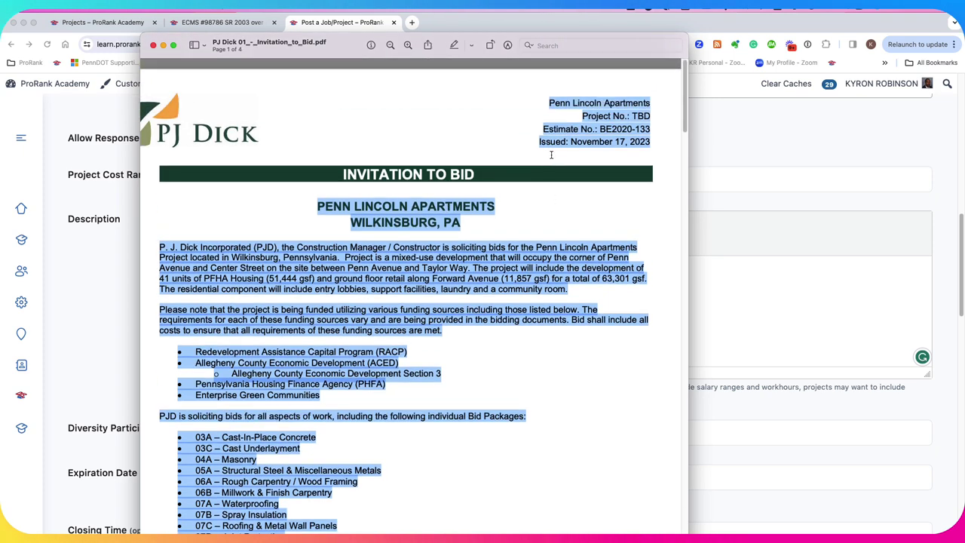
scroll(625, 125, down, 3)
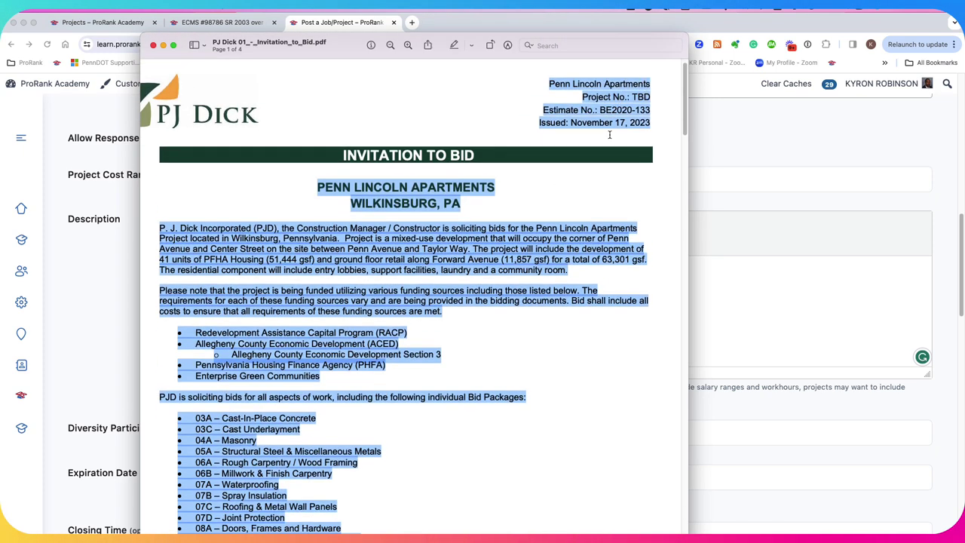
scroll(445, 302, down, 10)
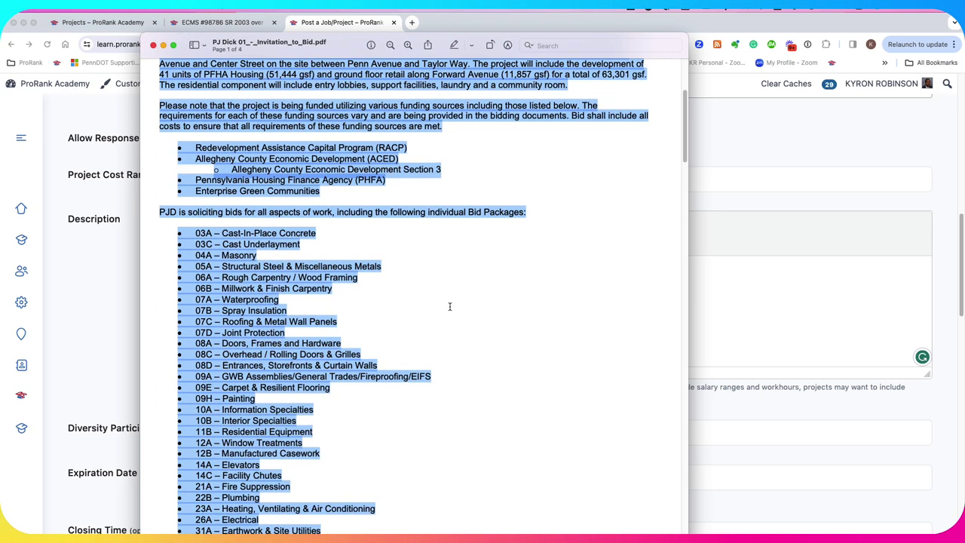
scroll(422, 265, up, 10)
right_click(435, 245)
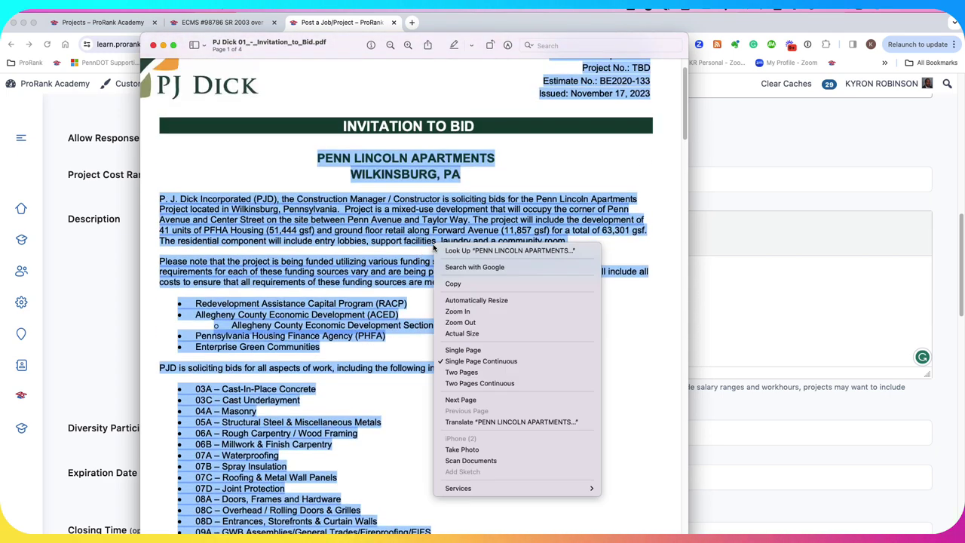
click(457, 284)
key(super+w)
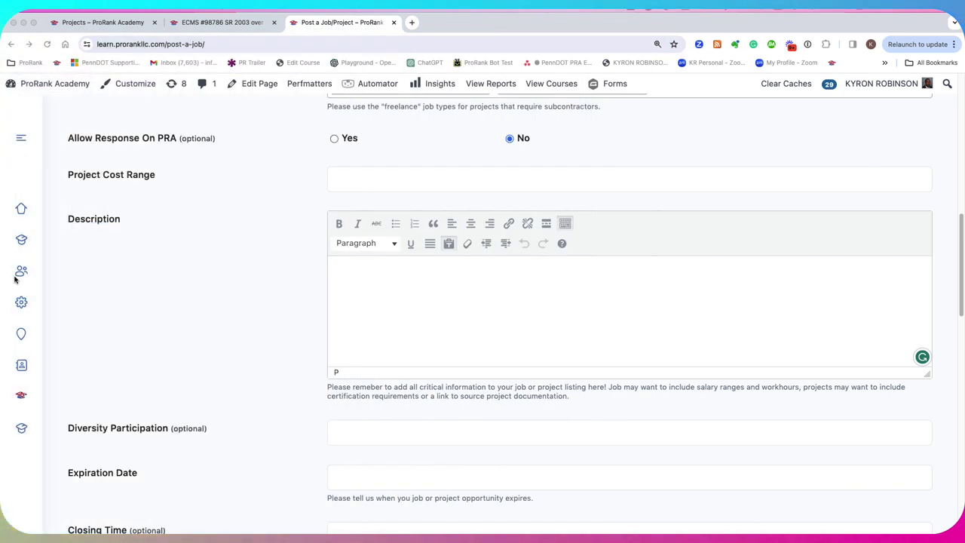
Step: Try inserting the copied invitation text into the Description field as plain text, and clear the field after checking it
scroll(60, 287, down, 5)
scroll(107, 294, up, 5)
click(393, 329)
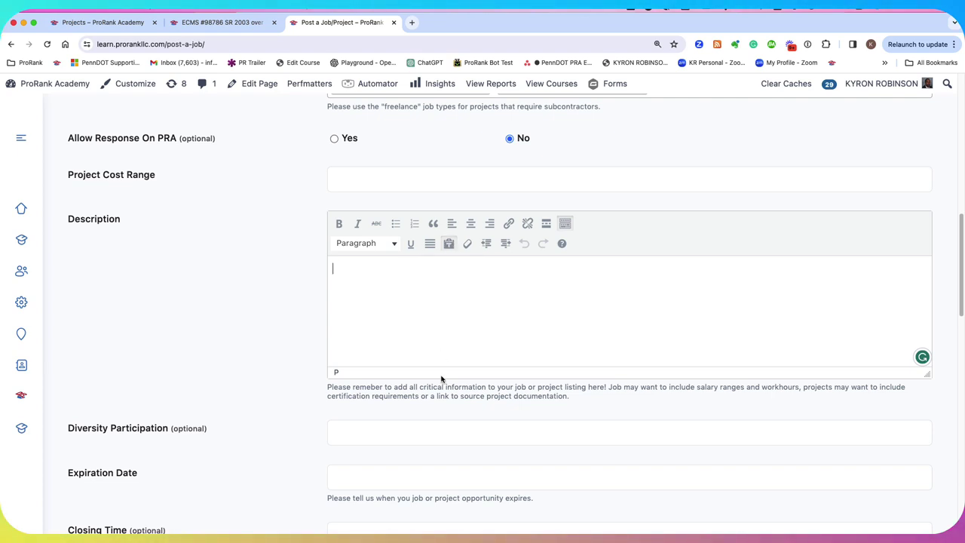
click(461, 293)
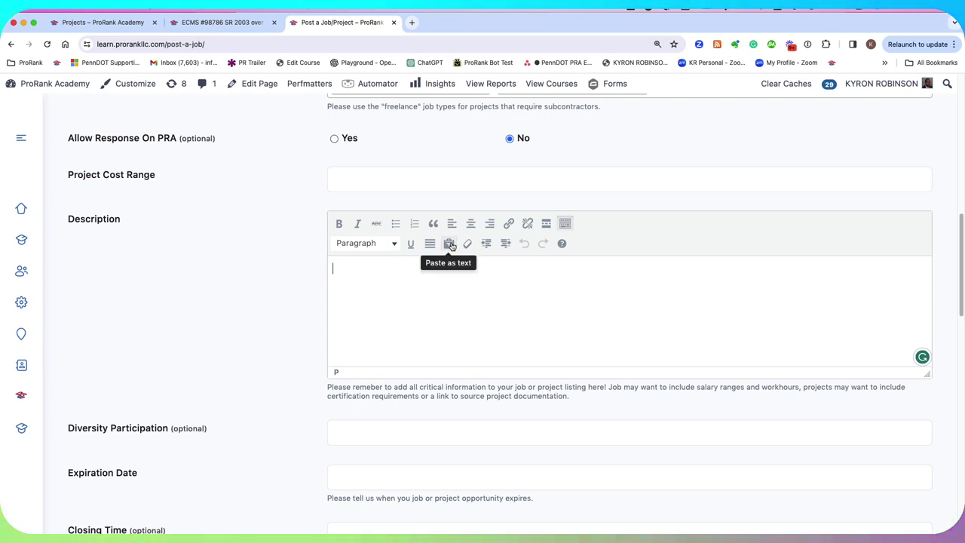
right_click(369, 269)
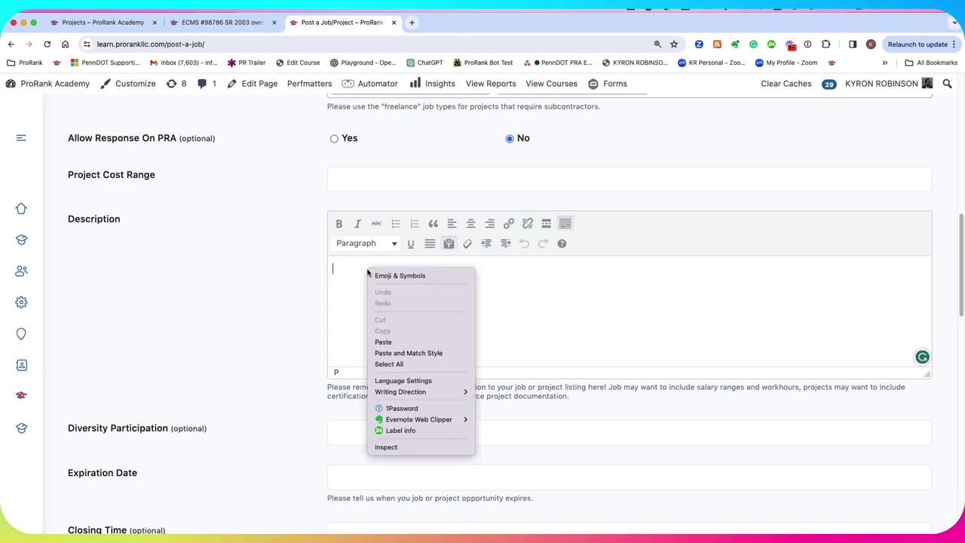
click(392, 344)
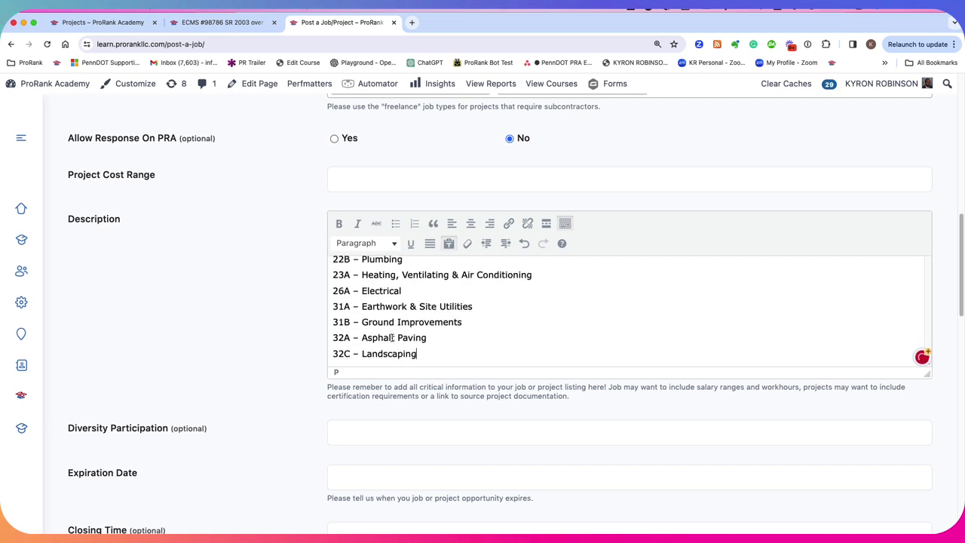
scroll(392, 339, up, 10)
scroll(392, 334, up, 10)
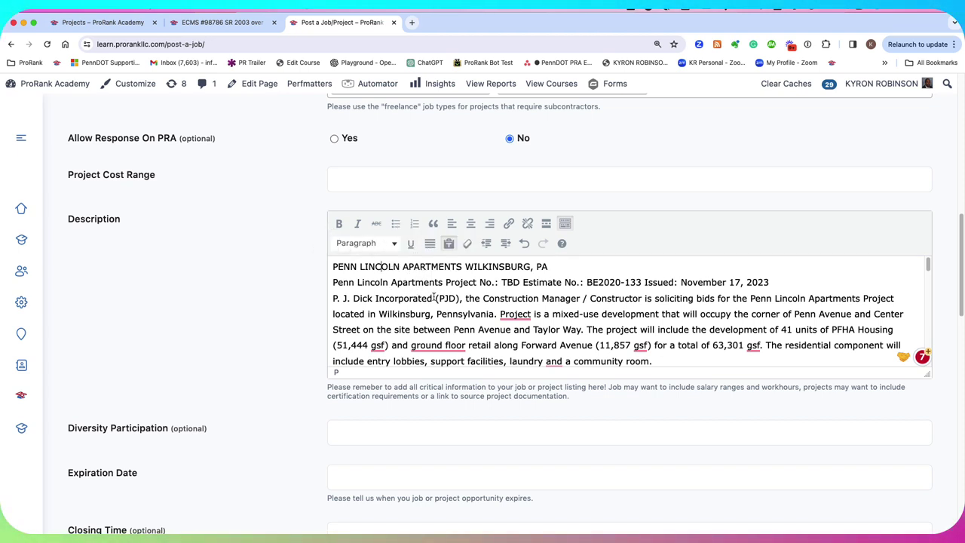
key(super+a)
key(BackSpace)
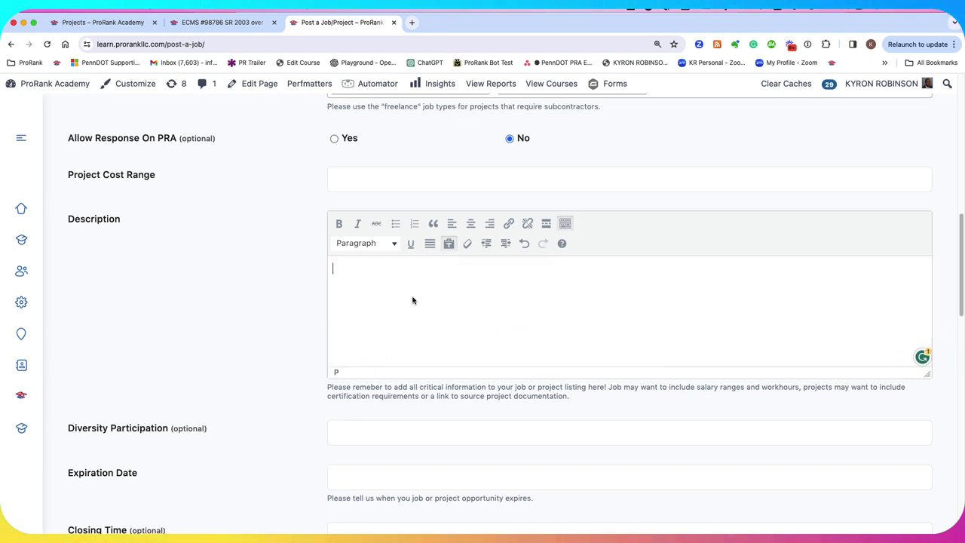
Step: Turn off Paste as text, paste the invitation text into the Description field with its formatting, and review it from beginning to end
click(448, 246)
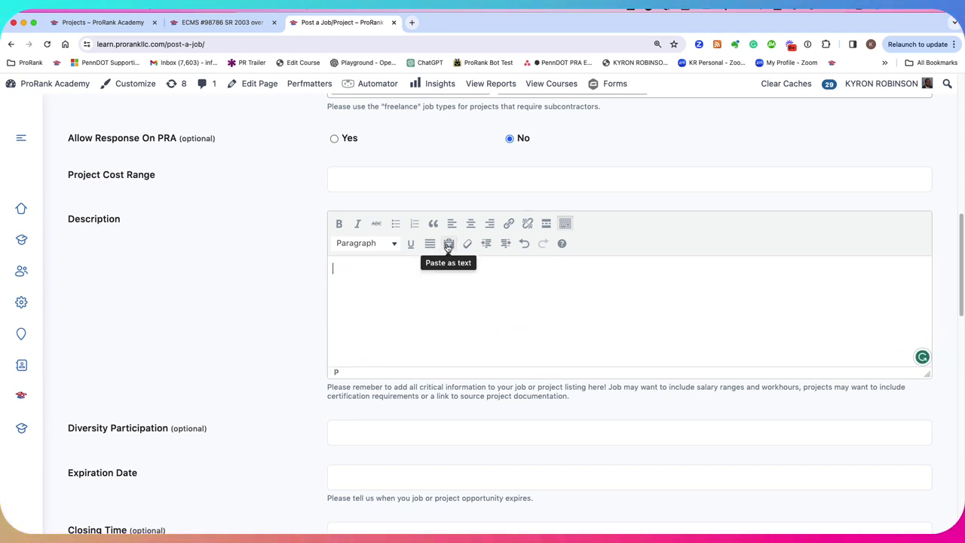
scroll(448, 246, down, 1)
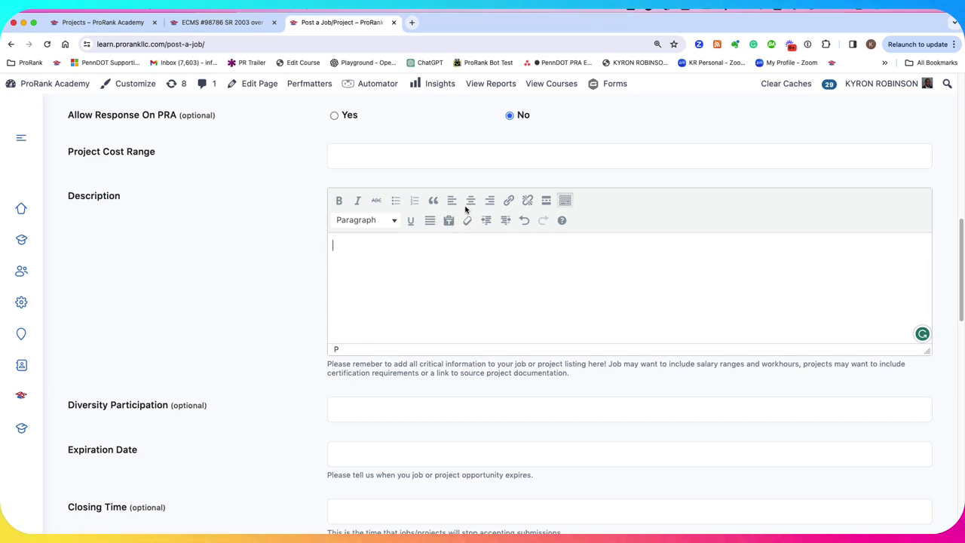
right_click(356, 256)
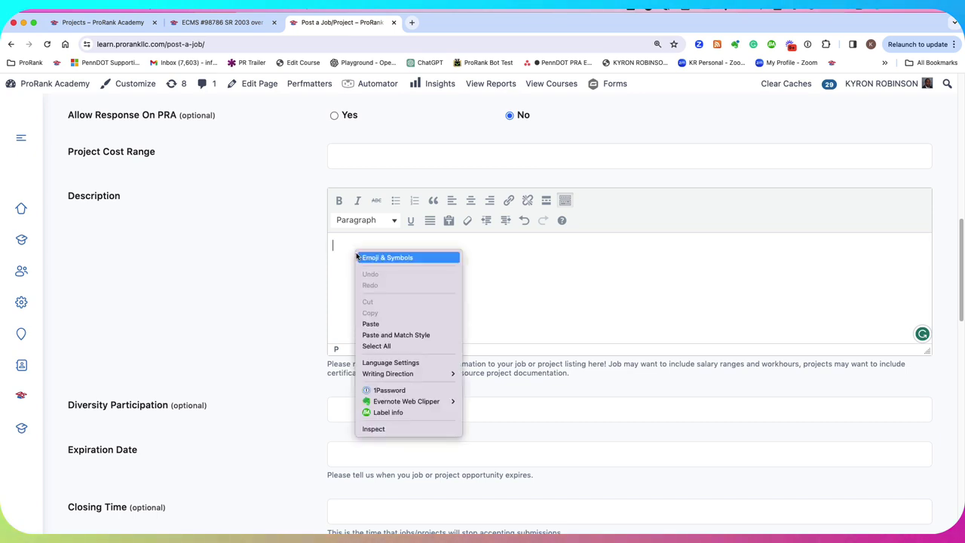
click(372, 324)
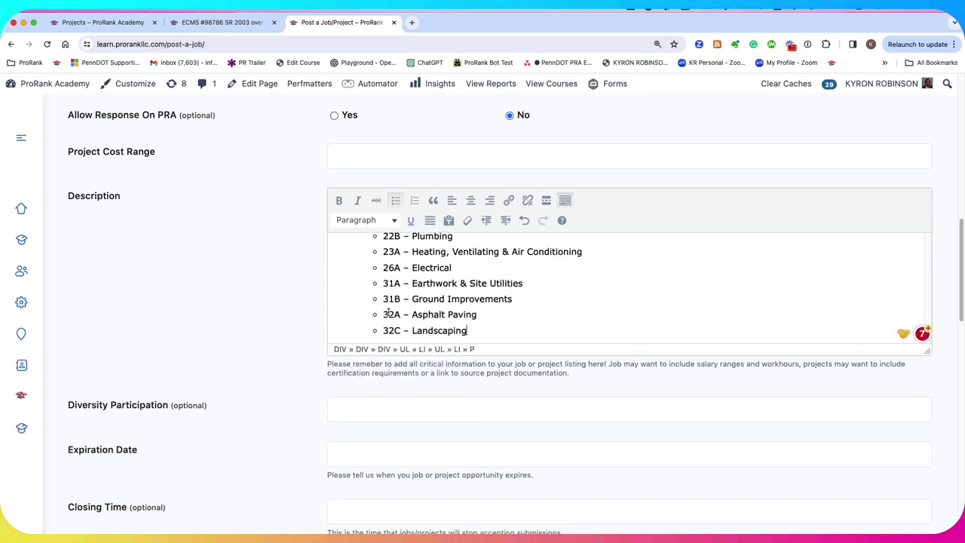
scroll(389, 311, up, 10)
scroll(388, 309, up, 10)
scroll(388, 308, down, 12)
scroll(388, 307, up, 8)
scroll(389, 308, up, 10)
scroll(388, 308, up, 5)
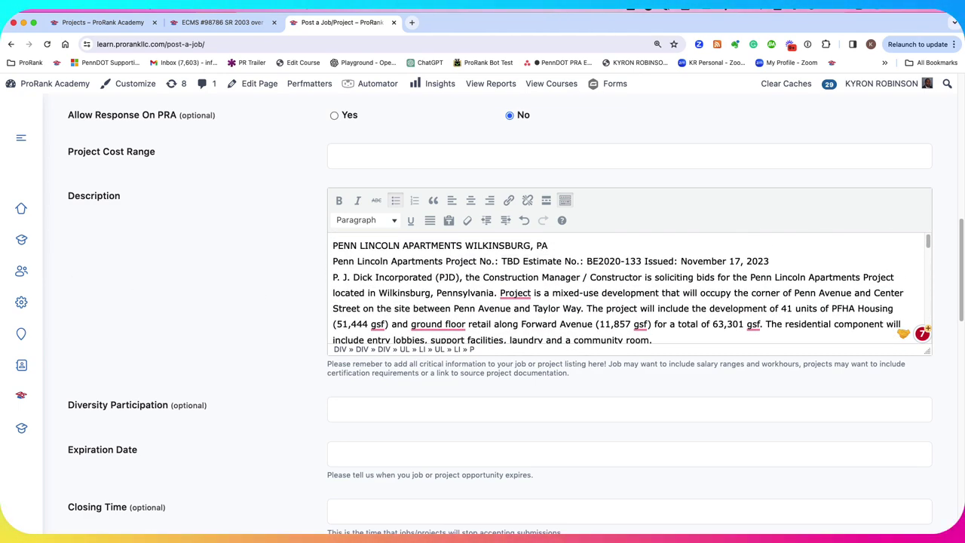
Step: Switch to the invitation-to-bid PDF, review page 1's headings, funding sources and bid packages, and move its window aside
key(super+Tab)
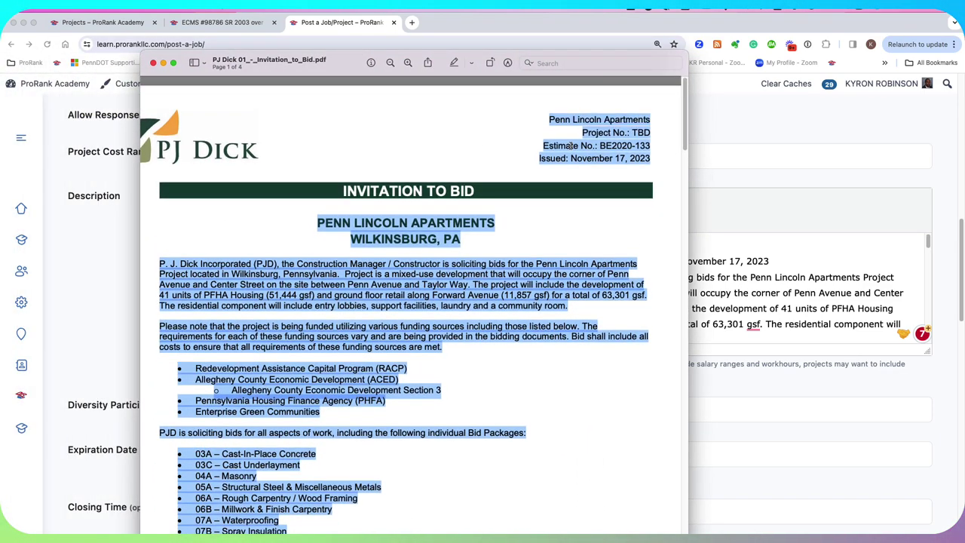
scroll(573, 135, down, 1)
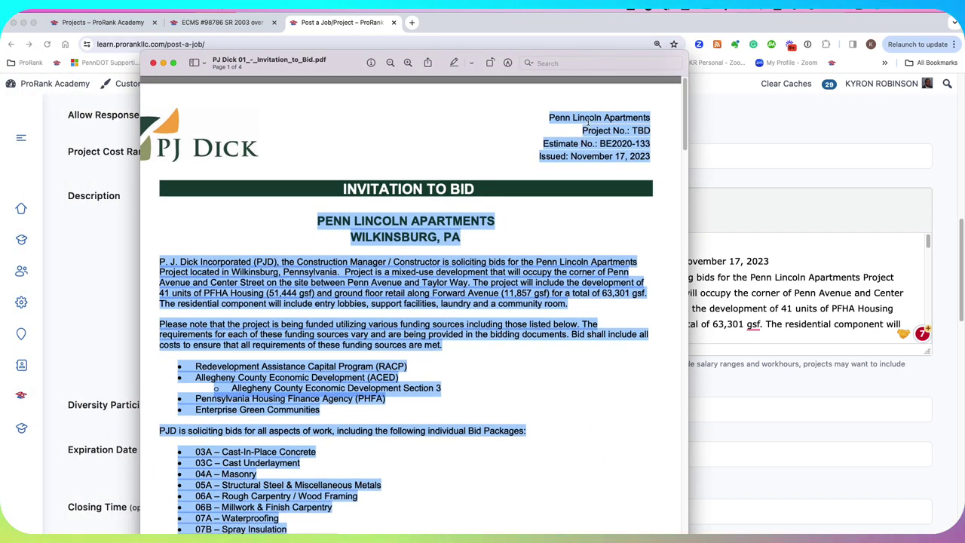
scroll(360, 247, down, 4)
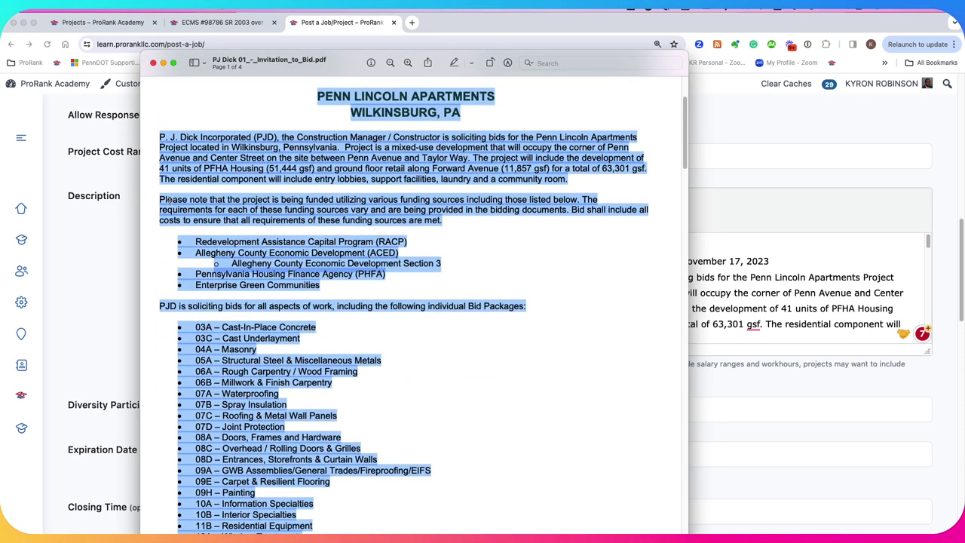
scroll(159, 203, down, 1)
scroll(174, 203, down, 3)
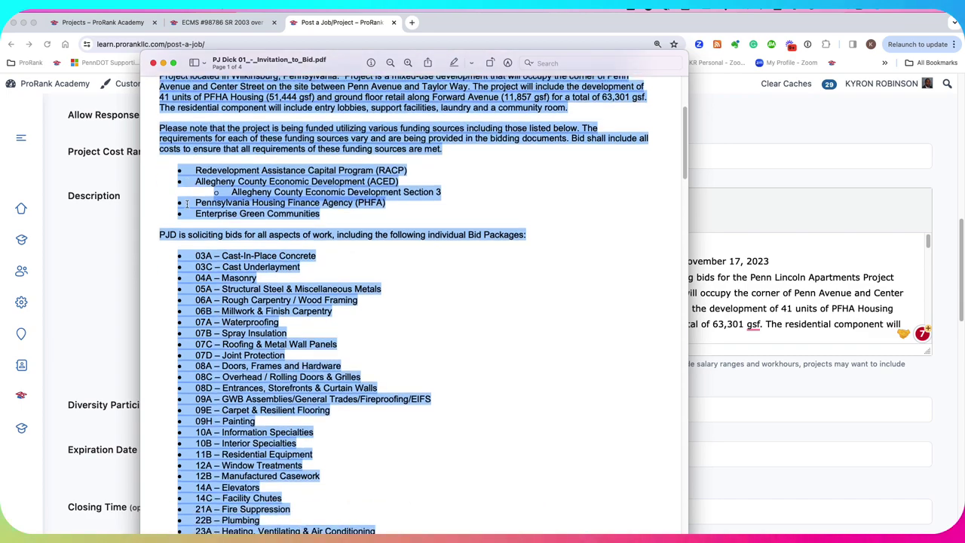
scroll(206, 299, down, 5)
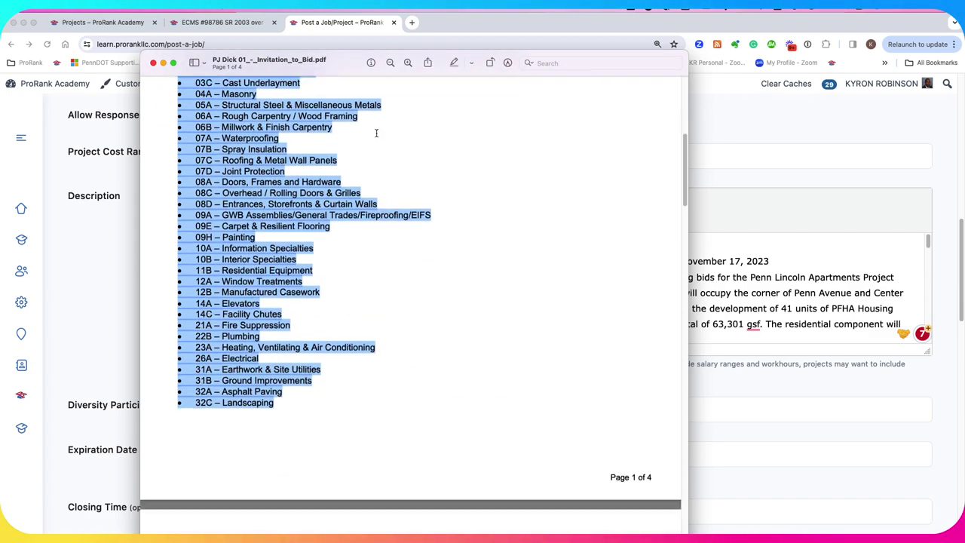
scroll(377, 142, up, 10)
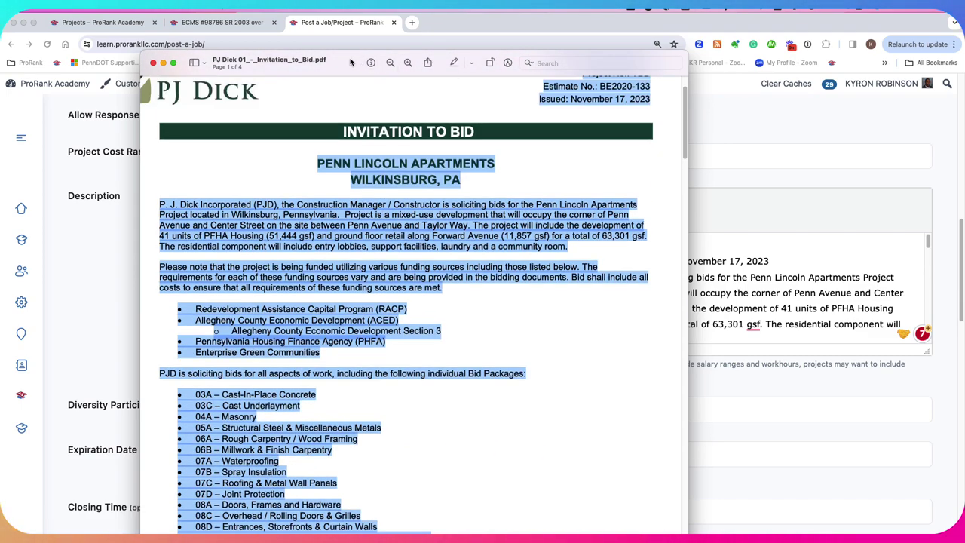
drag(351, 63, 0, 69)
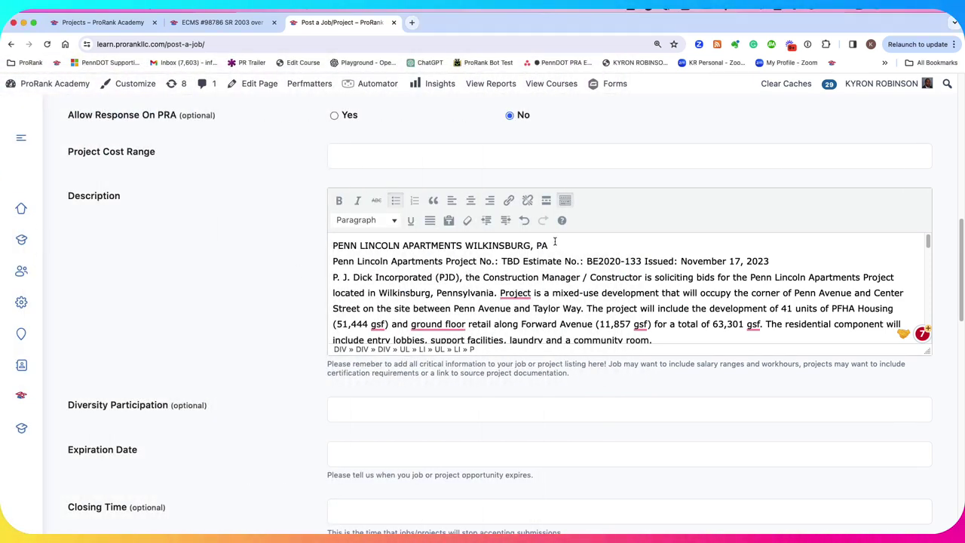
Step: Bold the description's Penn Lincoln Apartments Wilkinsburg, PA heading, and set the project number line in italics between blank lines
drag(554, 244, 387, 246)
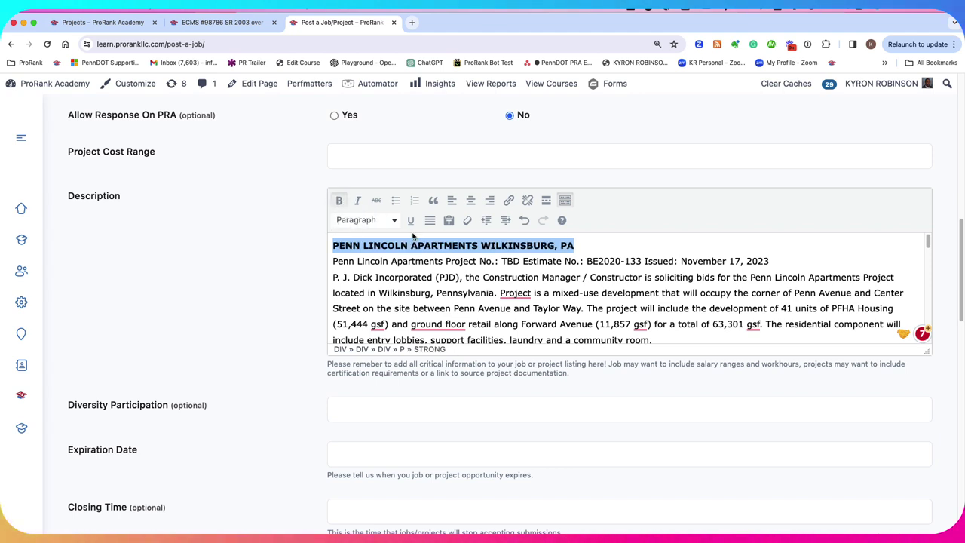
click(789, 257)
key(Return)
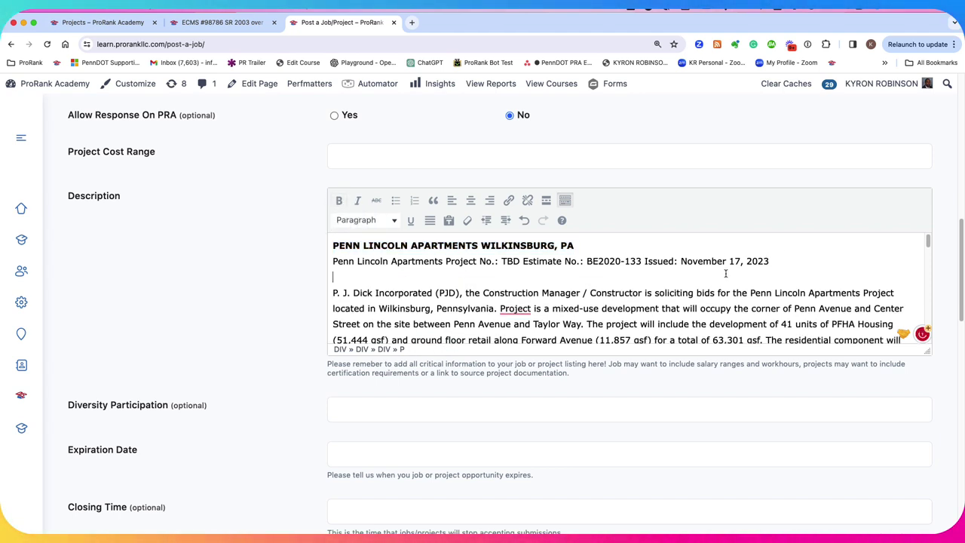
key(Return)
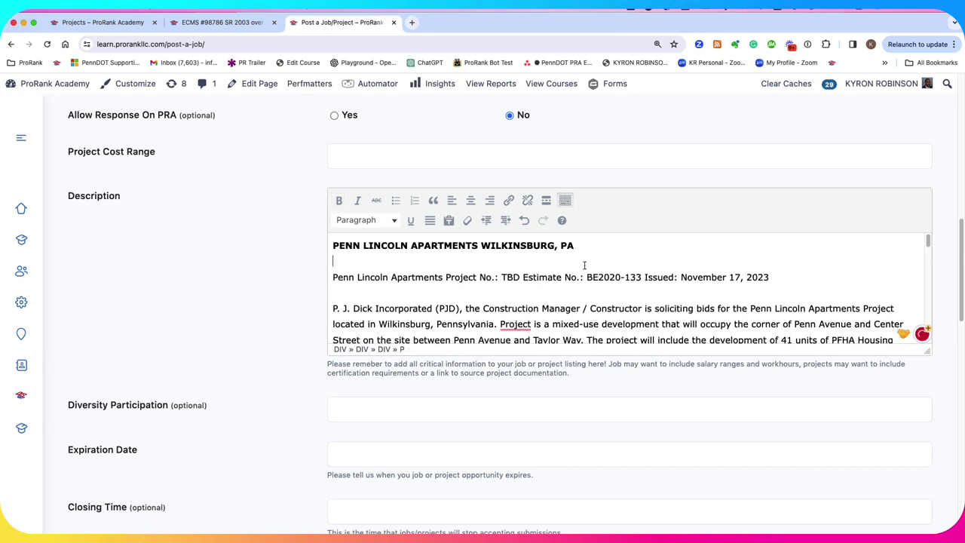
drag(781, 276, 333, 277)
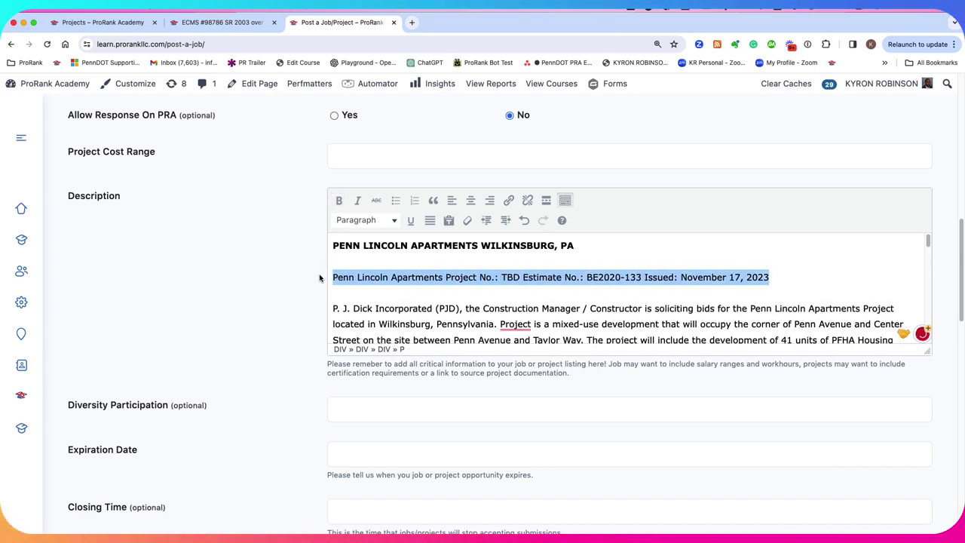
click(358, 200)
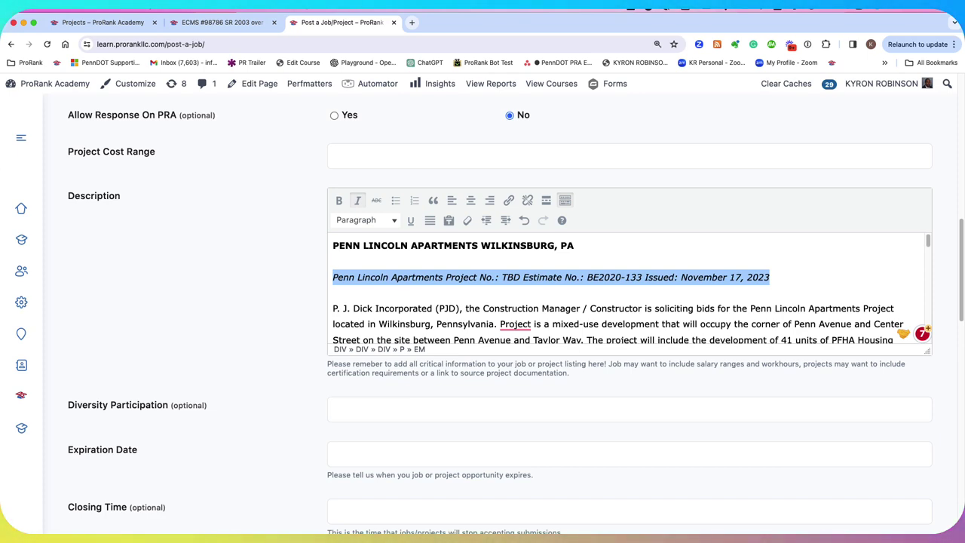
Step: Compare the description with the layout of the overview, funding sources and bid packages in the invitation-to-bid PDF, and return to the form
key(super+Tab)
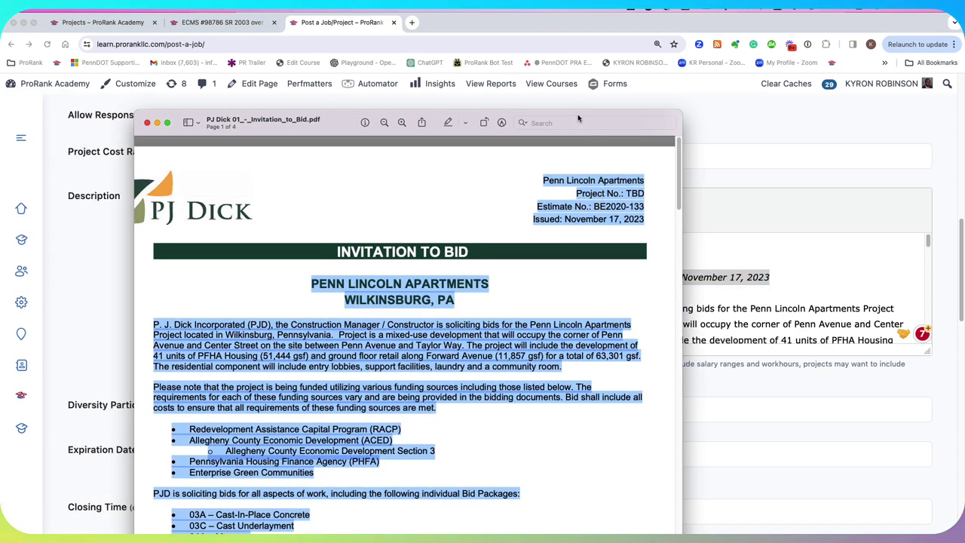
drag(578, 117, 447, 112)
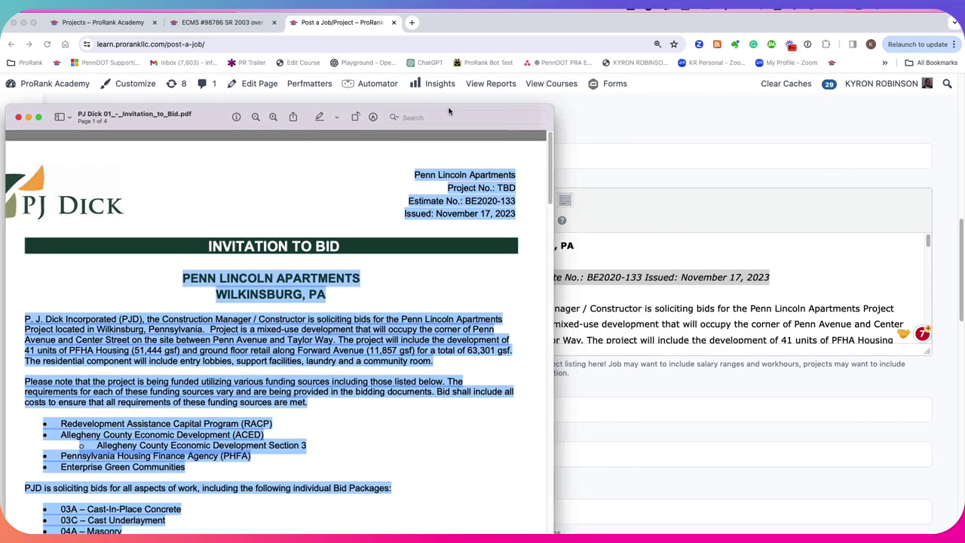
key(super+Tab)
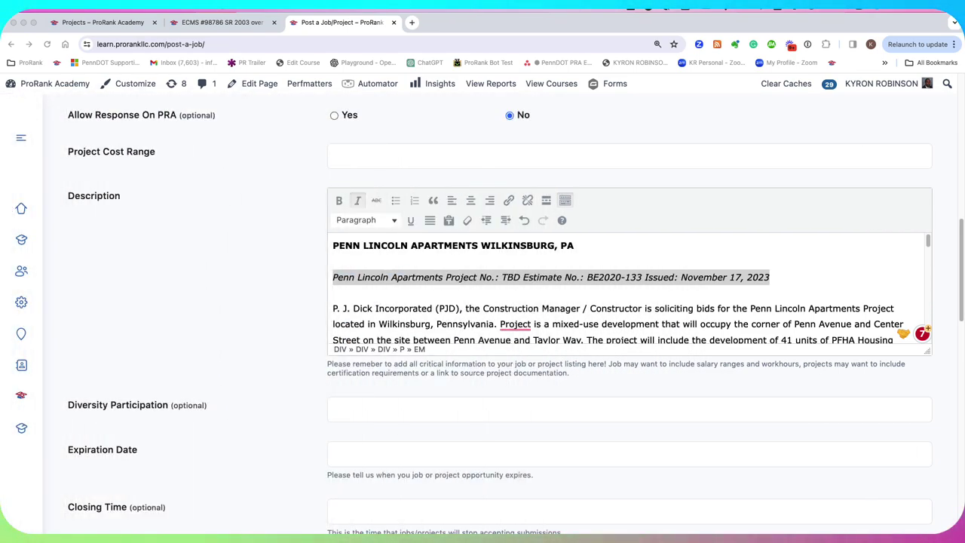
key(super+Tab)
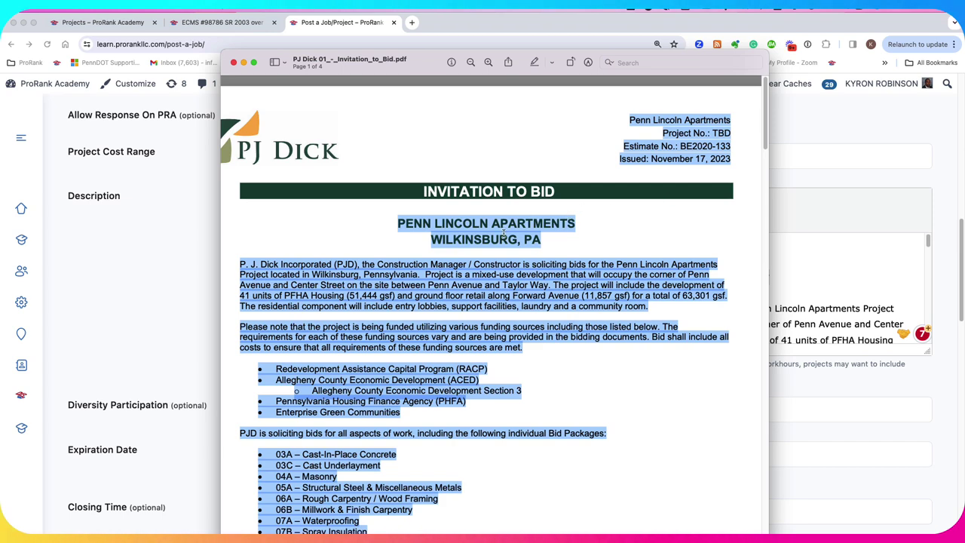
scroll(484, 238, down, 4)
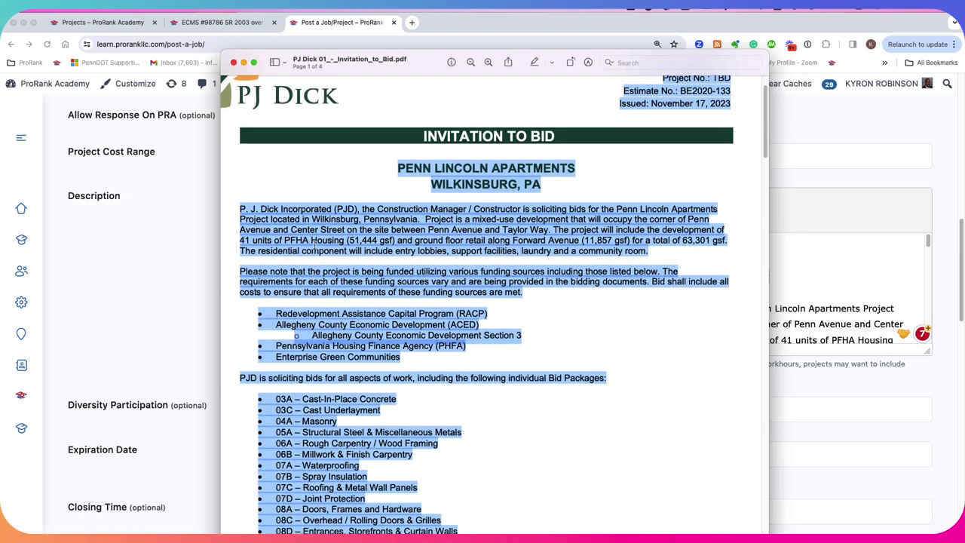
scroll(310, 246, down, 5)
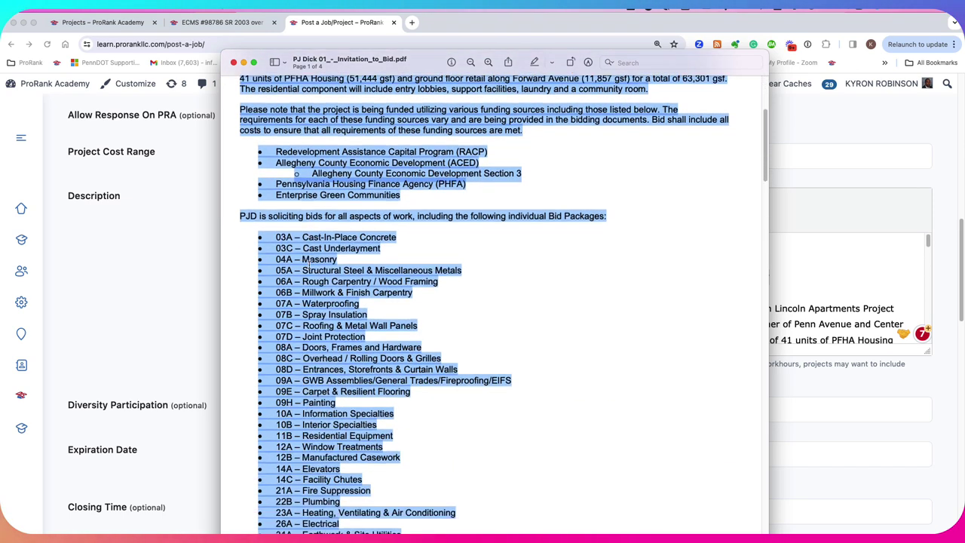
key(super+Tab)
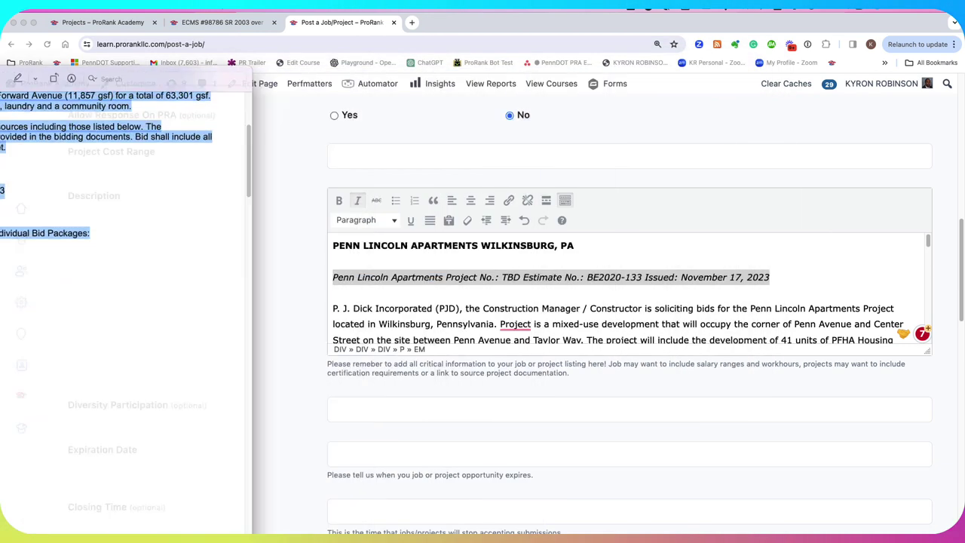
Step: Insert a blank line in the description after the project overview paragraph and another after the funding requirements paragraph
scroll(423, 286, down, 5)
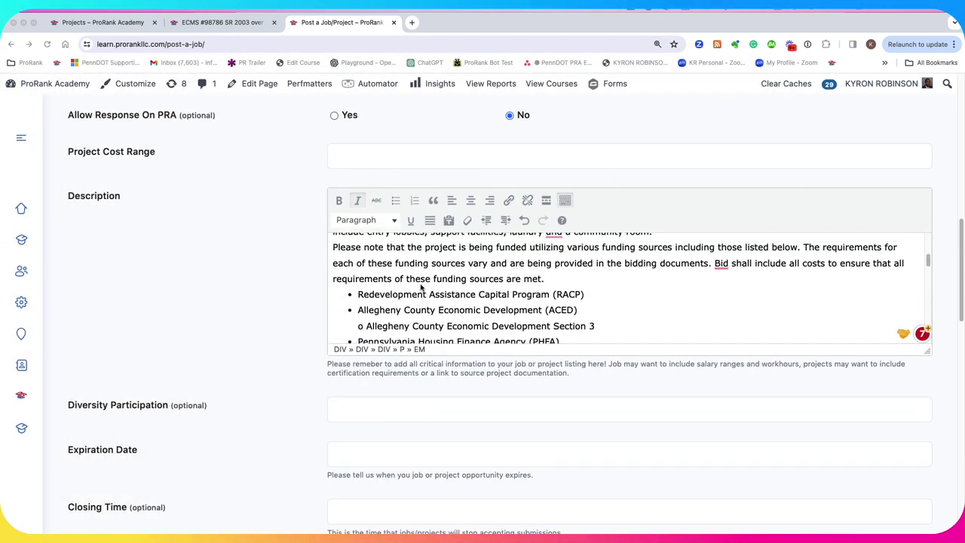
scroll(423, 287, up, 2)
scroll(854, 293, up, 2)
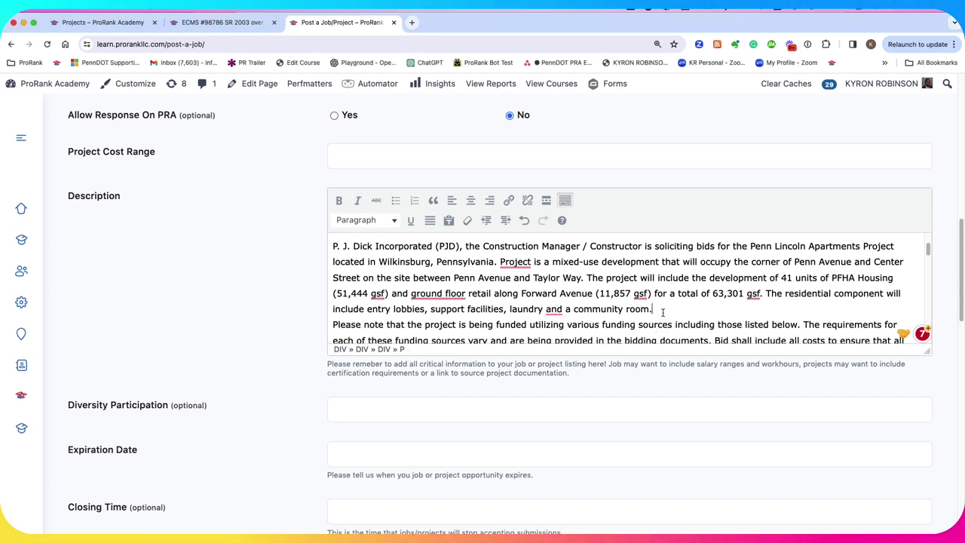
key(Return)
scroll(656, 309, down, 3)
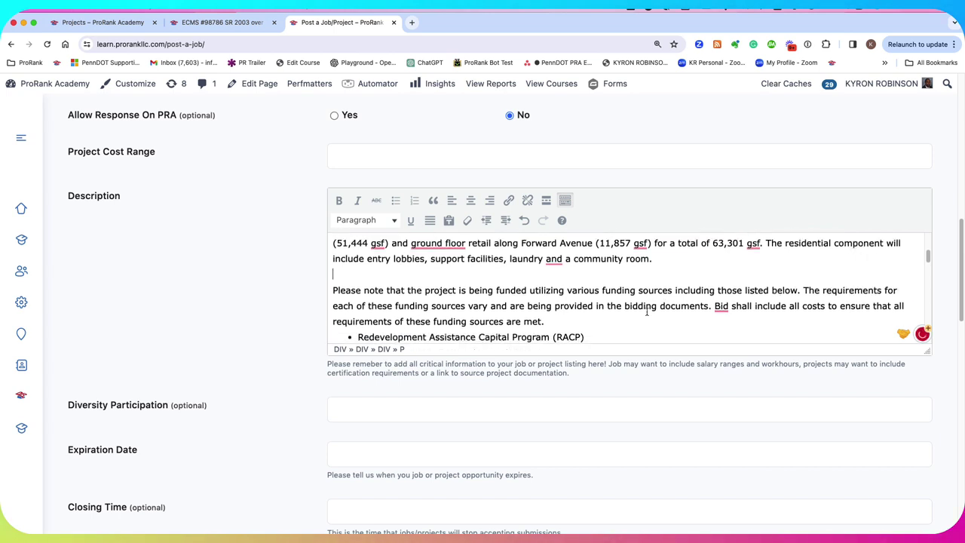
scroll(646, 312, down, 1)
click(570, 294)
key(Return)
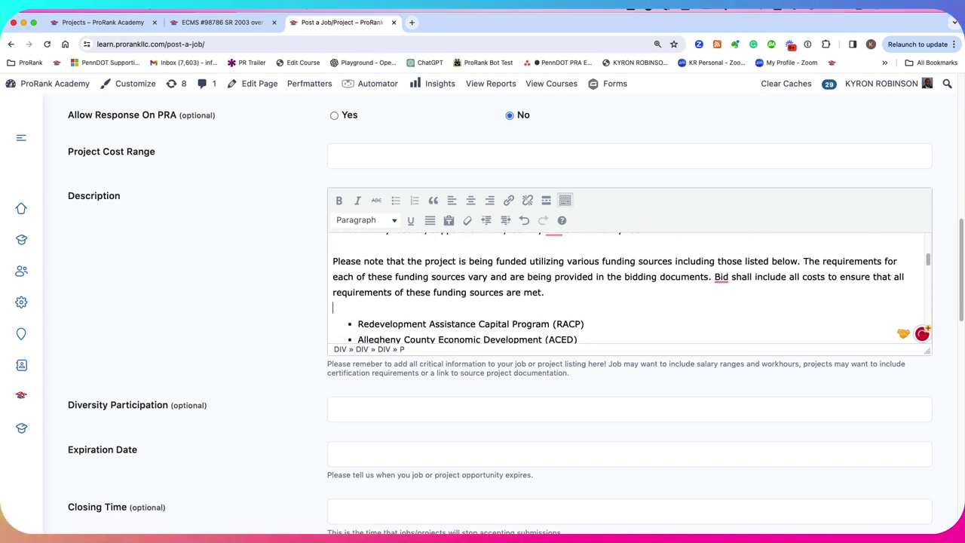
scroll(629, 290, down, 5)
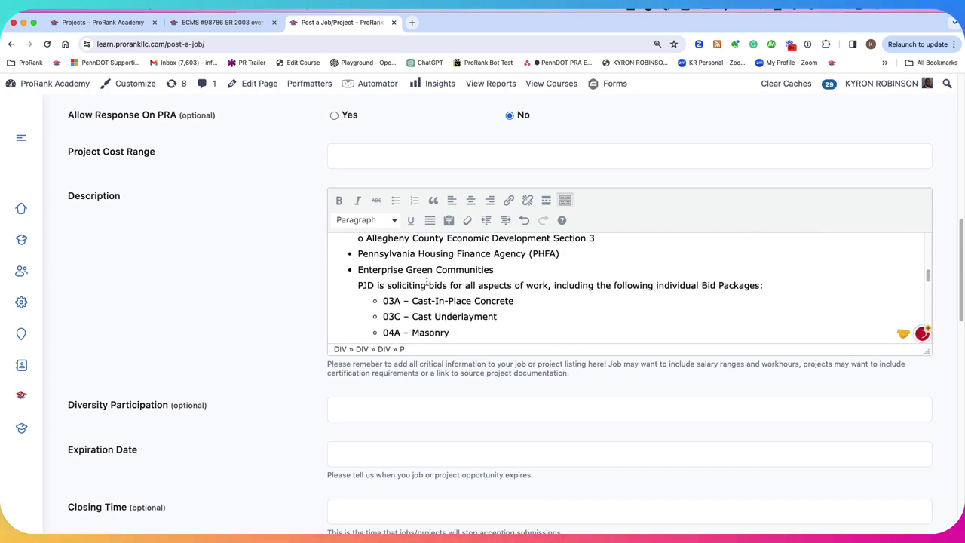
Step: Take the description's "PJD is soliciting bids" sentence out of the bulleted list and put a blank line before and after it
scroll(425, 281, up, 1)
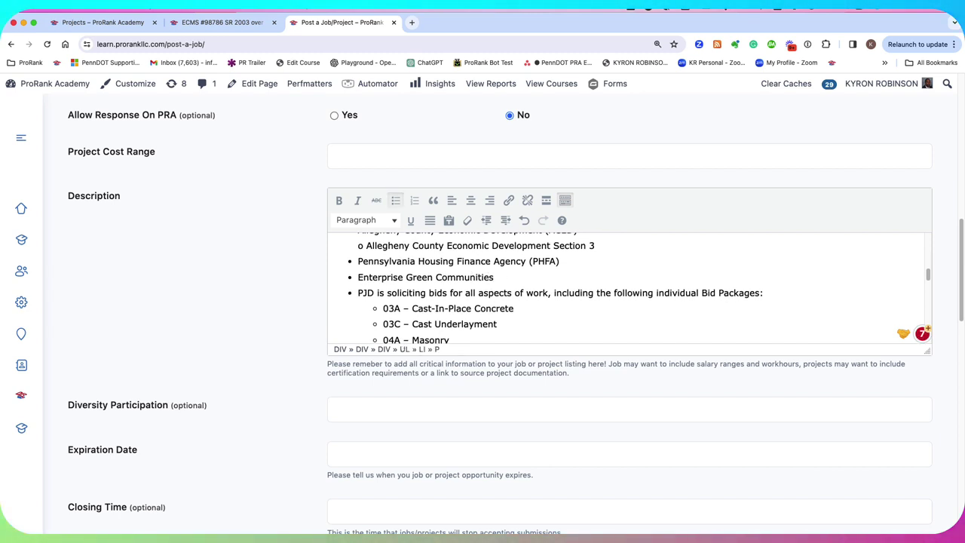
key(Return)
key(BackSpace)
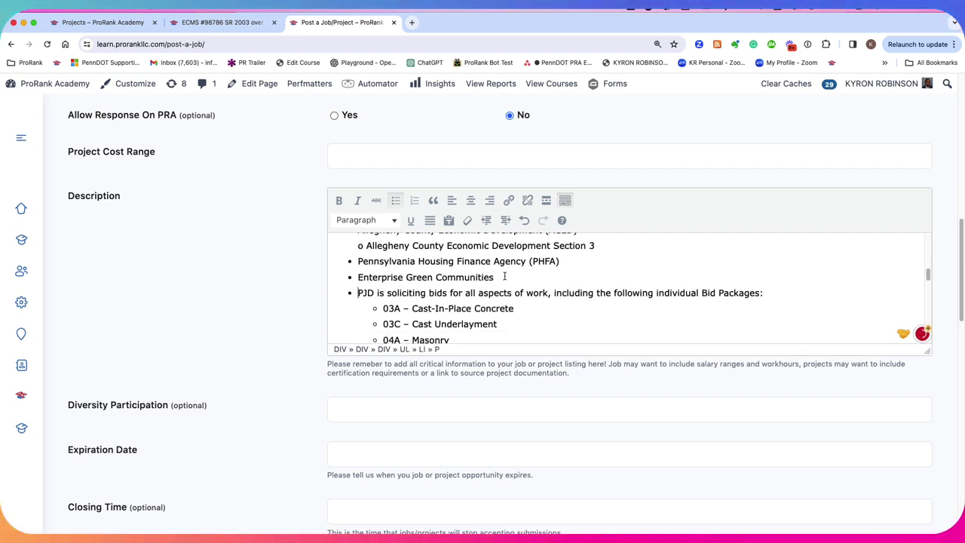
click(397, 201)
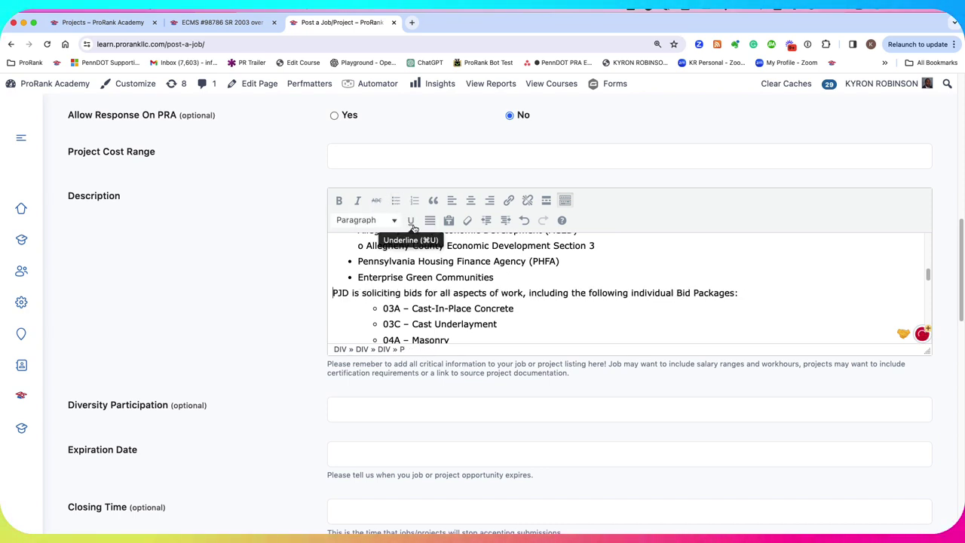
key(Return)
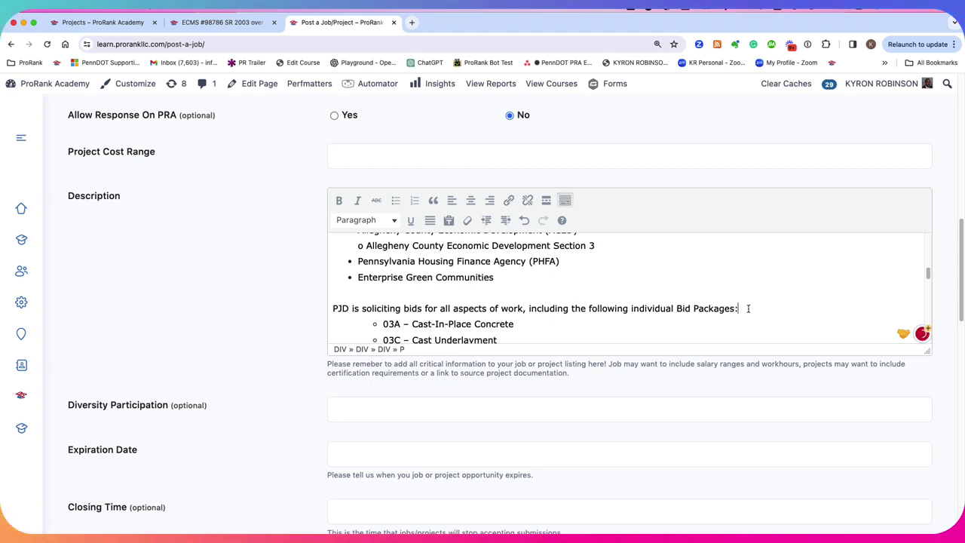
key(Return)
Step: Outdent the description's bid package list, starting at 03A – Cast-In-Place Concrete, by one level and review the formatted text
scroll(735, 310, down, 10)
scroll(735, 312, down, 10)
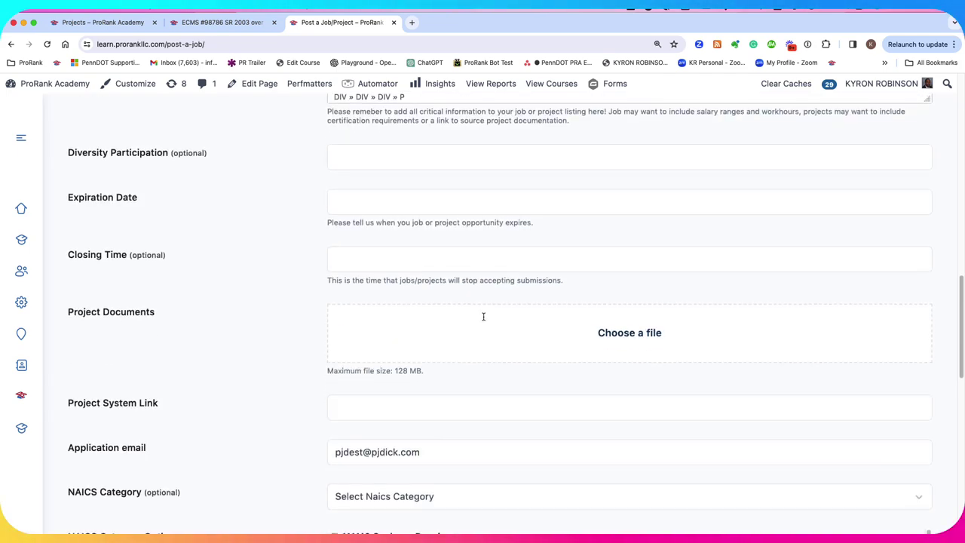
scroll(484, 319, up, 4)
scroll(485, 271, up, 2)
drag(476, 337, 383, 286)
click(486, 230)
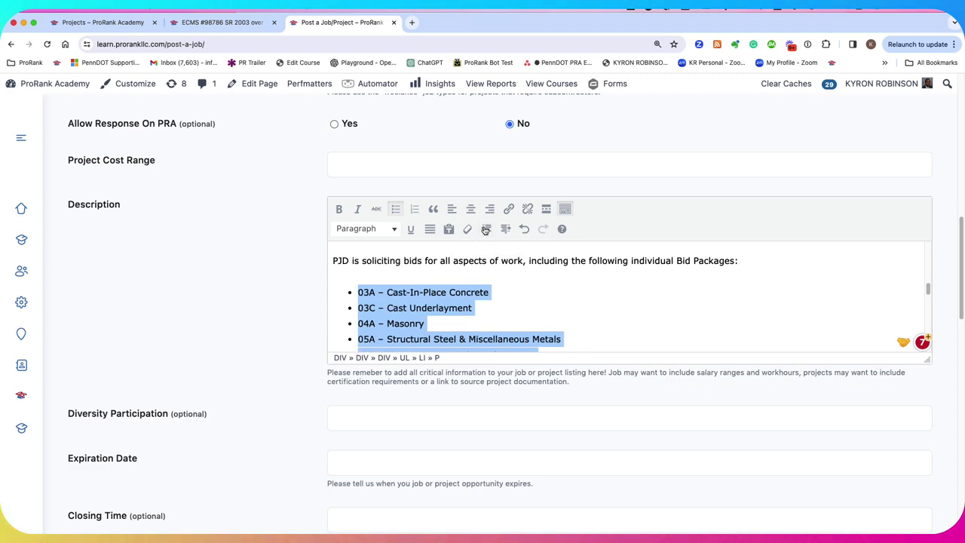
click(390, 282)
scroll(392, 294, down, 10)
scroll(400, 295, up, 15)
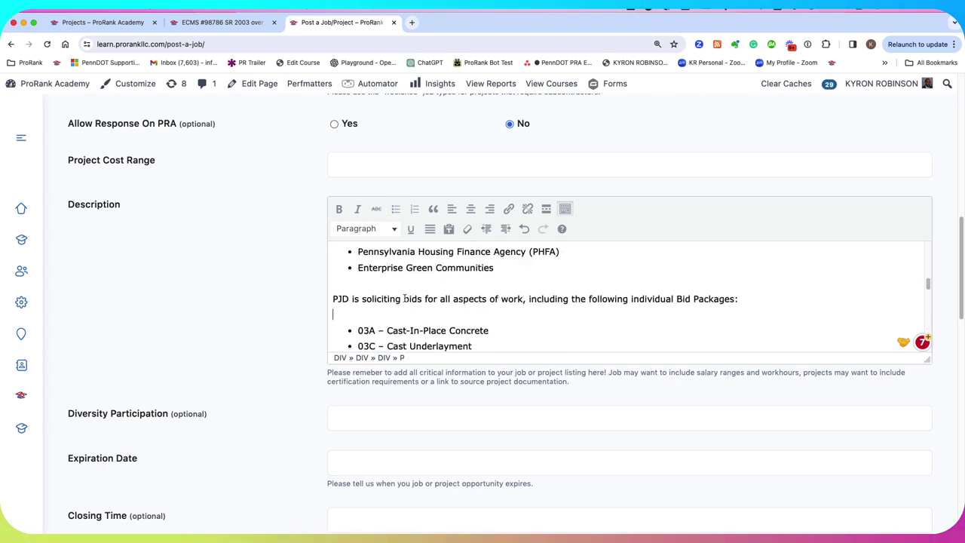
scroll(404, 297, up, 10)
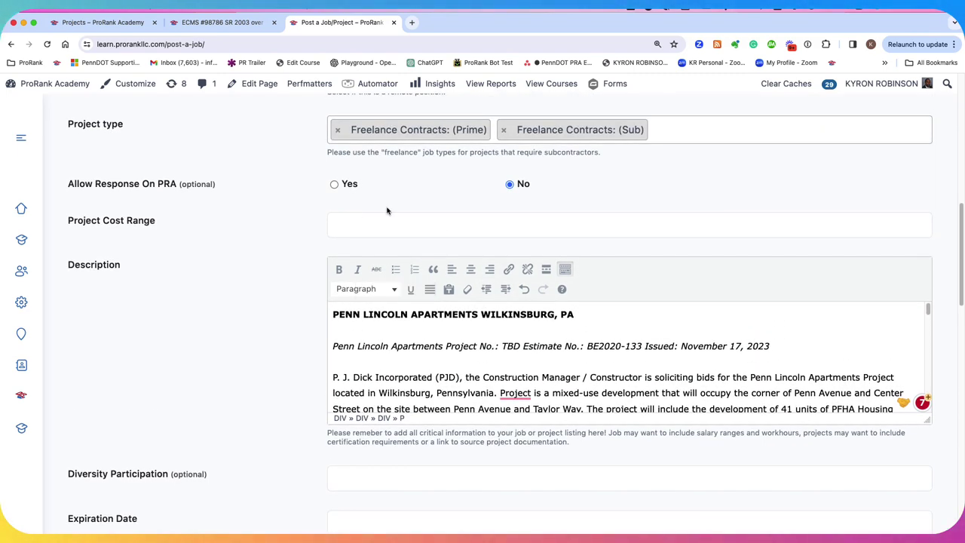
Step: Enter 13% MBE, 2% WBE, and 5% VOSB as diversity participation and set the expiration date to December 8, 2023
scroll(248, 287, down, 10)
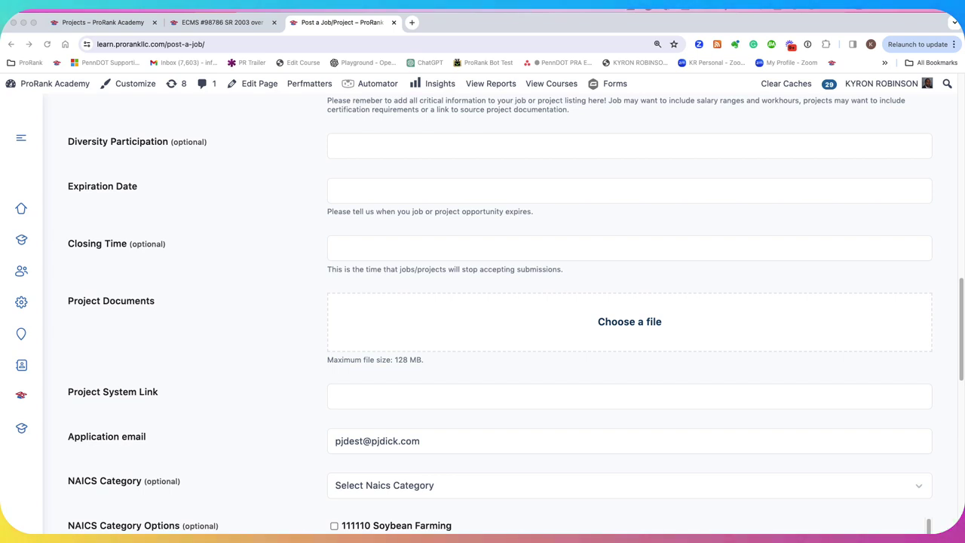
click(352, 149)
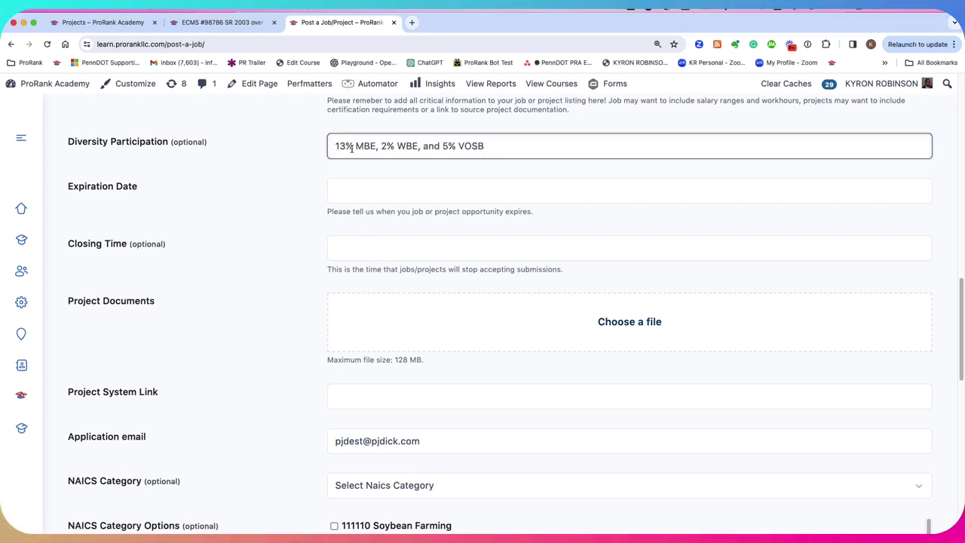
click(348, 192)
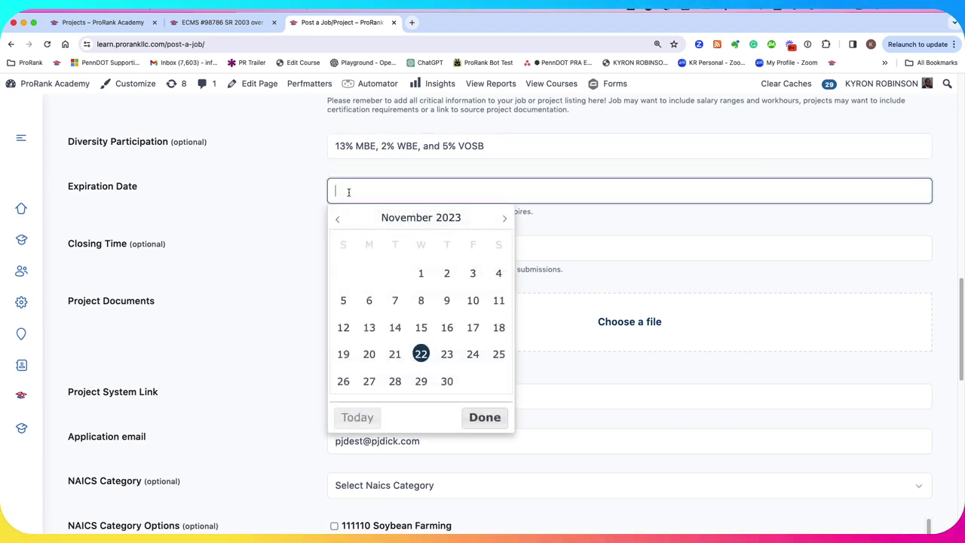
click(421, 300)
click(382, 193)
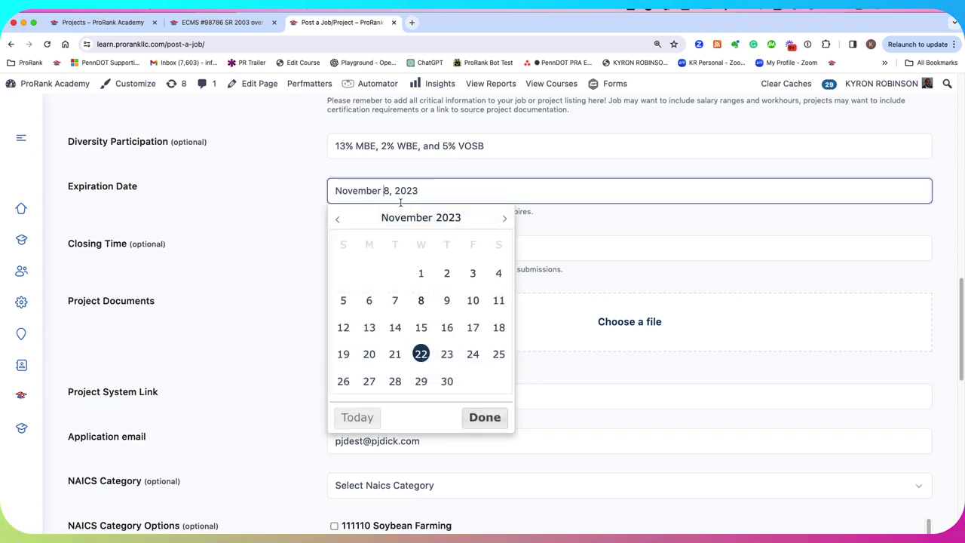
click(504, 221)
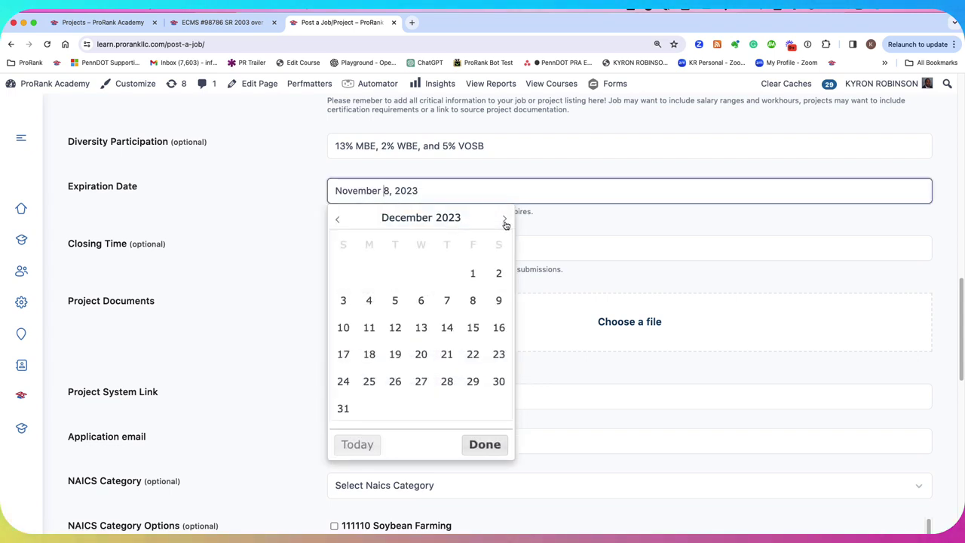
click(470, 300)
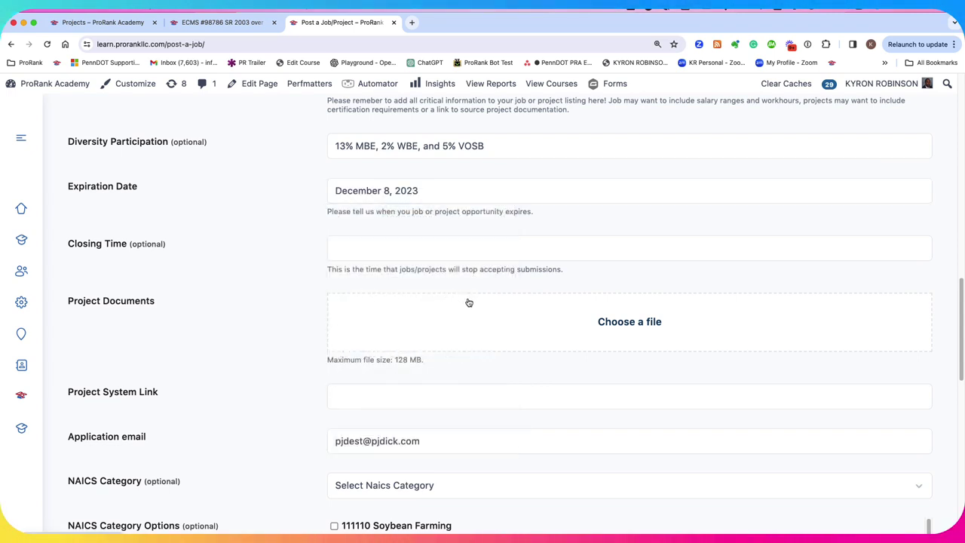
Step: Set the closing time to 2:00 AM
click(381, 260)
click(402, 270)
click(402, 270)
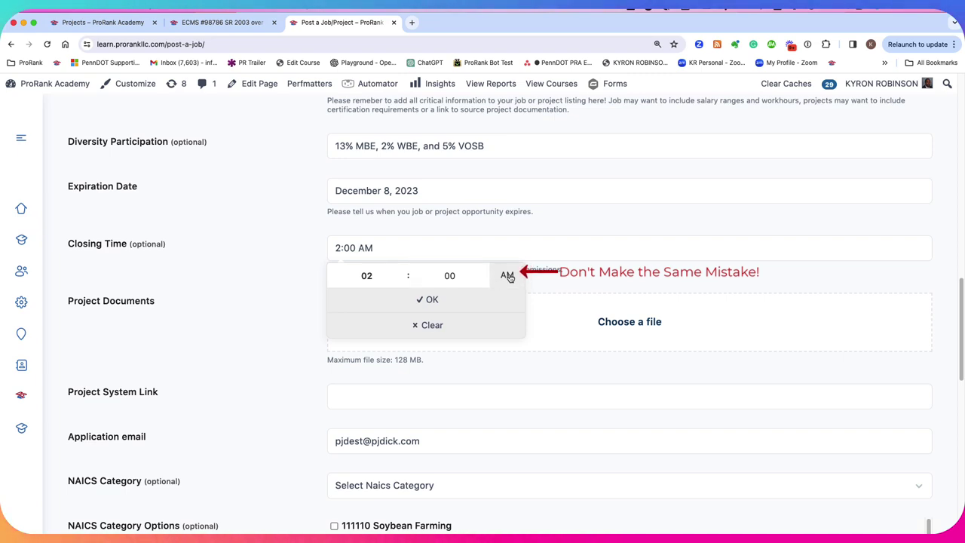
click(288, 278)
Step: Attach PJ Dick 01_-_Invitation_to_Bid.pdf from Downloads as the project document, checking the open PDF for its file name
scroll(323, 295, down, 3)
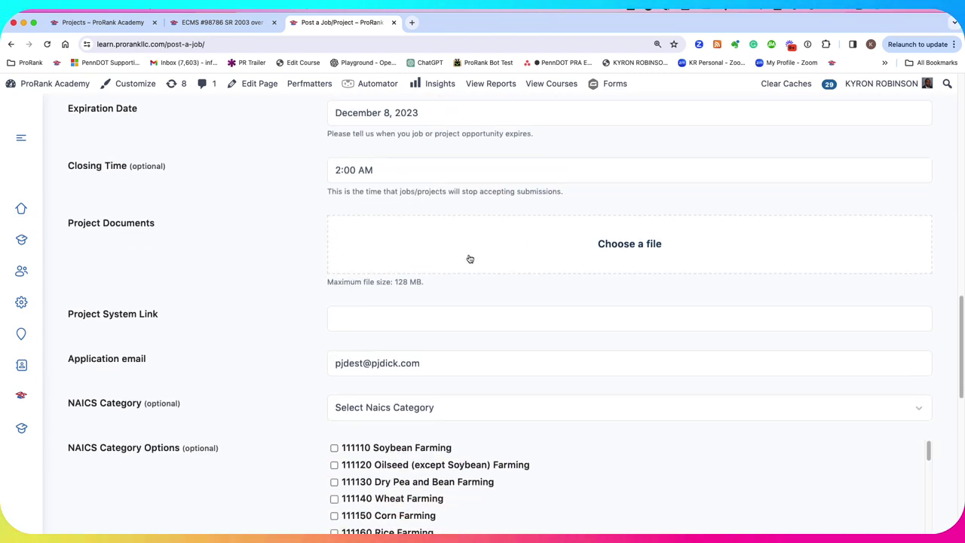
click(489, 260)
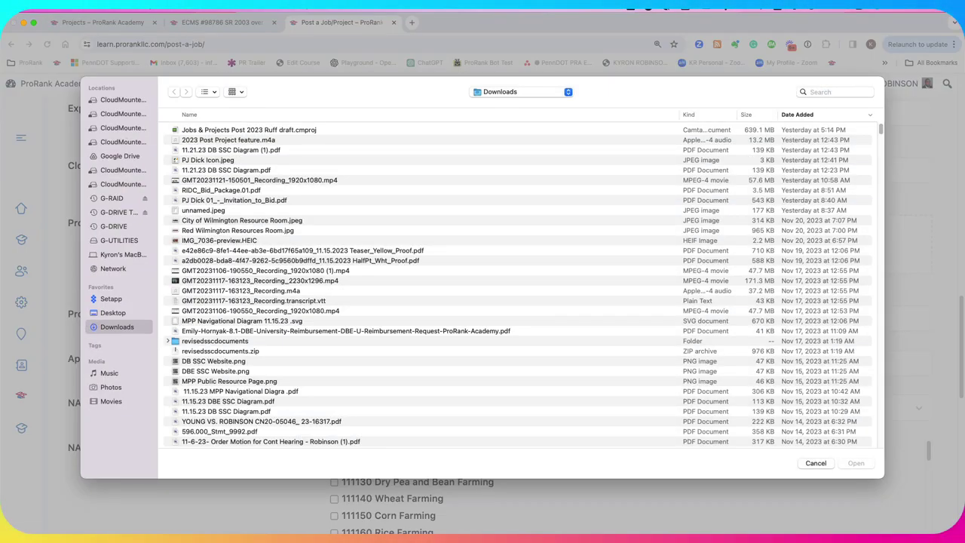
key(super+Tab)
drag(283, 72, 315, 33)
scroll(321, 128, up, 5)
scroll(321, 128, up, 15)
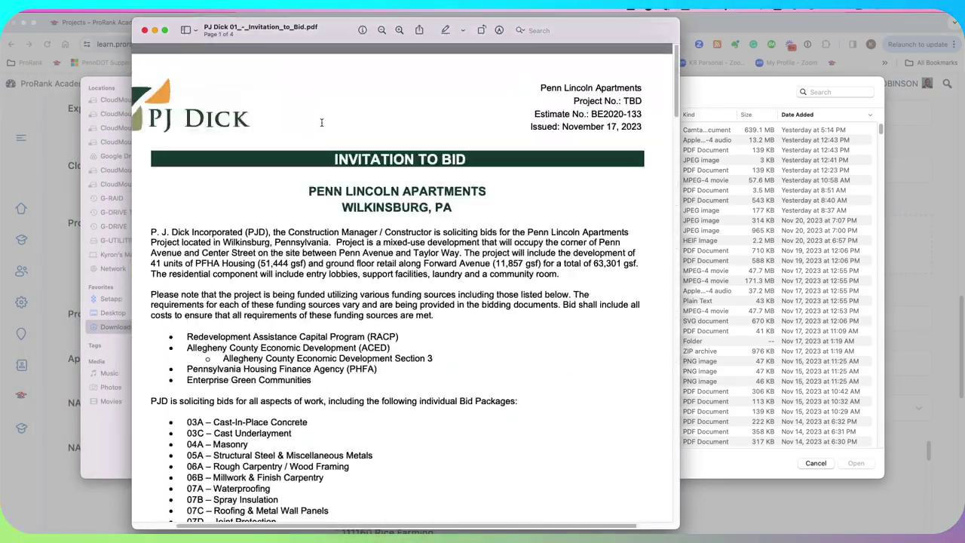
key(super+Tab)
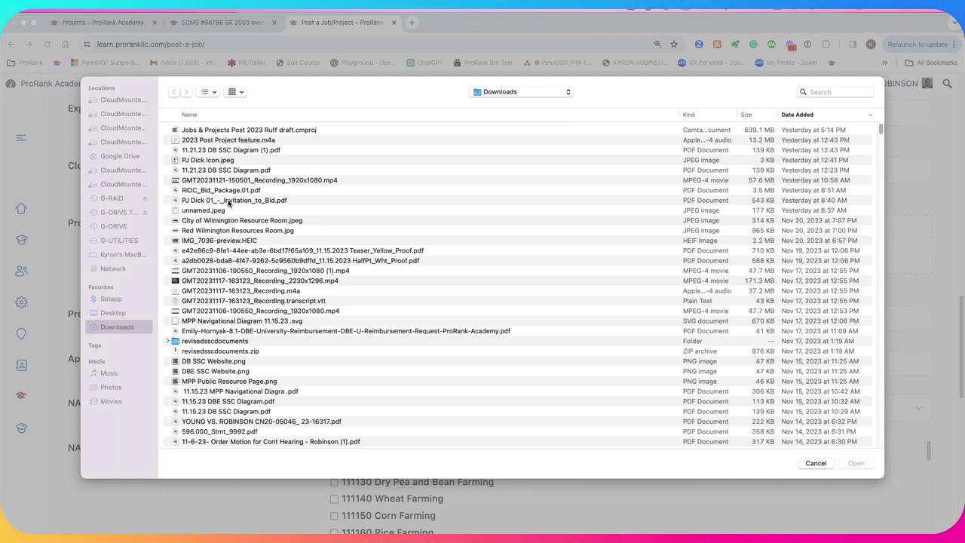
click(228, 200)
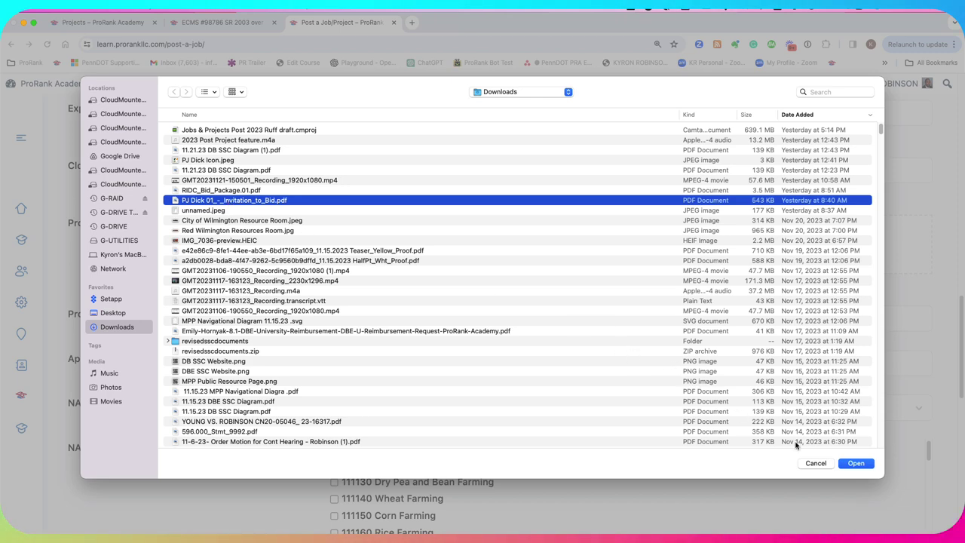
click(854, 463)
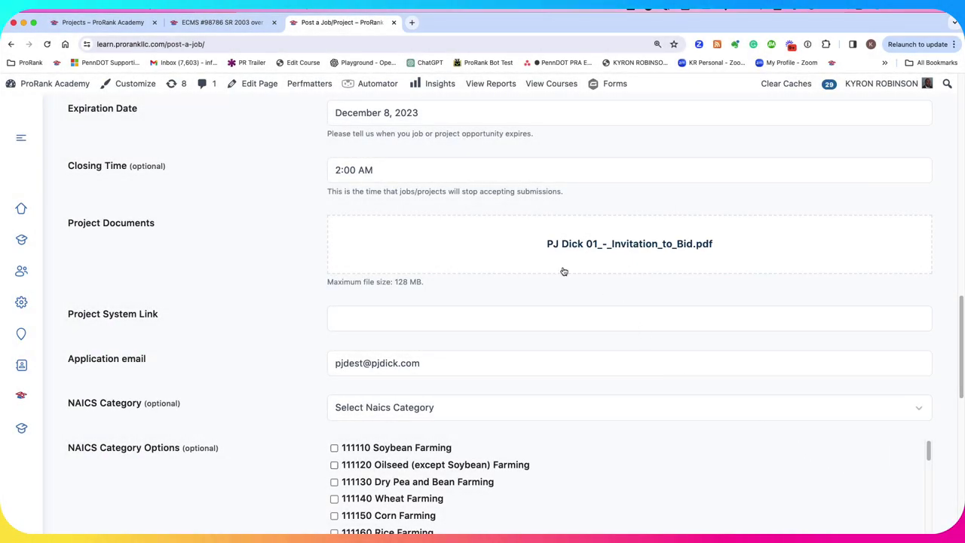
scroll(502, 276, down, 2)
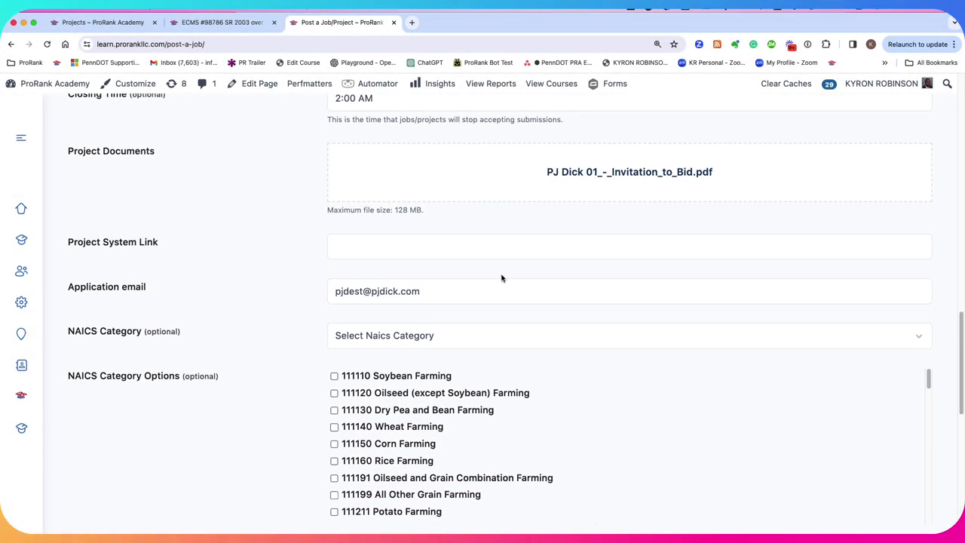
click(376, 247)
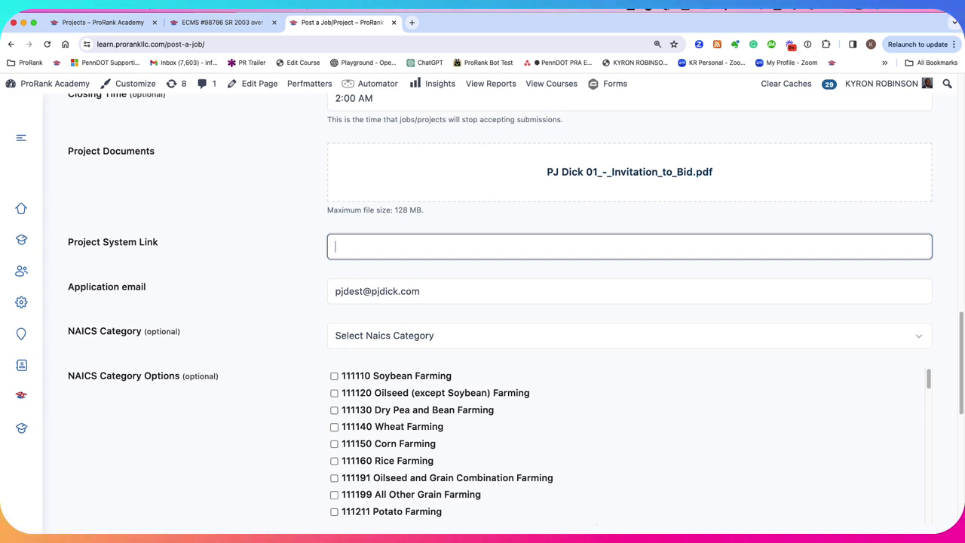
key(super+Tab)
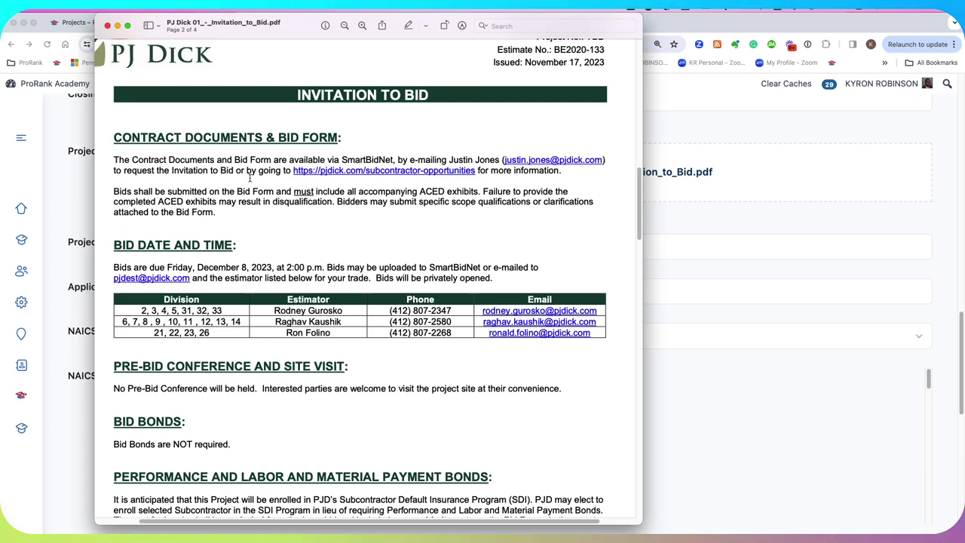
scroll(448, 275, down, 1)
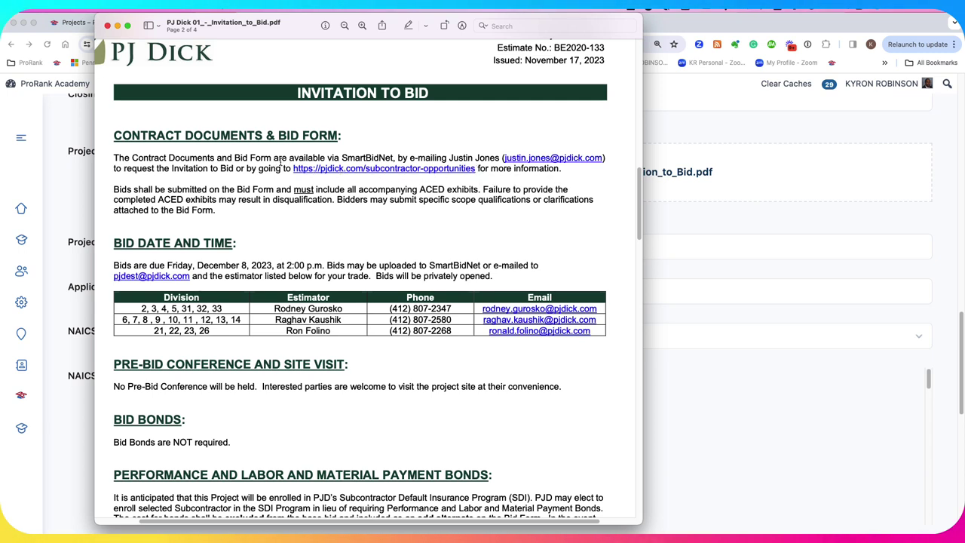
right_click(475, 171)
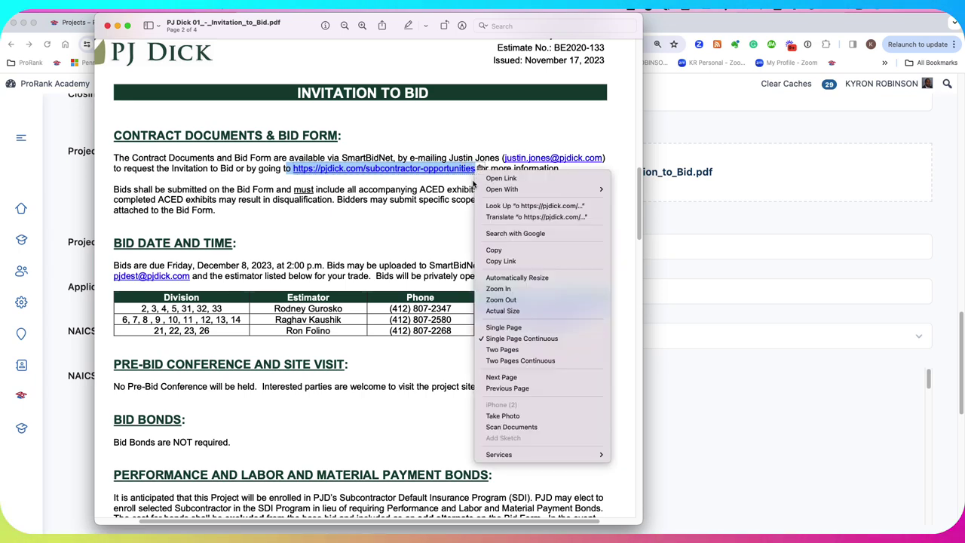
click(501, 250)
key(super+w)
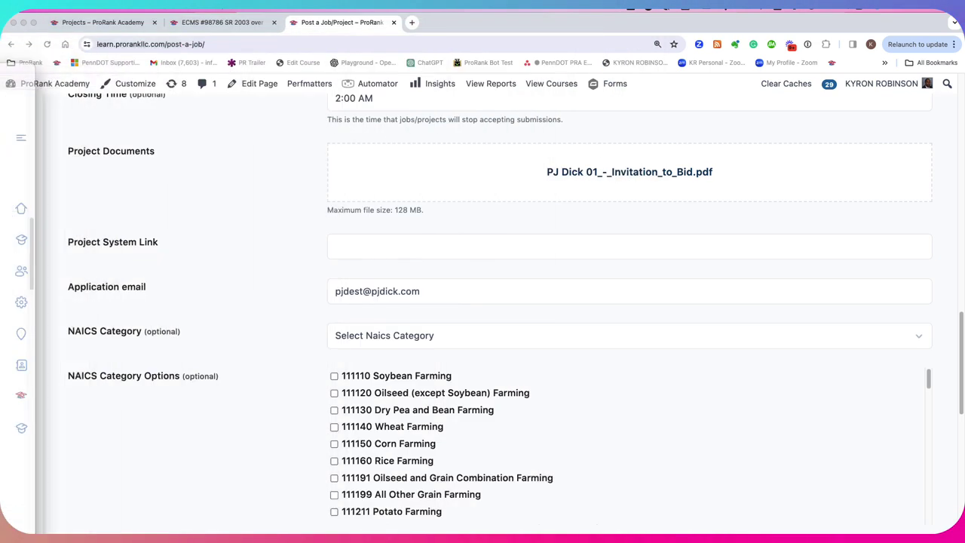
click(359, 245)
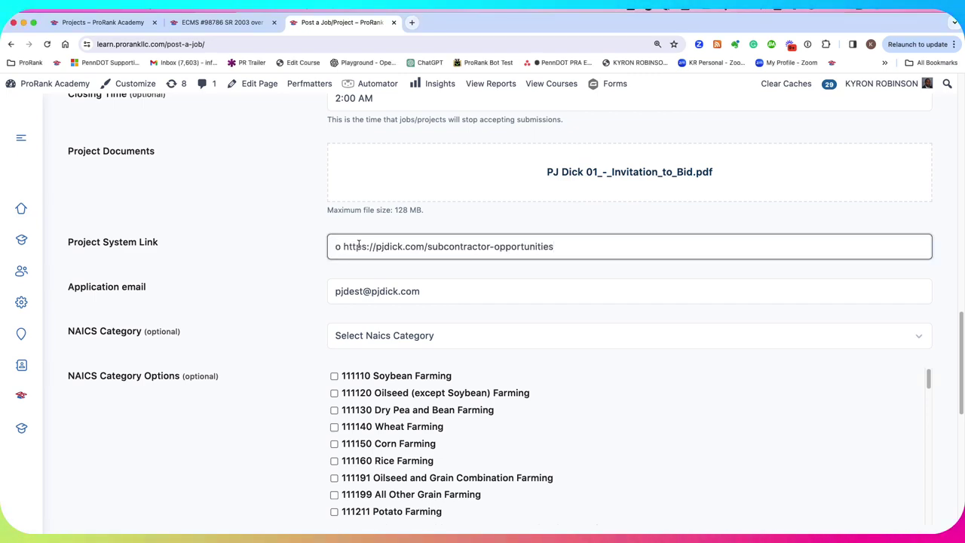
Step: Remove the stray "o" and space in front of the web address in the Project System Link field
scroll(359, 245, down, 10)
scroll(341, 206, up, 8)
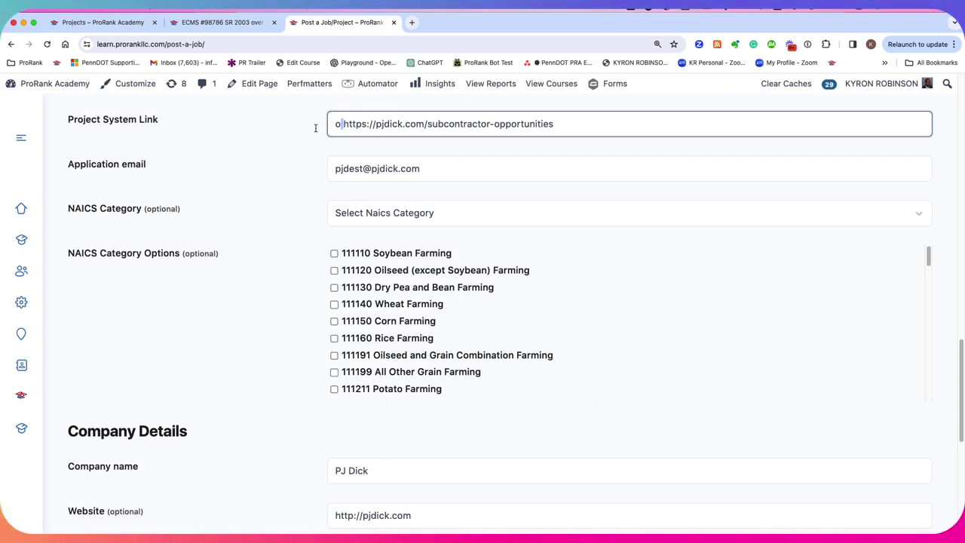
text(o)
key(BackSpace)
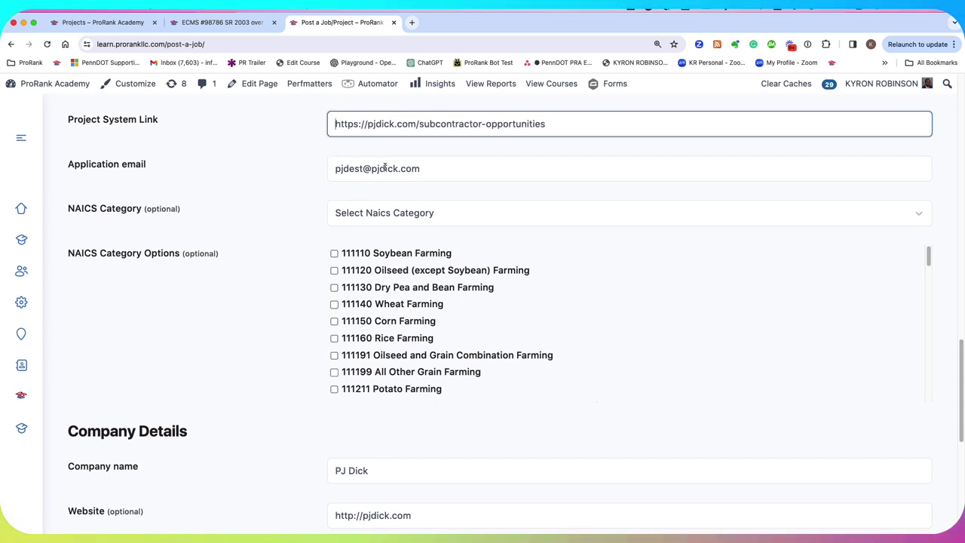
Step: Compare the application email with the Bid Date and Time section on page 2 of the invitation-to-bid PDF, and return to the form
click(385, 168)
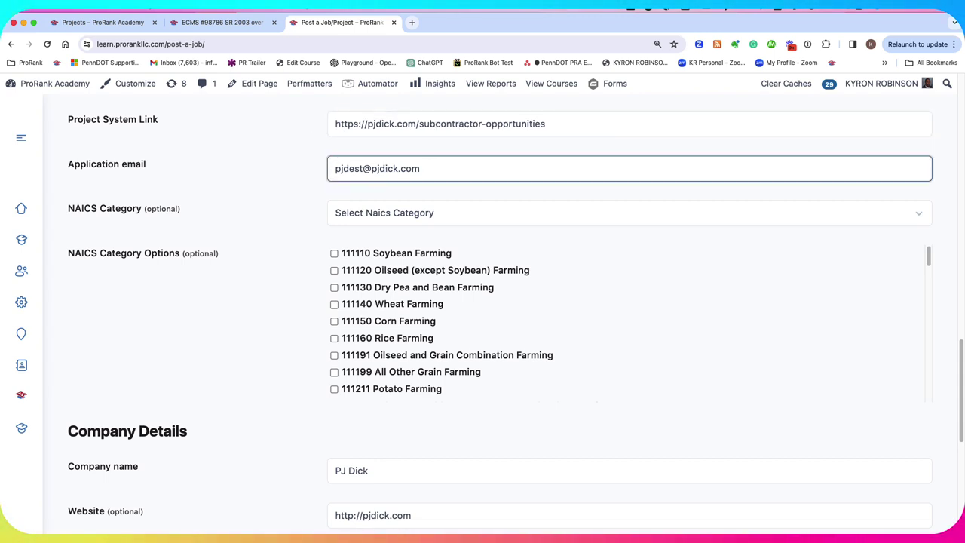
key(super+Tab)
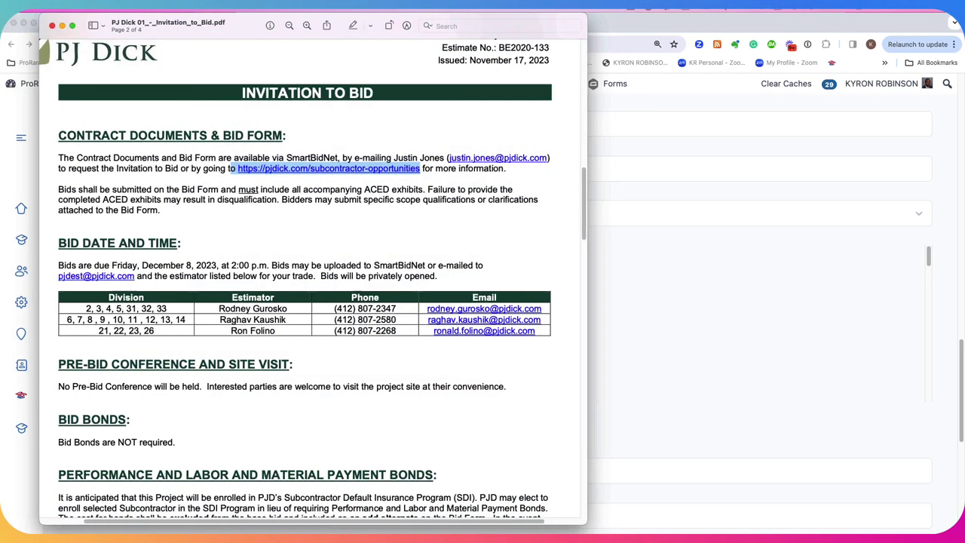
scroll(251, 164, down, 2)
scroll(251, 165, down, 1)
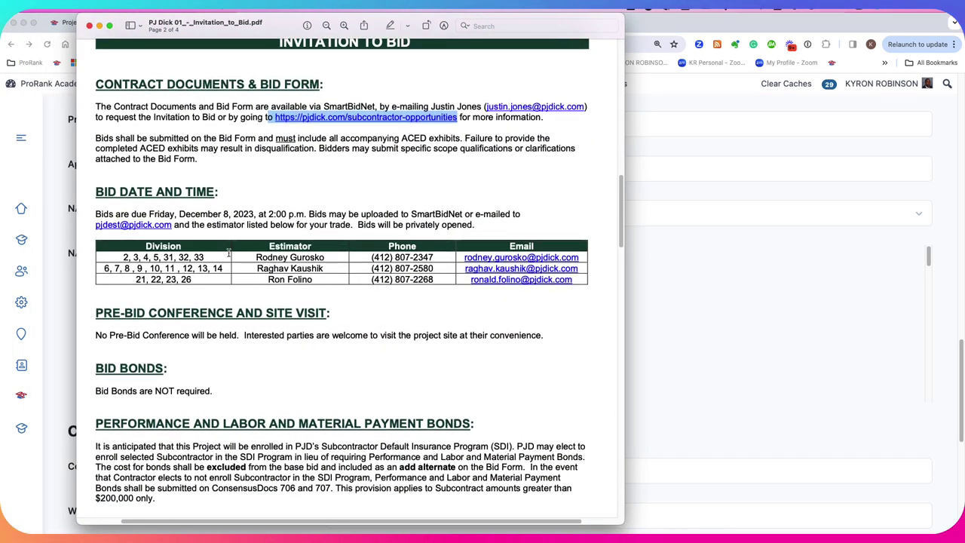
mouse_move(215, 209)
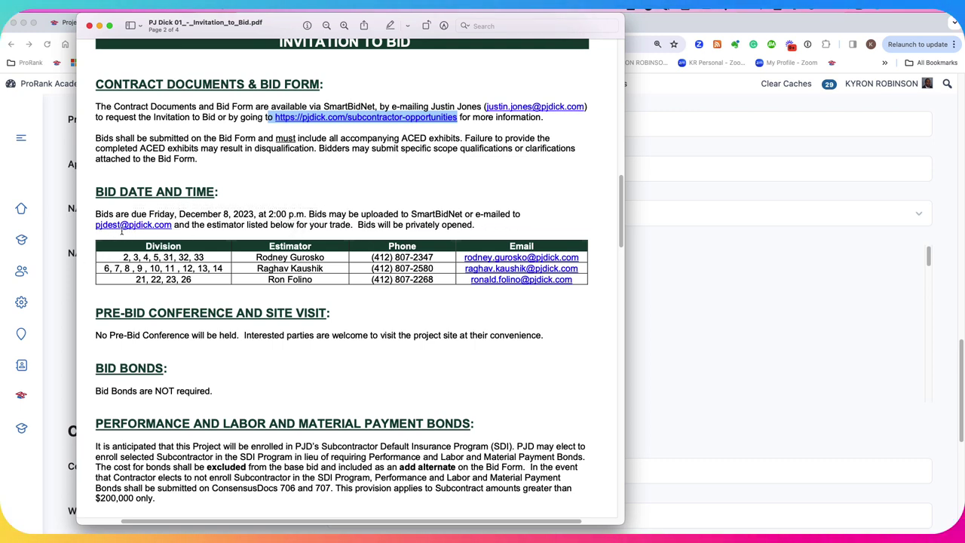
key(super+m)
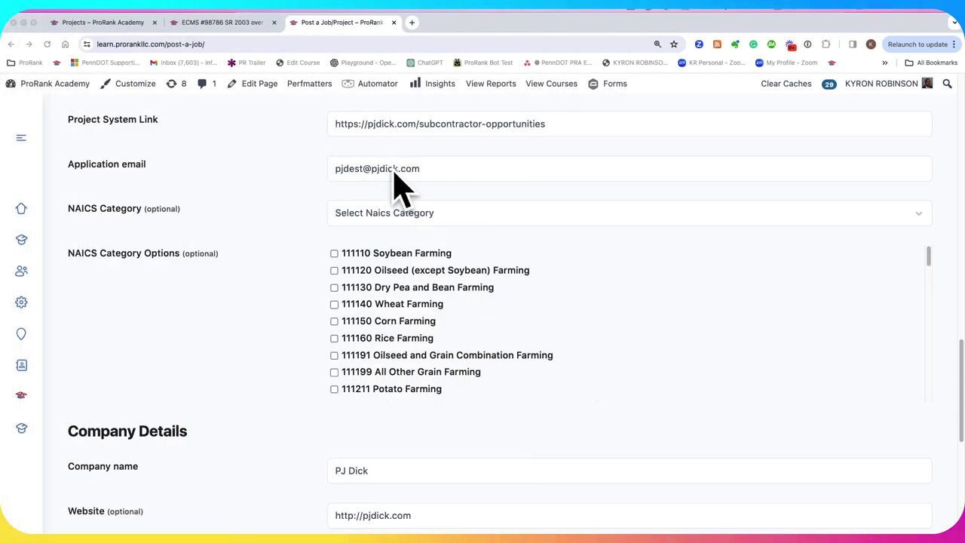
Step: Set the NAICS category to 23 Construction and look through its contractor options
scroll(399, 180, up, 2)
scroll(401, 185, down, 5)
scroll(405, 194, up, 2)
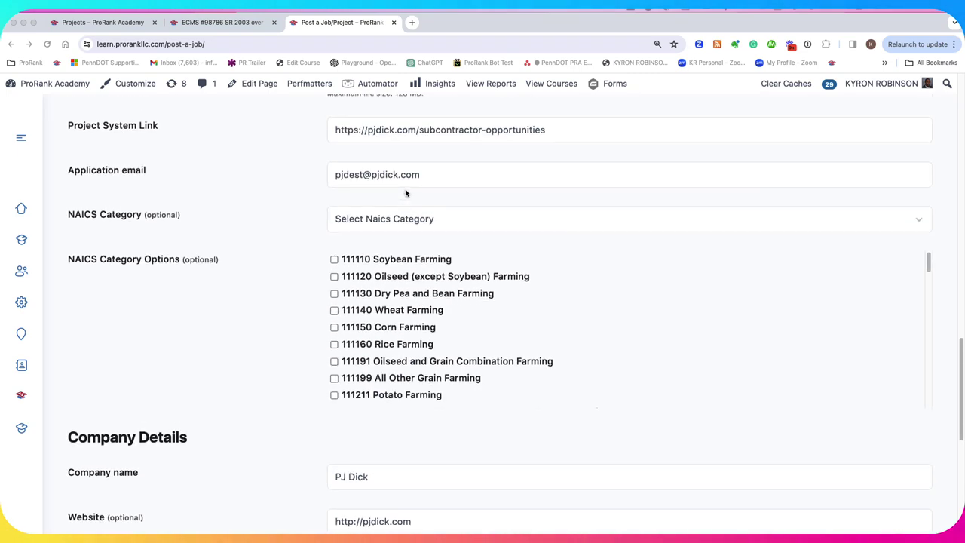
click(362, 219)
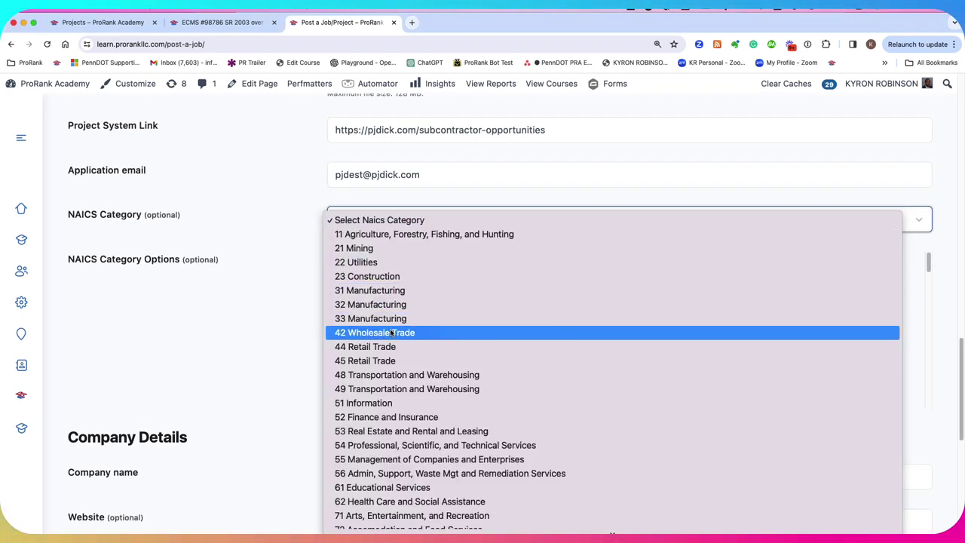
click(380, 278)
scroll(387, 329, down, 15)
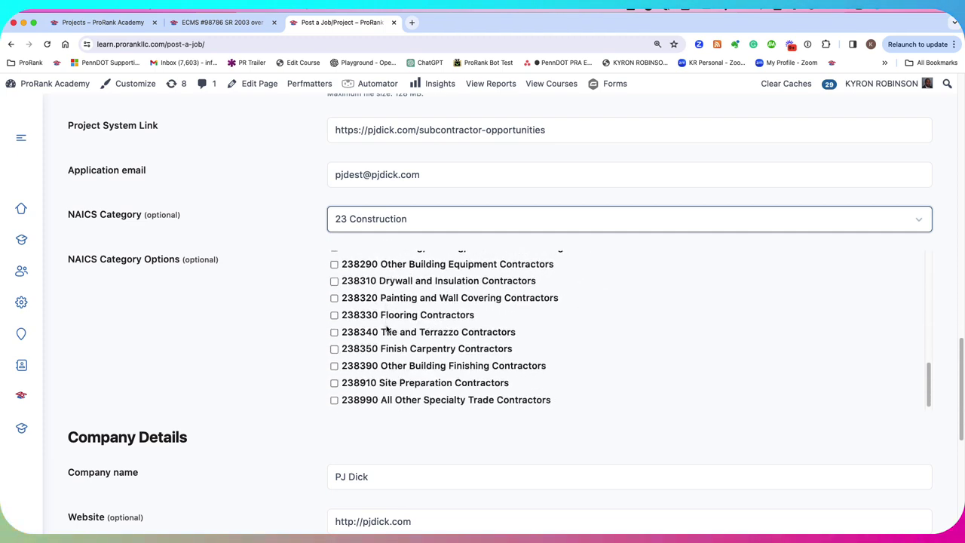
scroll(382, 349, up, 5)
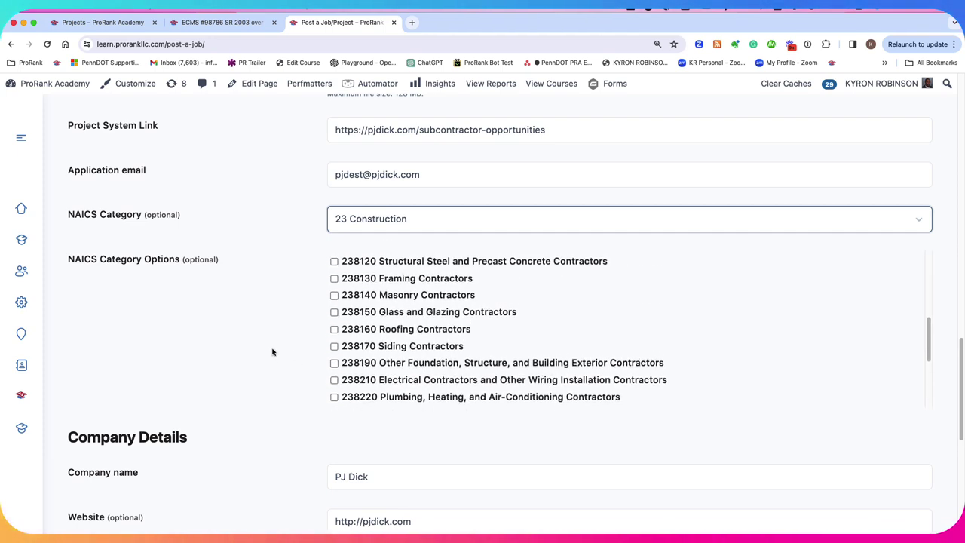
scroll(272, 351, down, 5)
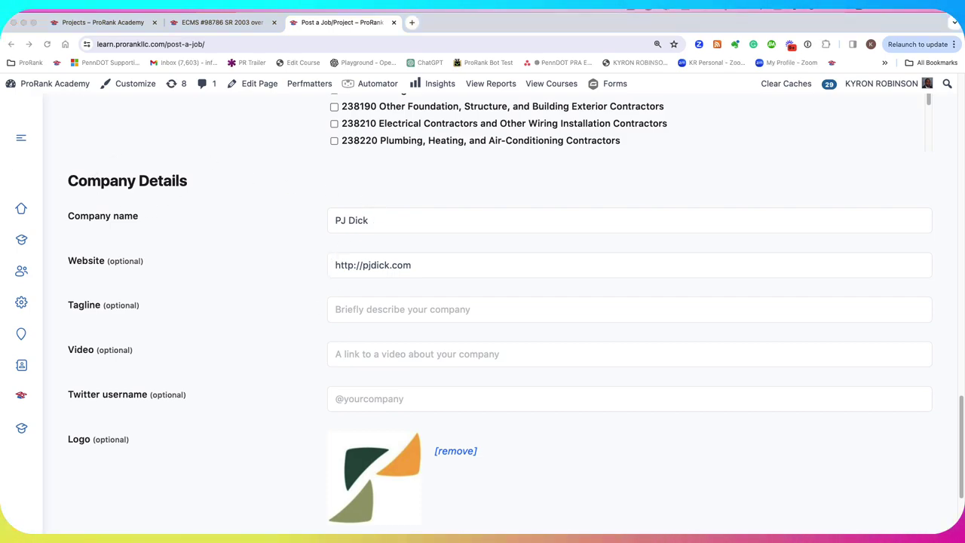
Step: Move the invitation-to-bid PDF window aside, return to the form and review the company name, website and logo under Company Details
key(super+Tab)
drag(468, 25, 584, 27)
drag(494, 30, 735, 39)
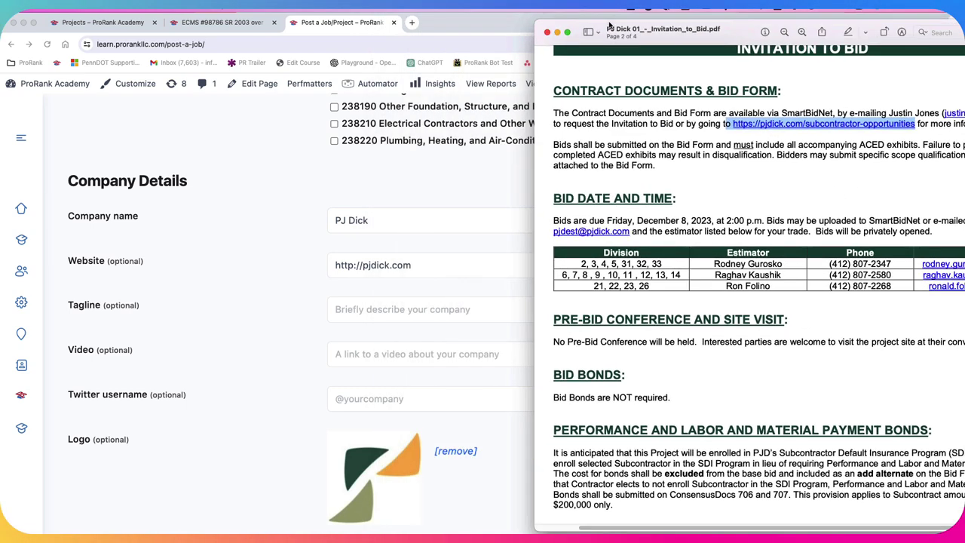
click(442, 218)
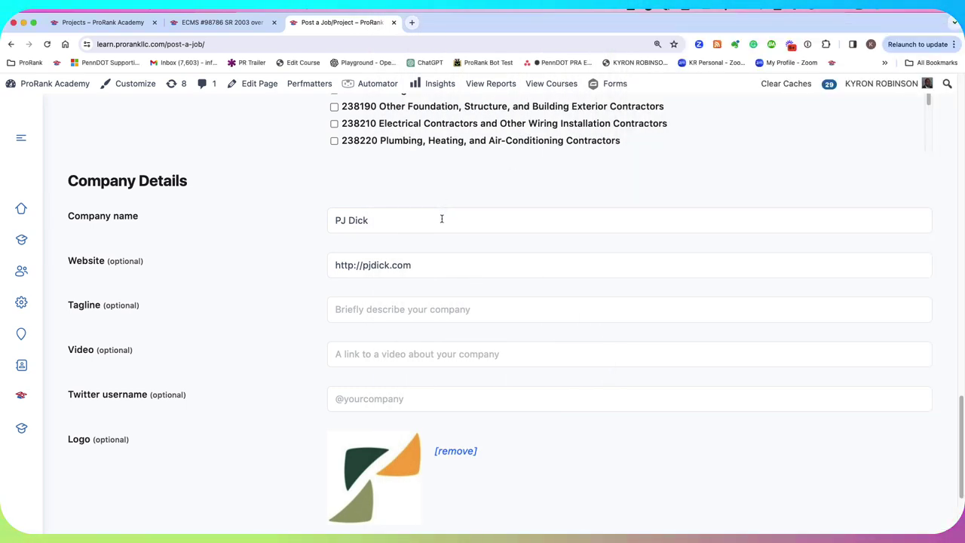
click(441, 218)
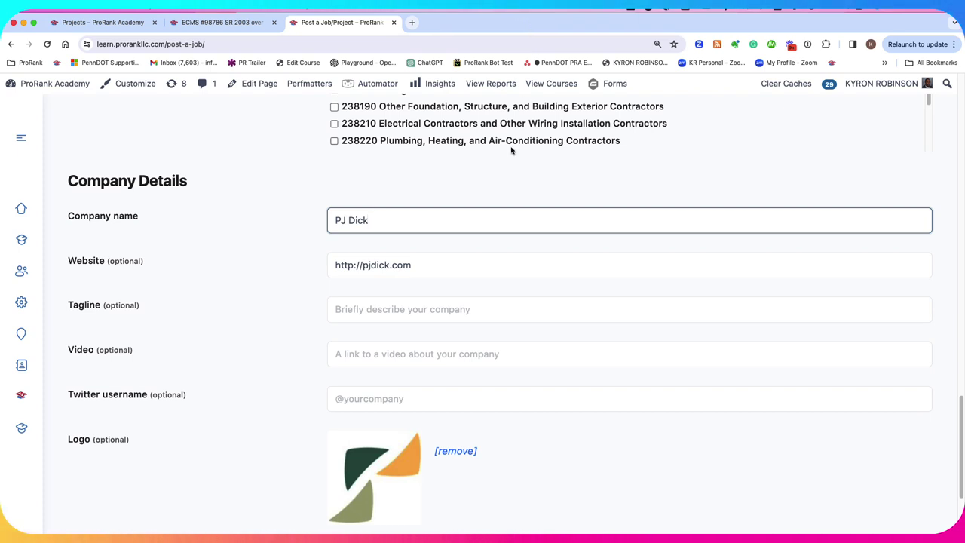
click(477, 275)
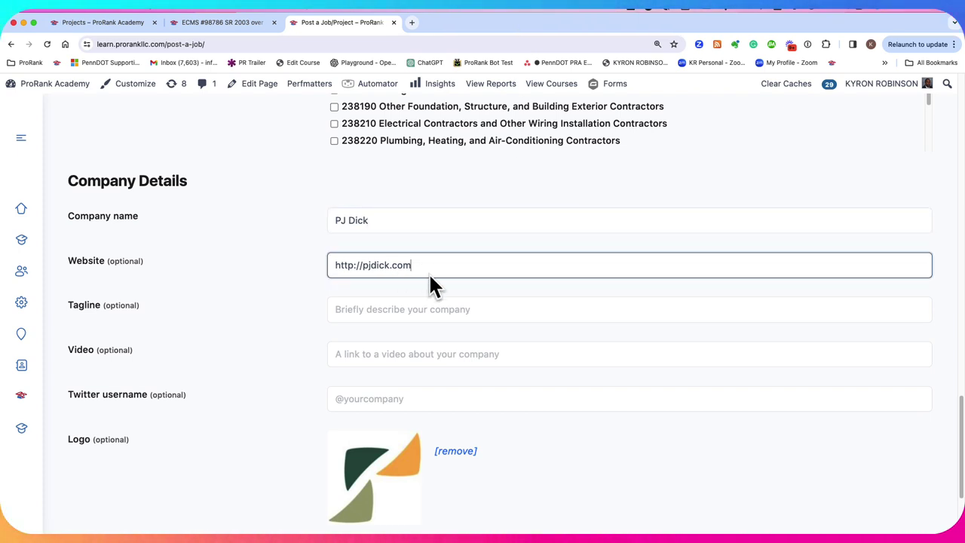
scroll(467, 271, down, 5)
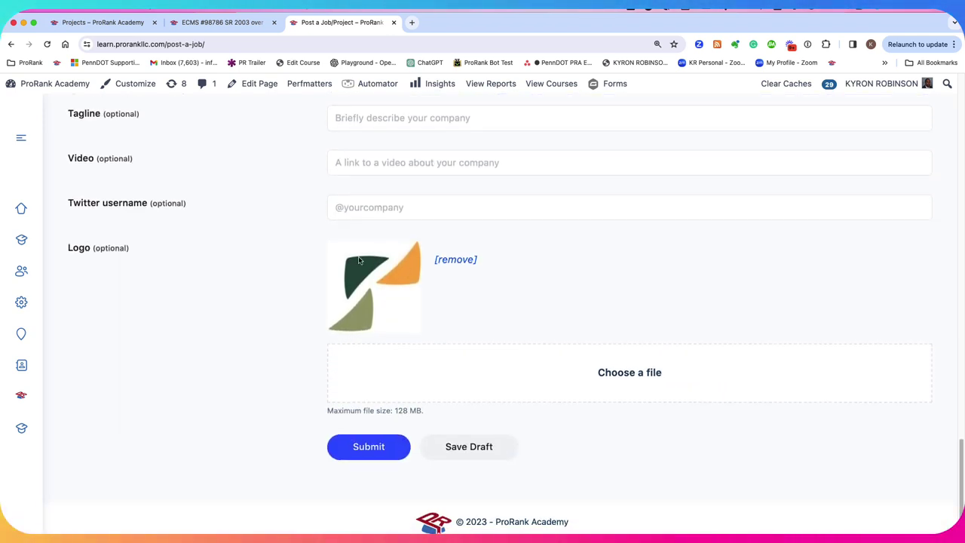
scroll(510, 324, up, 3)
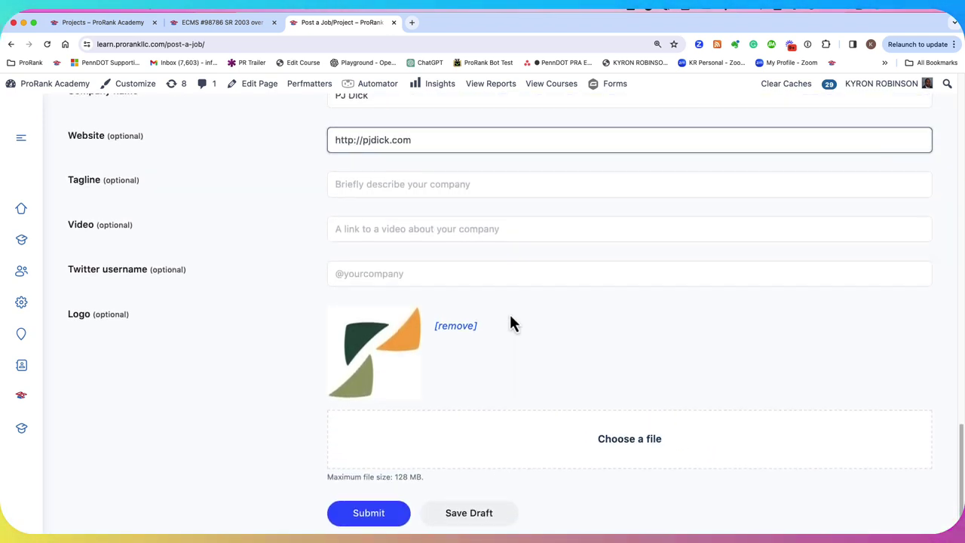
scroll(427, 222, down, 3)
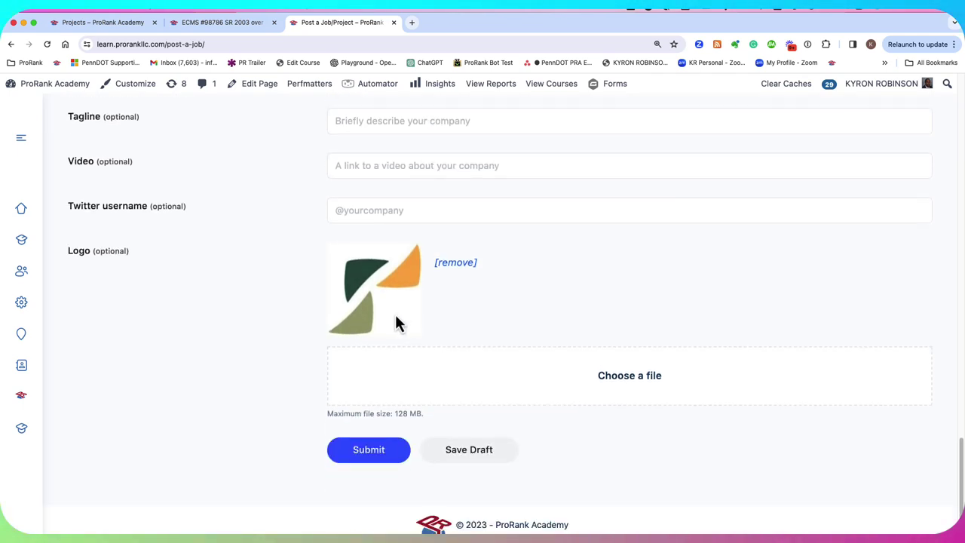
Step: Look over the completed project form from its start and submit it to generate the listing preview
scroll(391, 297, up, 20)
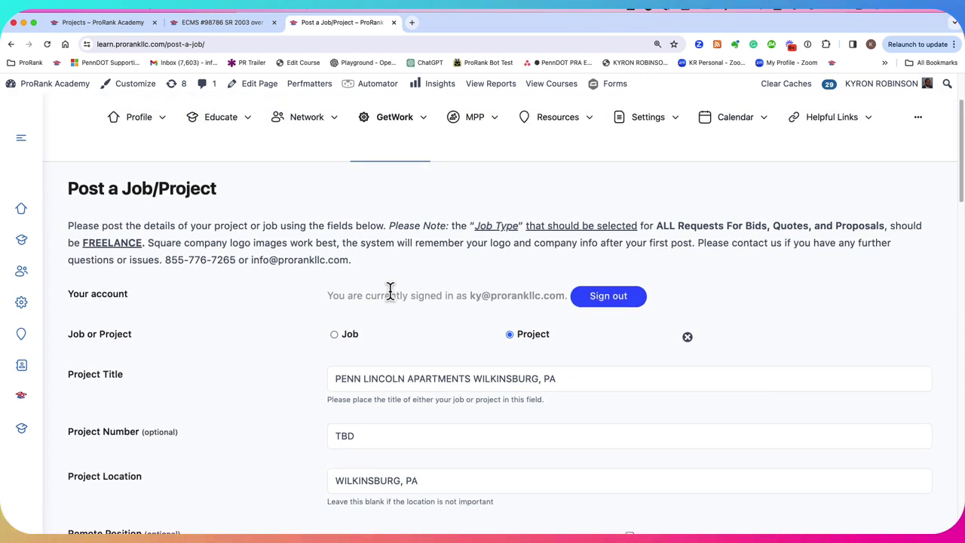
scroll(390, 293, down, 20)
scroll(390, 293, down, 10)
click(375, 449)
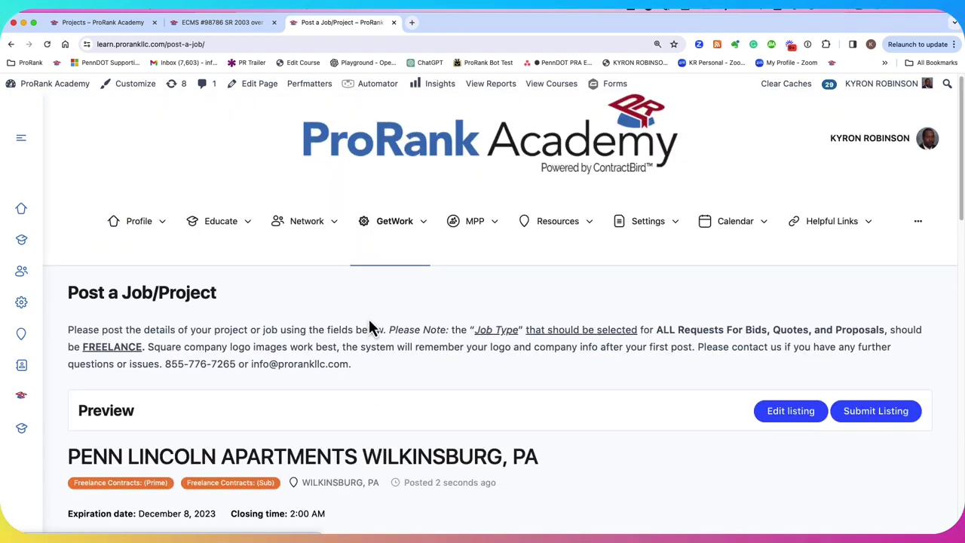
Step: Examine the listing preview's description, bid packages, contact details, project system link, project number, diversity participation and project documents
scroll(369, 317, down, 2)
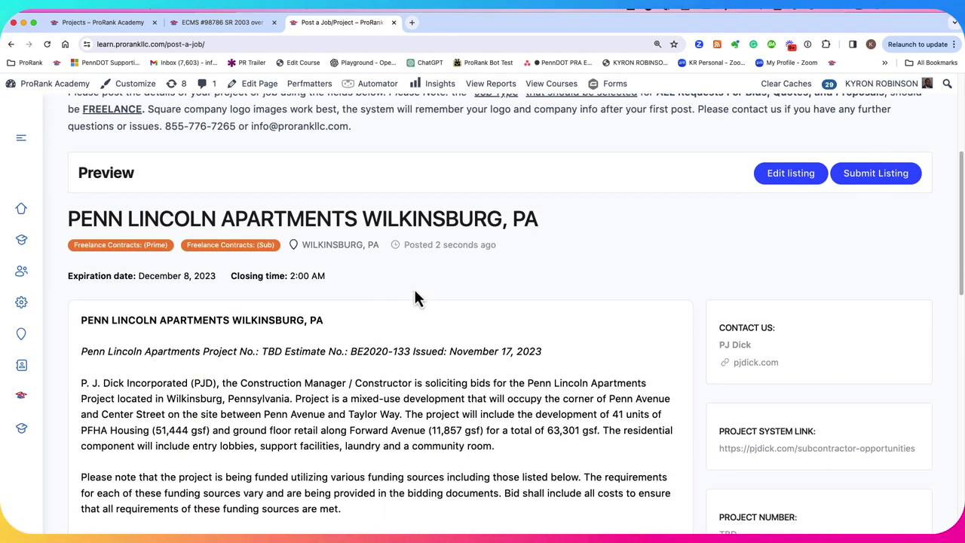
scroll(586, 227, down, 4)
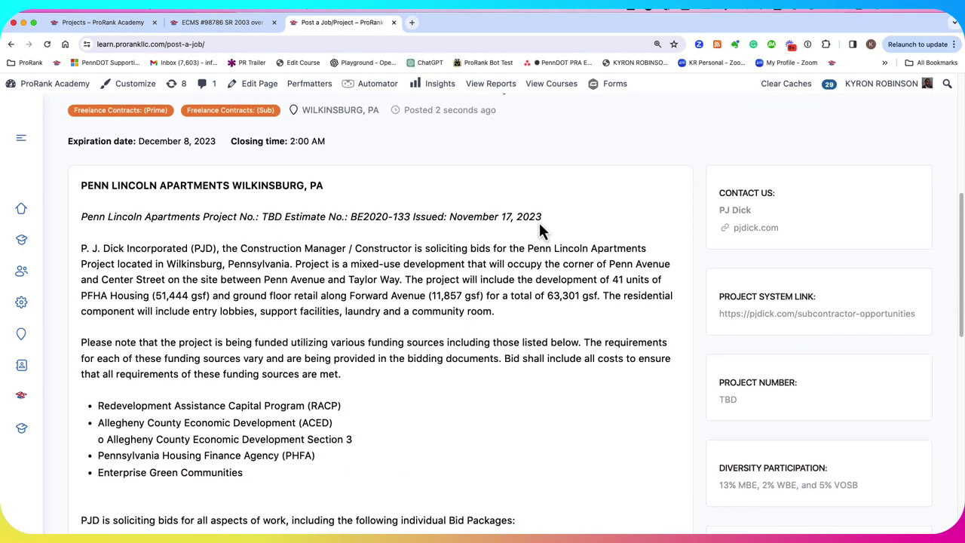
scroll(531, 234, down, 5)
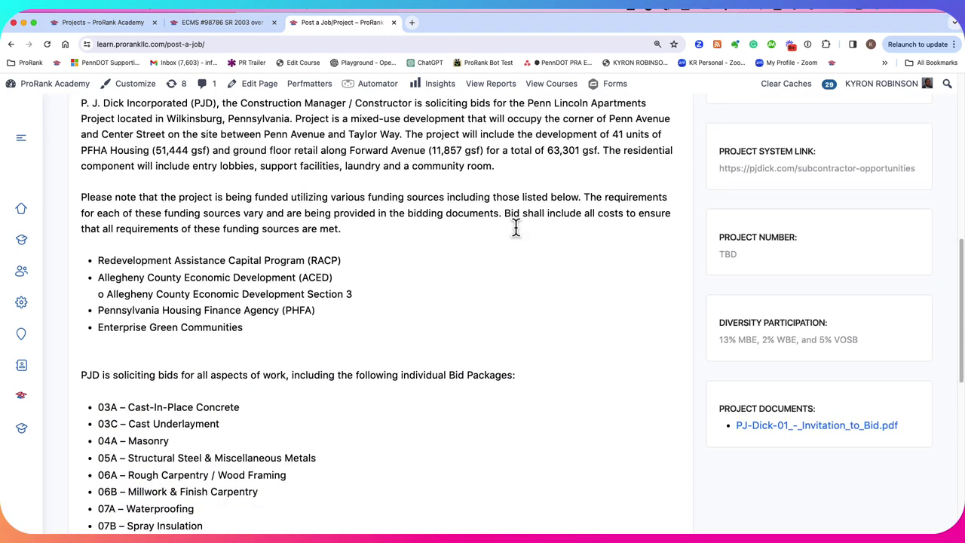
scroll(516, 227, down, 7)
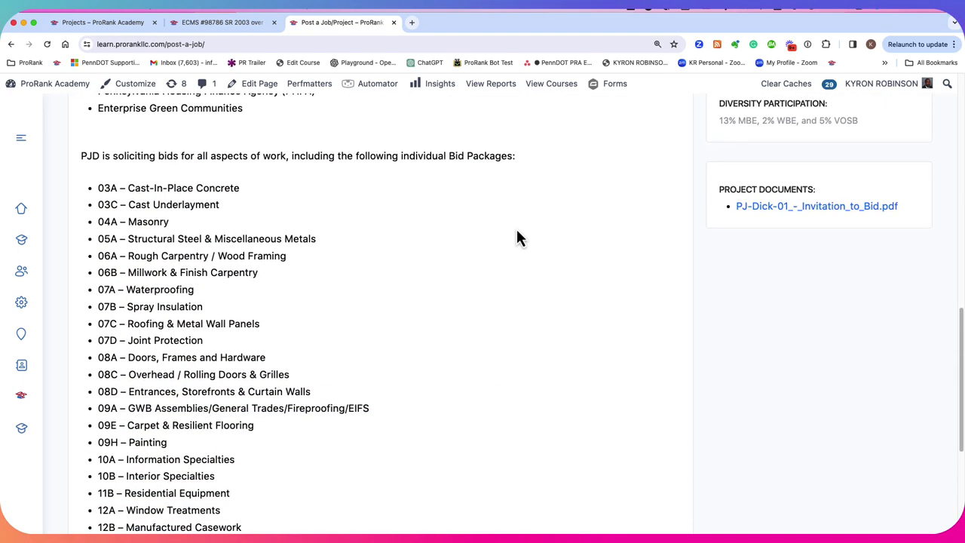
scroll(516, 232, down, 2)
scroll(516, 232, up, 10)
scroll(516, 231, down, 2)
scroll(514, 234, down, 12)
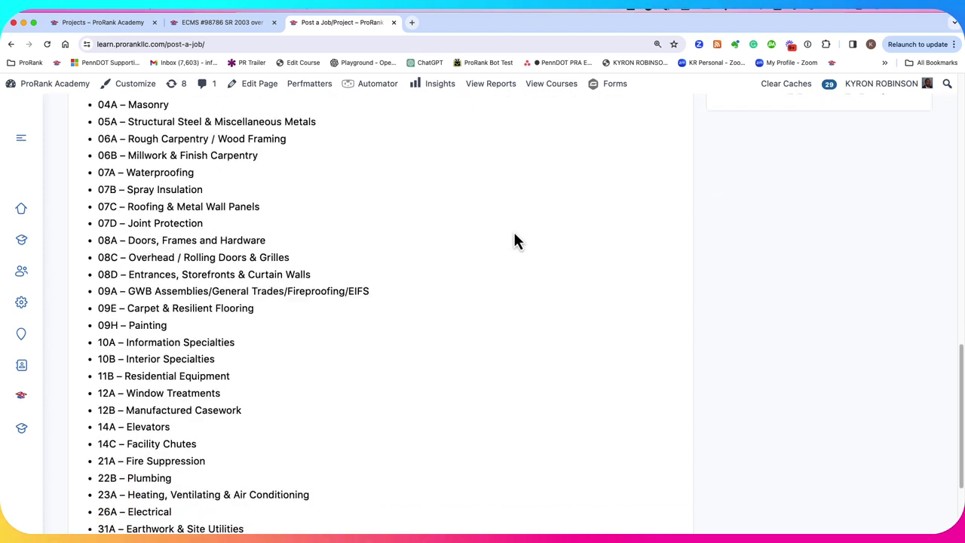
scroll(515, 236, down, 4)
scroll(514, 235, up, 15)
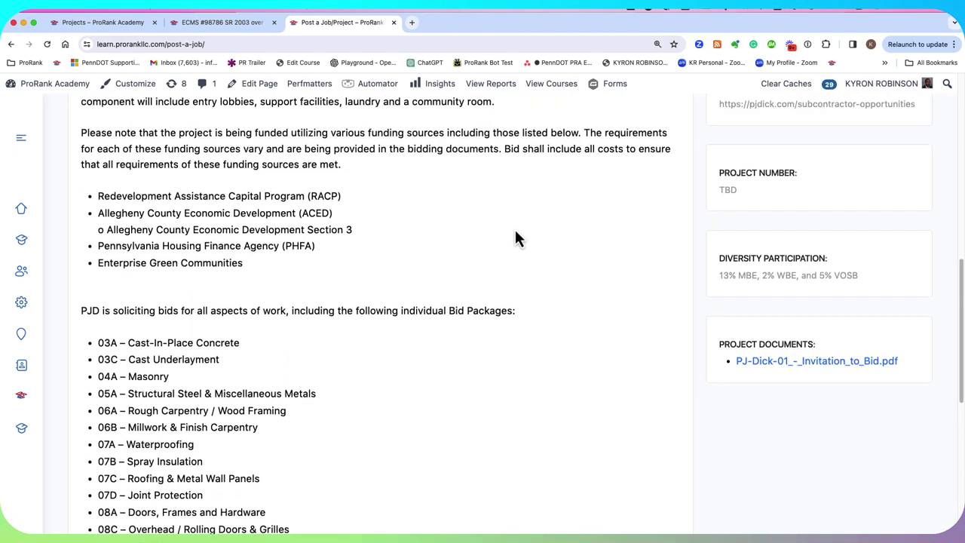
scroll(514, 238, up, 5)
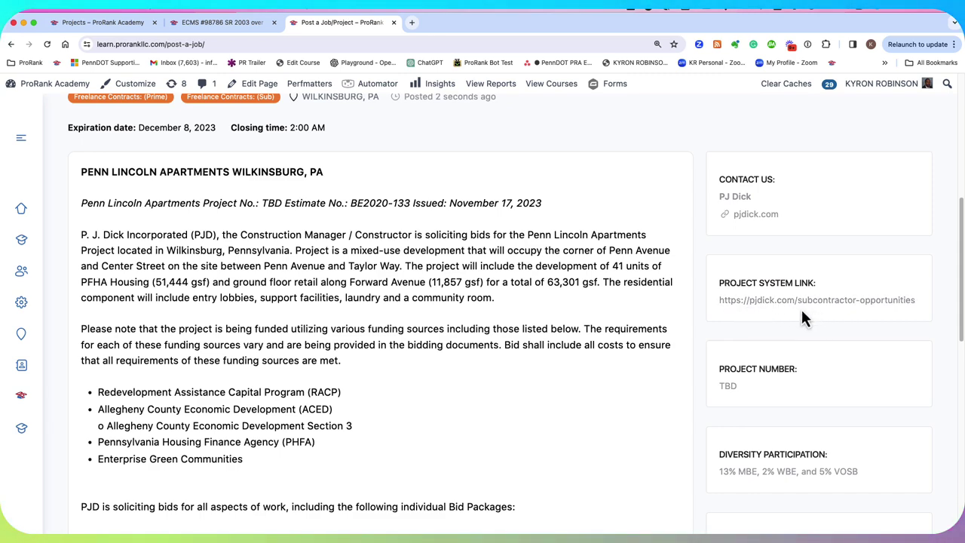
scroll(788, 309, down, 1)
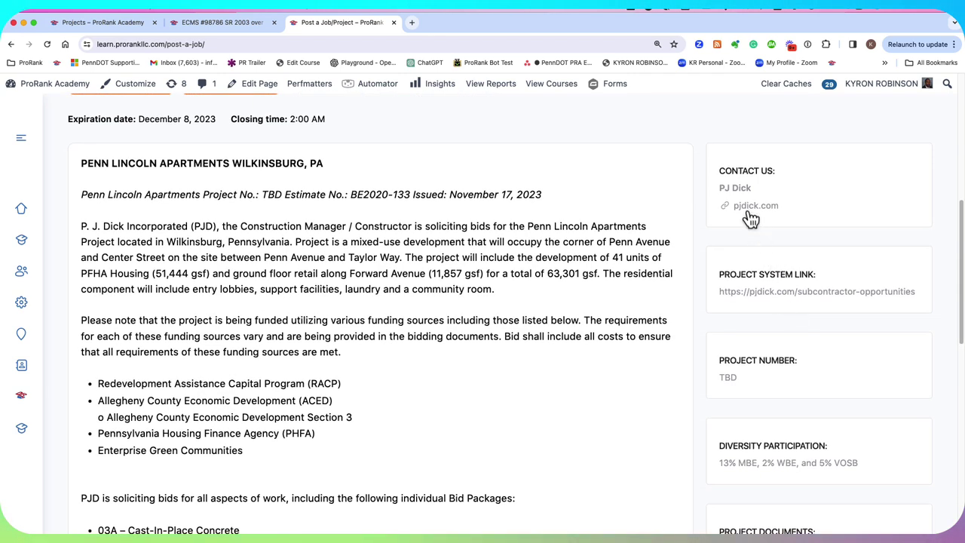
scroll(751, 215, down, 4)
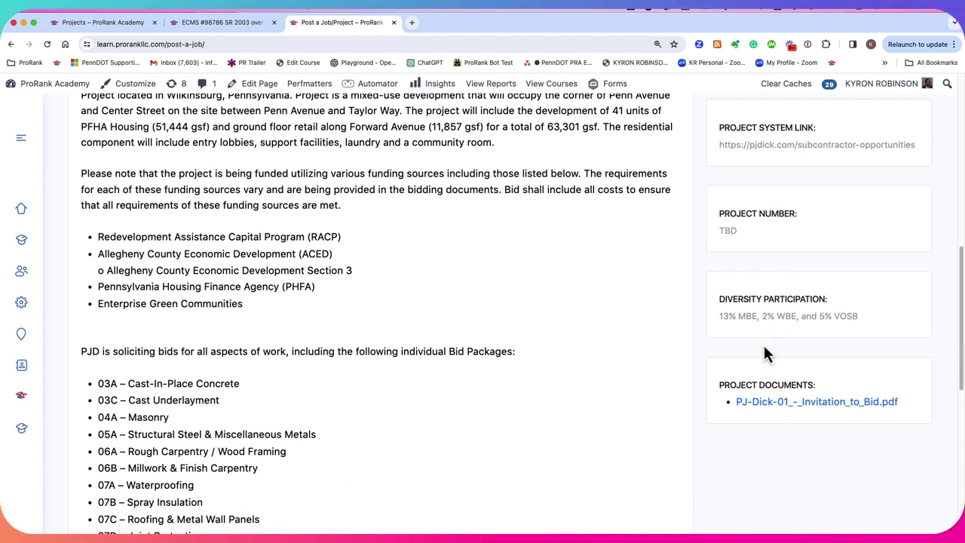
scroll(777, 408, up, 10)
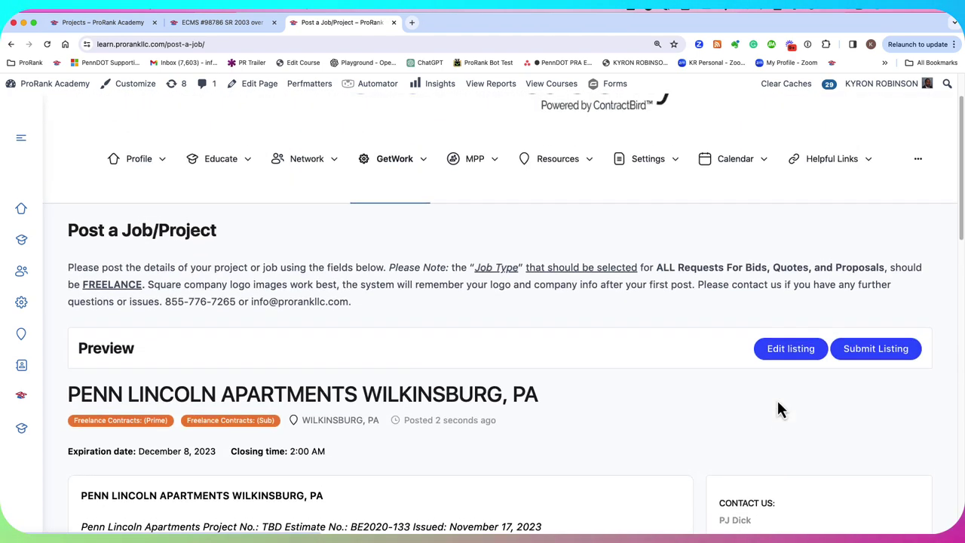
Step: Check the expiration date and closing time in the preview, and submit the Penn Lincoln Apartments listing
scroll(777, 398, down, 5)
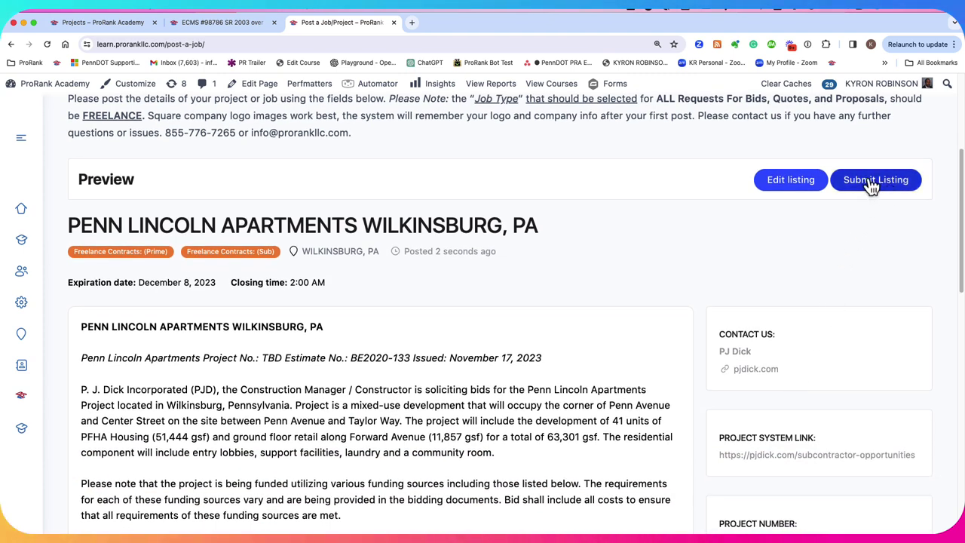
scroll(841, 203, down, 3)
scroll(671, 213, up, 1)
scroll(716, 226, up, 3)
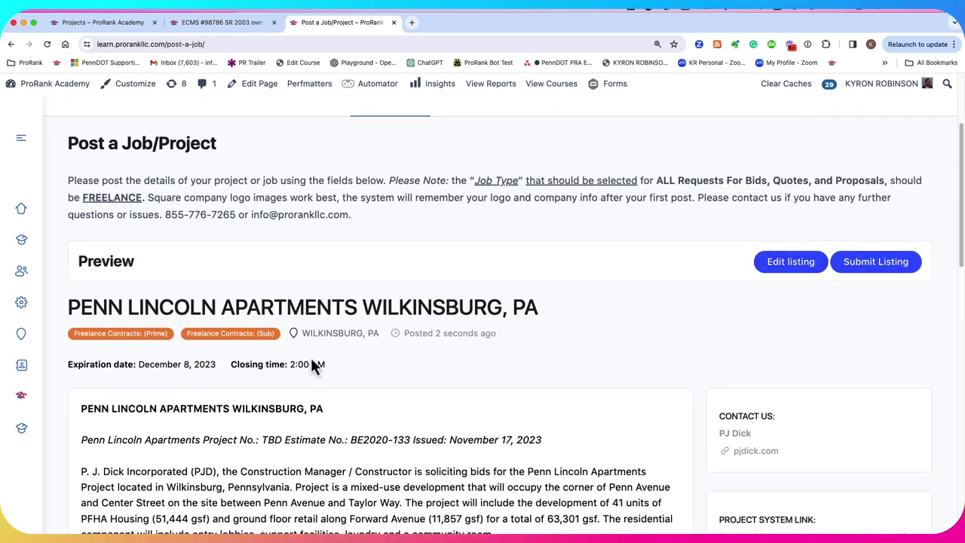
scroll(310, 356, down, 3)
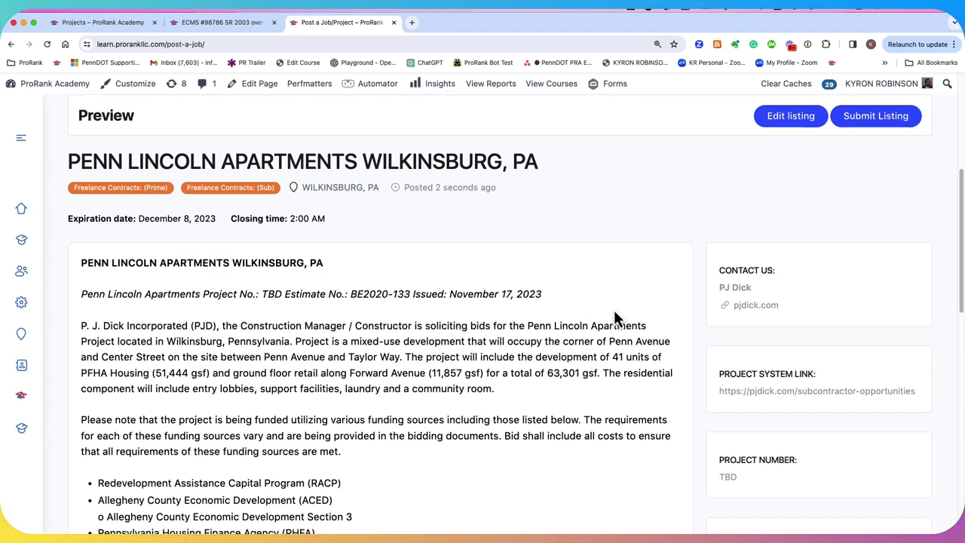
scroll(614, 317, up, 3)
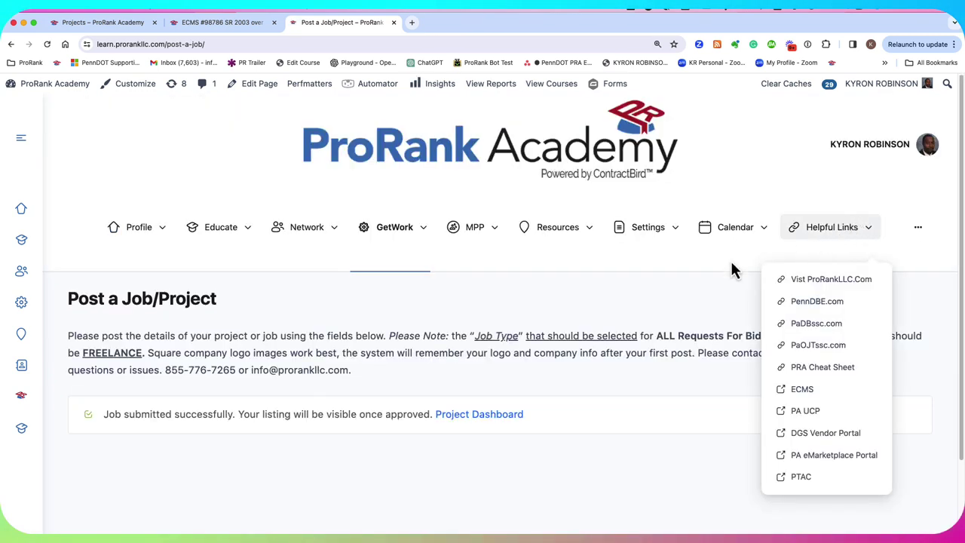
scroll(619, 273, down, 1)
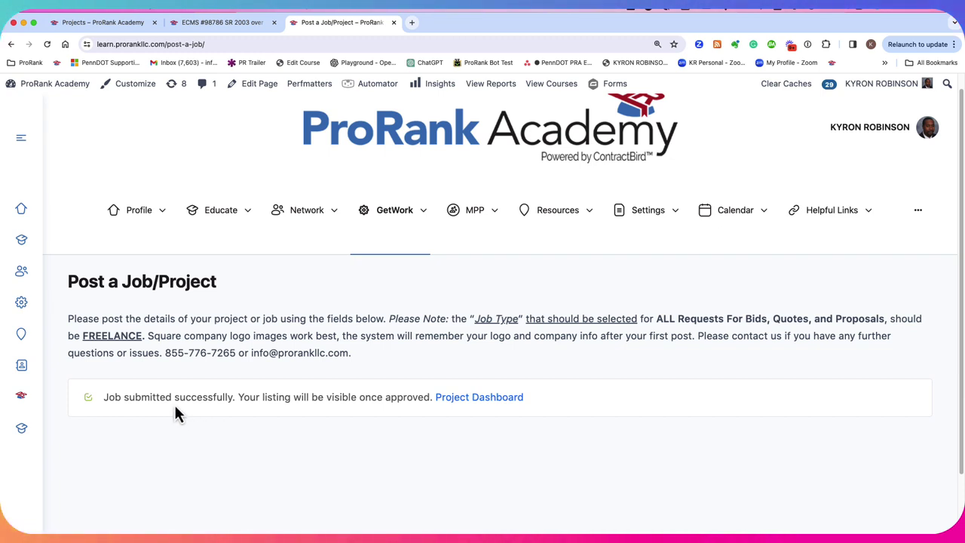
Step: Open the Project Dashboard from the submission notice, review the table of posted listings and reload the page
click(466, 400)
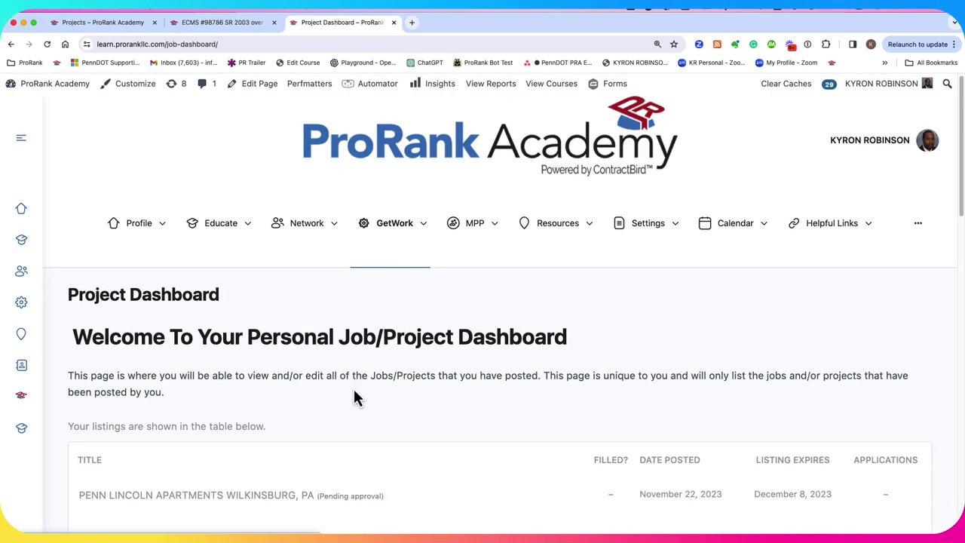
scroll(357, 390, down, 3)
scroll(326, 388, down, 5)
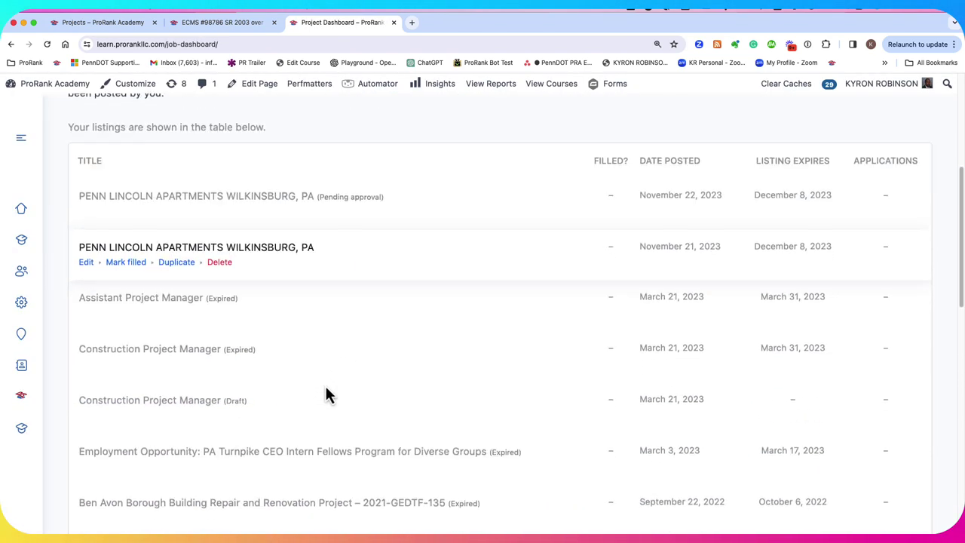
scroll(186, 303, down, 1)
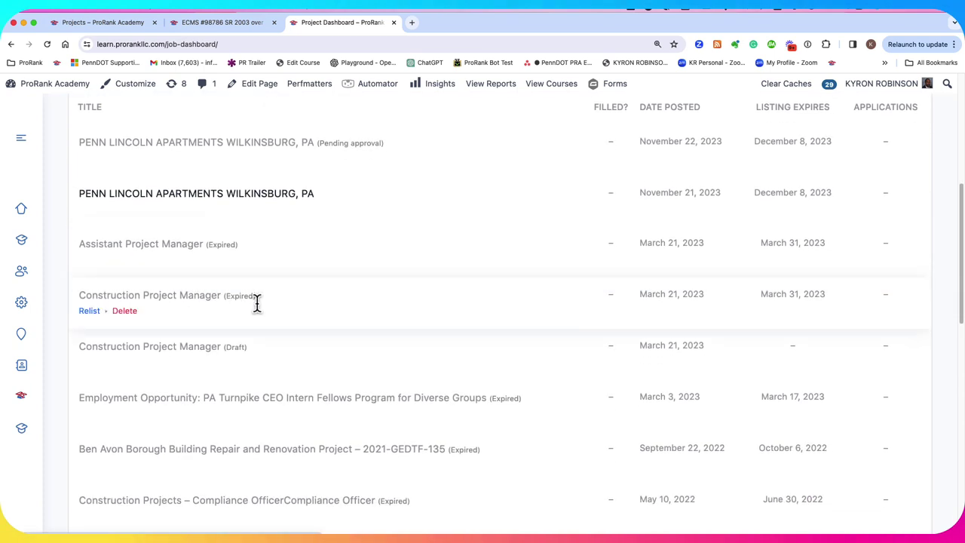
scroll(292, 347, down, 1)
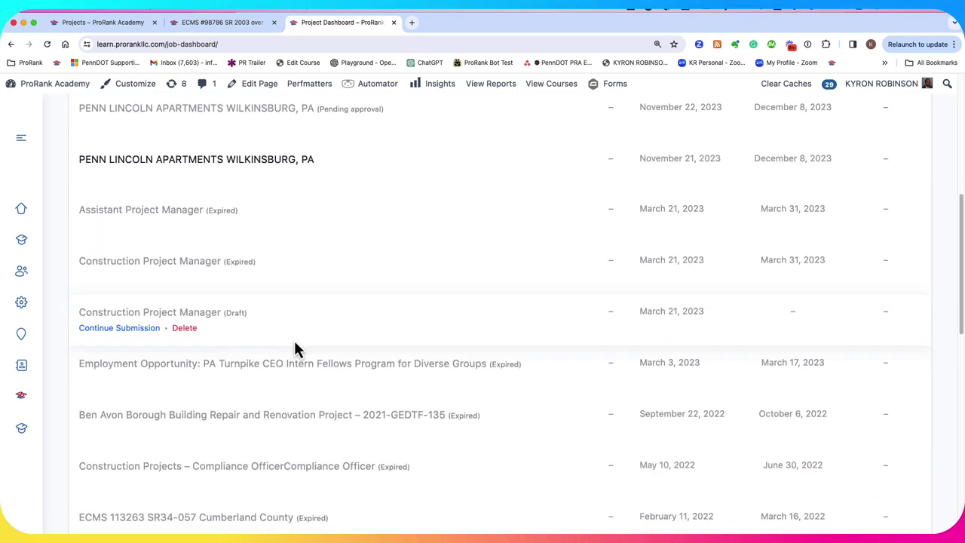
scroll(354, 413, up, 5)
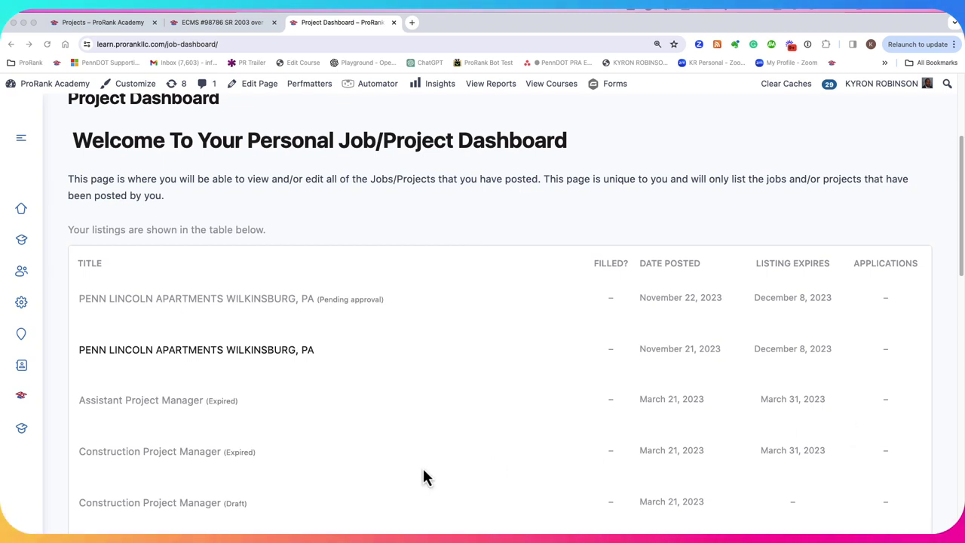
click(46, 44)
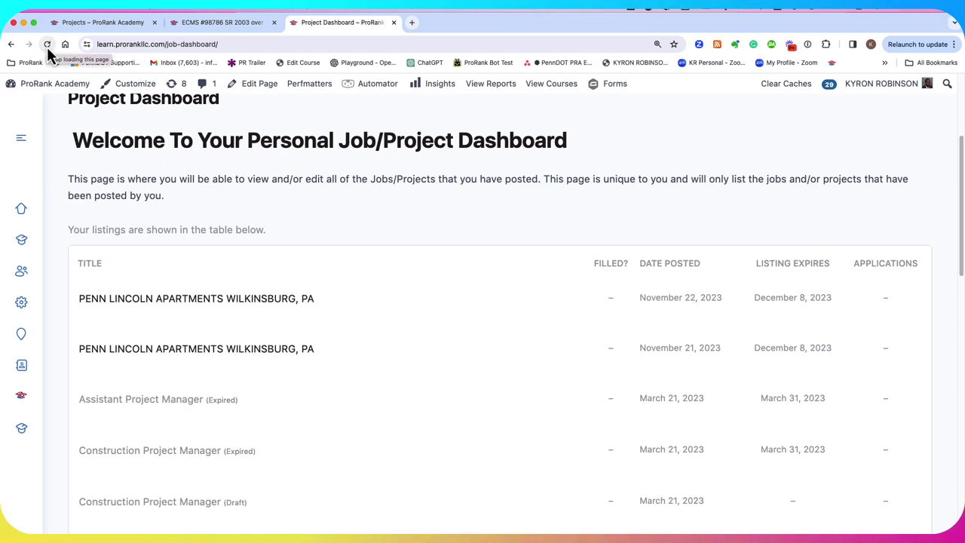
Step: Open the newest Penn Lincoln Apartments listing from the dashboard table and read through its posted page down to the related jobs
scroll(339, 249, down, 1)
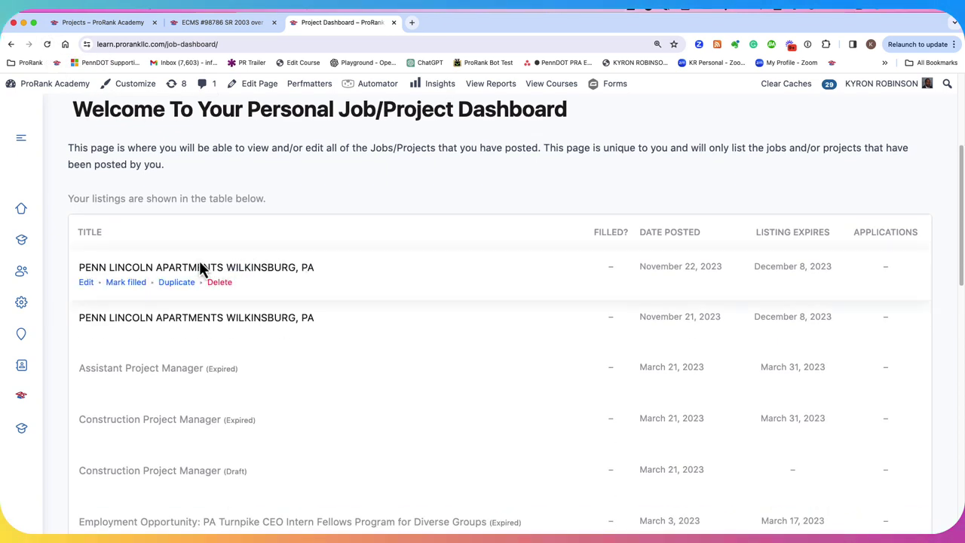
click(281, 281)
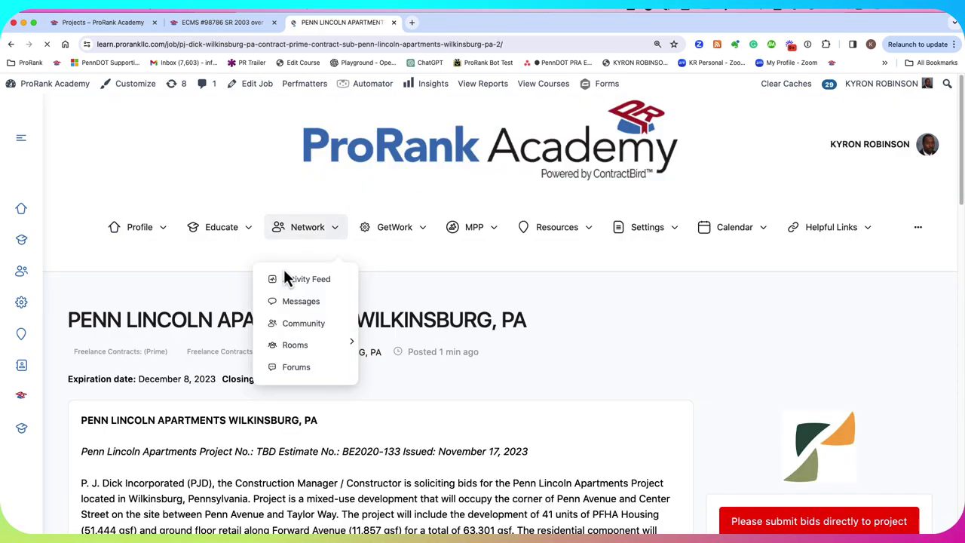
scroll(285, 267, down, 5)
scroll(301, 256, down, 6)
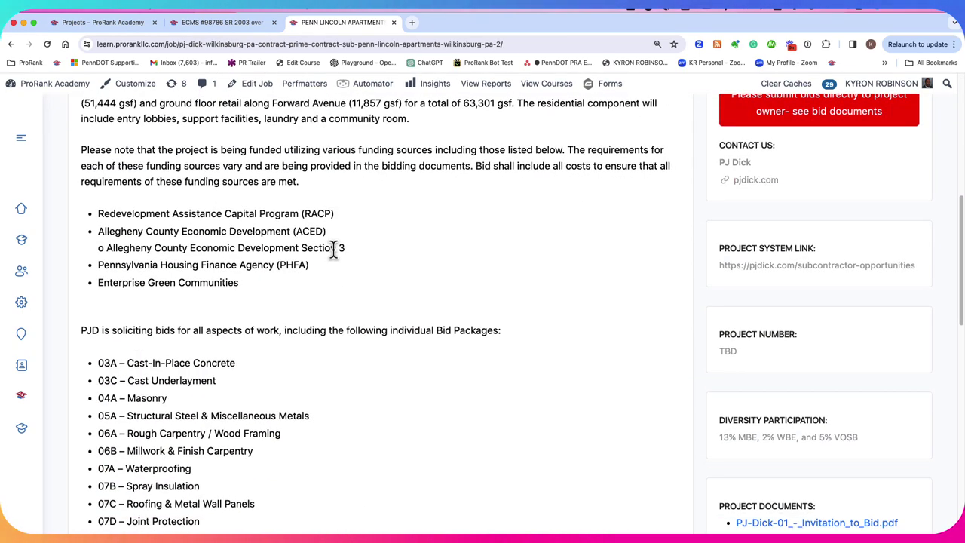
scroll(333, 251, down, 8)
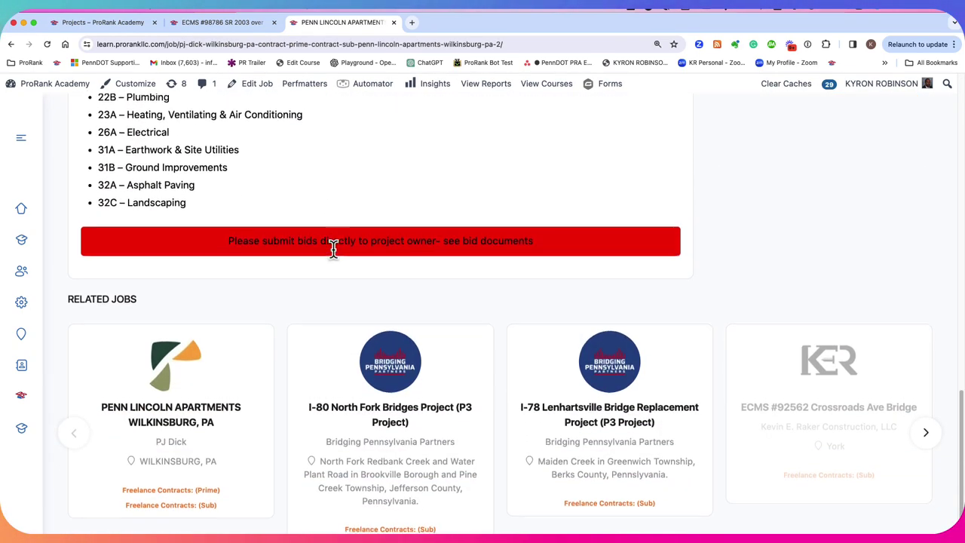
scroll(334, 251, up, 9)
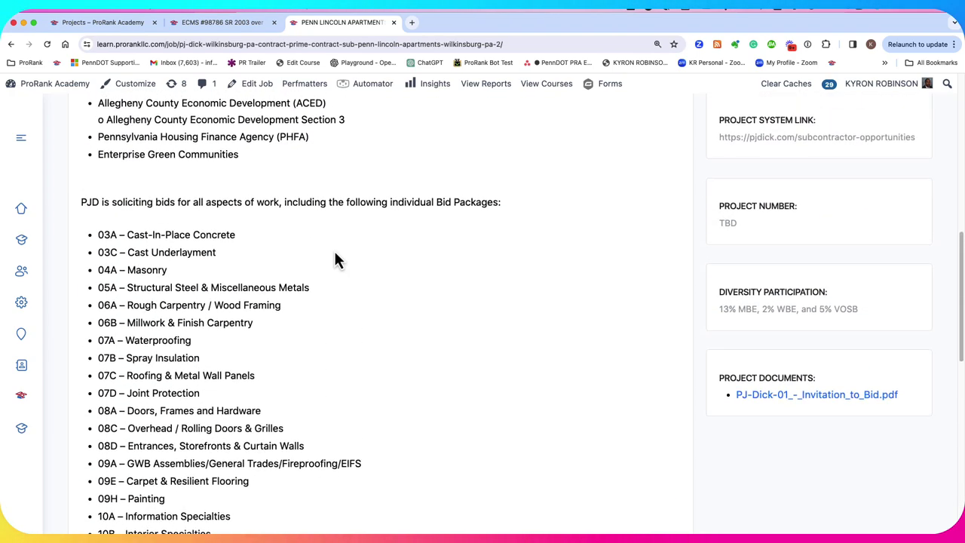
scroll(335, 260, up, 6)
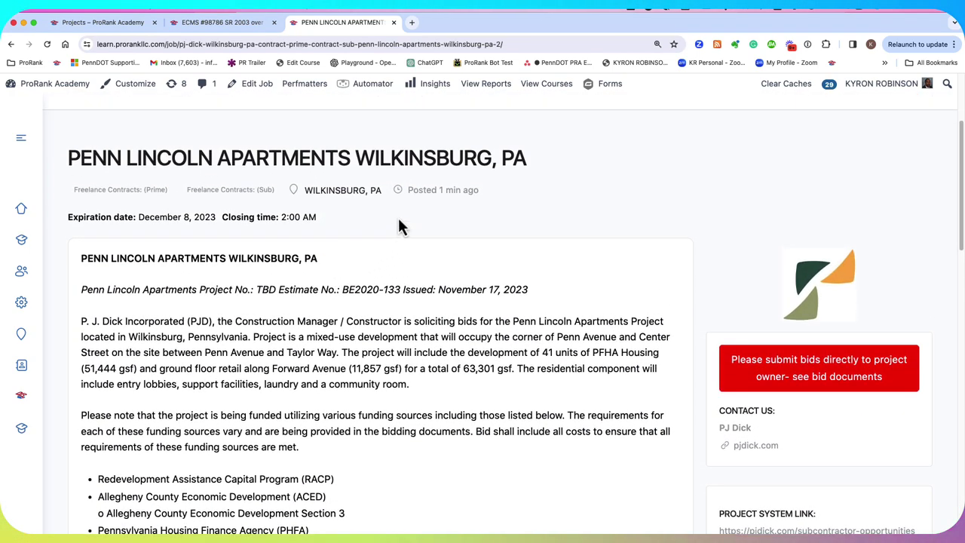
Step: Check the published listing's bid submission notice, contact details and project system link, and go over the bid packages once more
scroll(528, 302, down, 1)
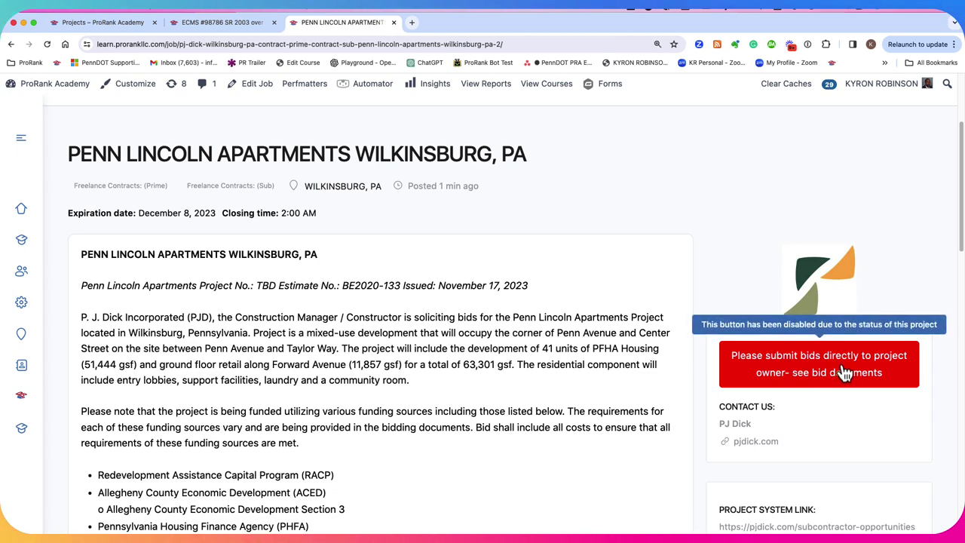
scroll(844, 372, down, 1)
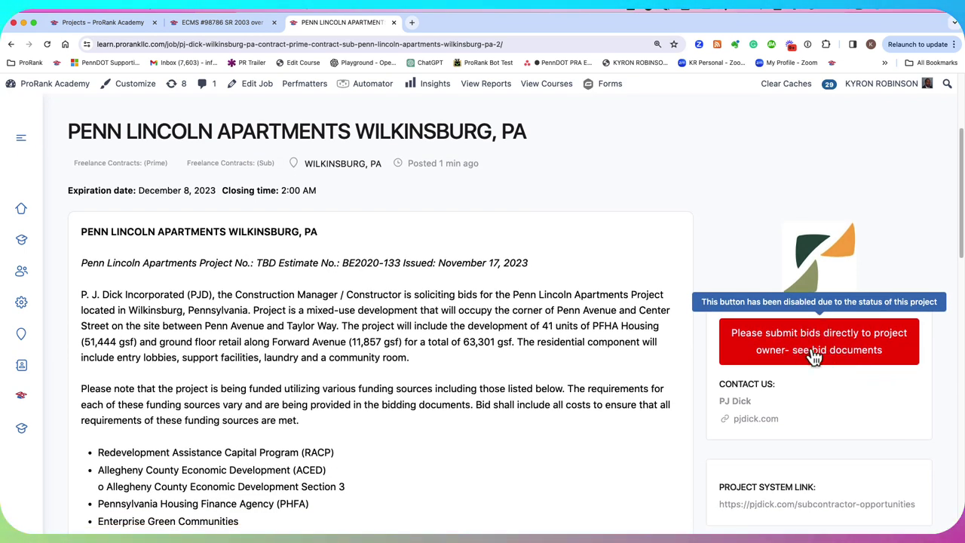
scroll(796, 343, down, 2)
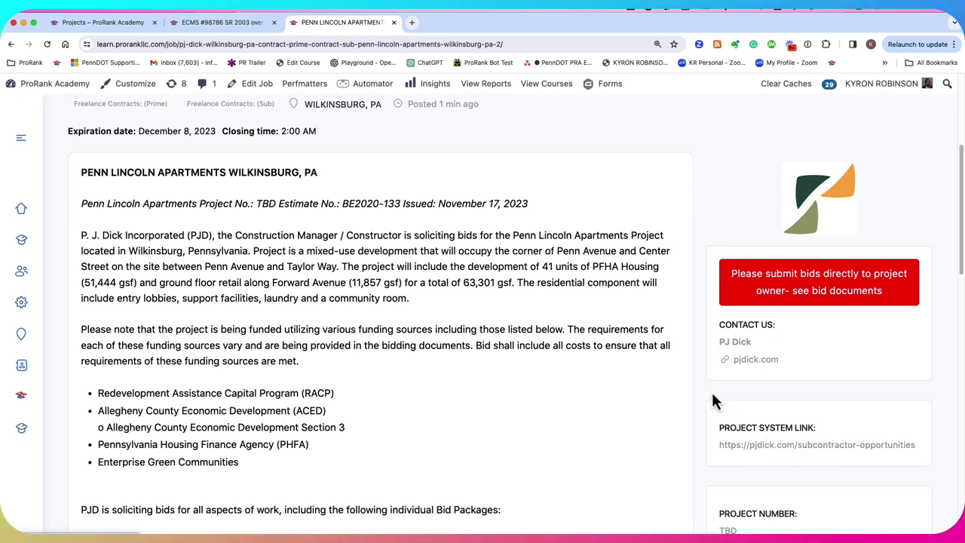
scroll(698, 386, down, 10)
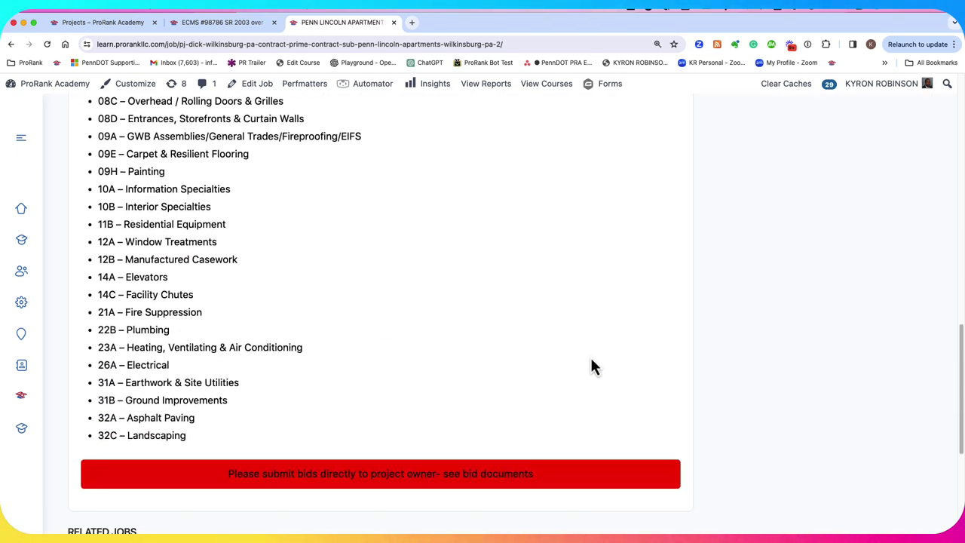
scroll(597, 351, up, 7)
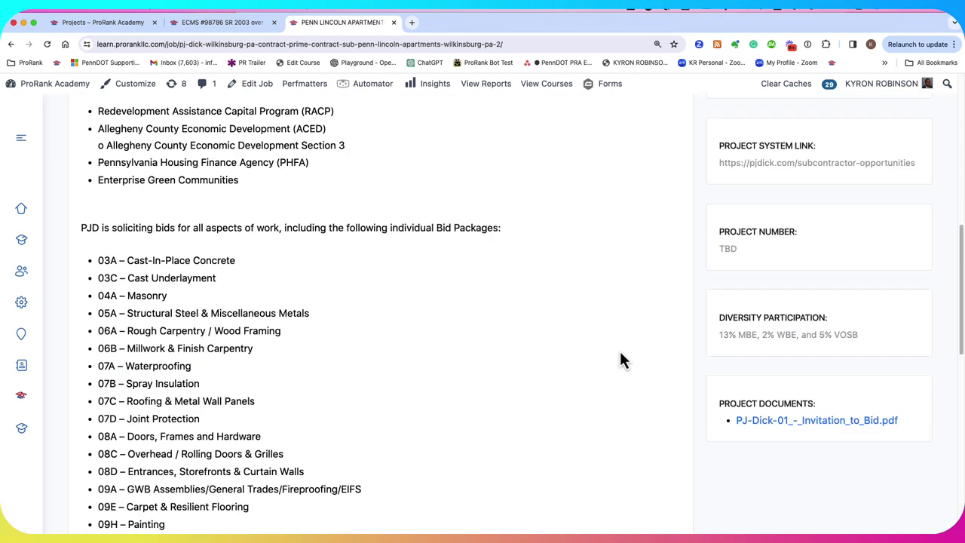
scroll(620, 354, up, 6)
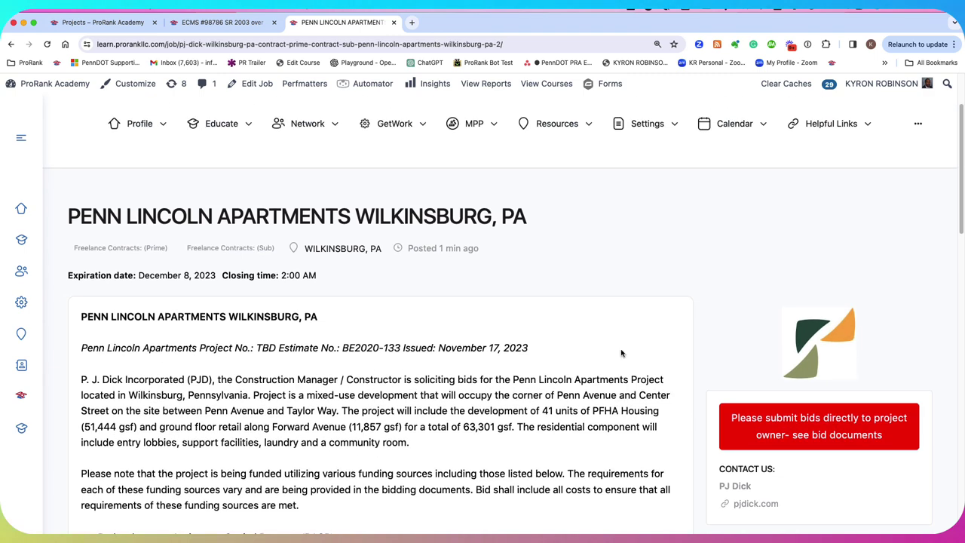